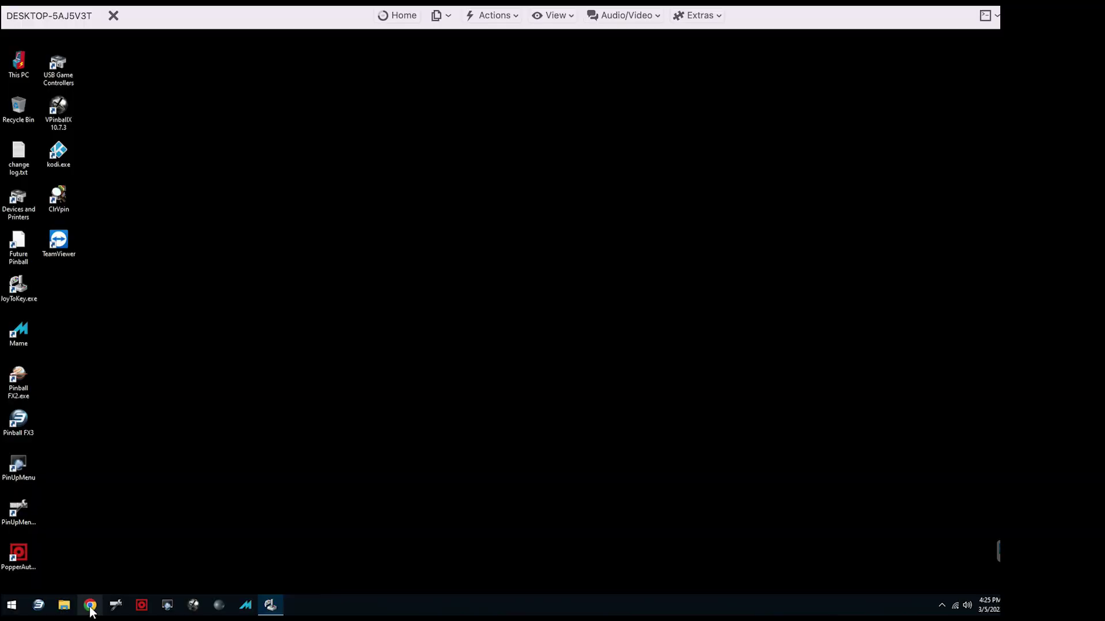
Open pixelcade.org in Chrome and go to the Pixelcade DMD Add-On download page
click(91, 608)
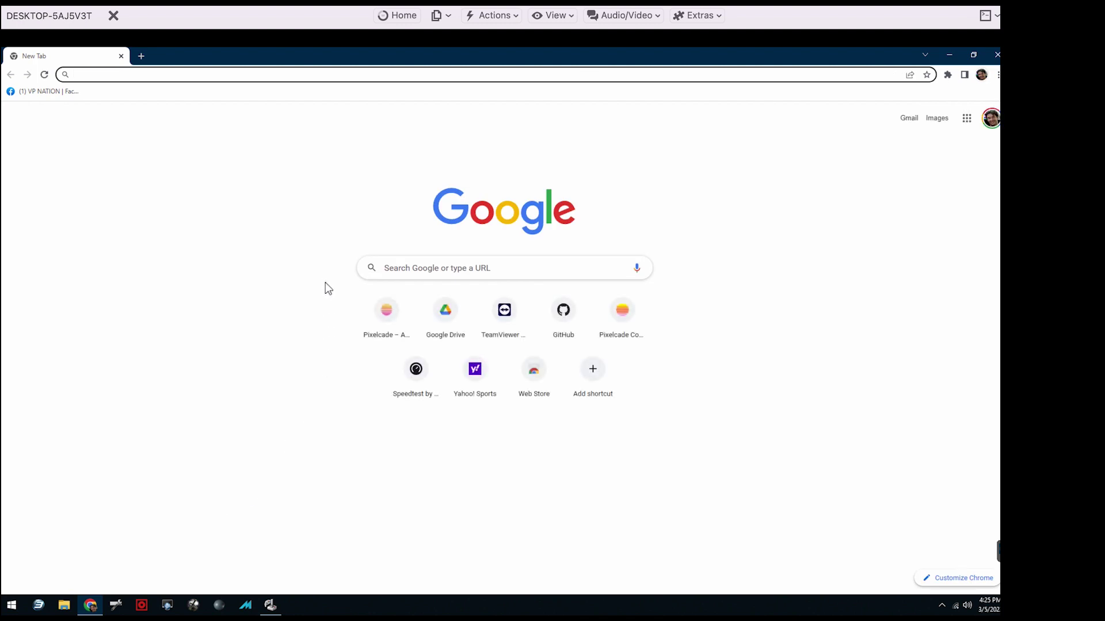
text(pixelcade.org)
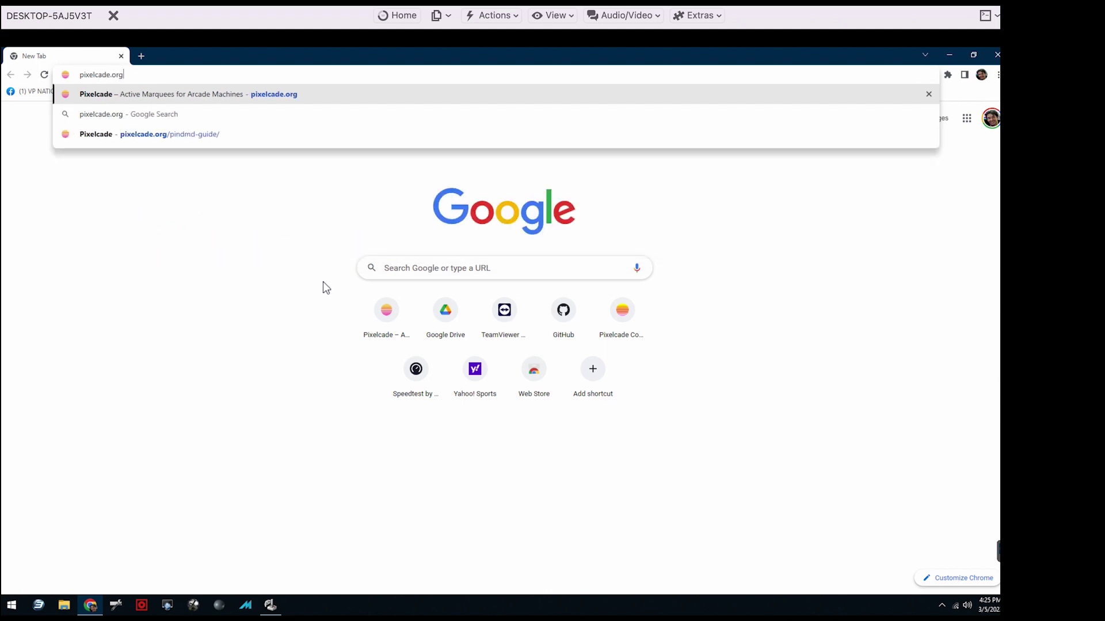
key(Return)
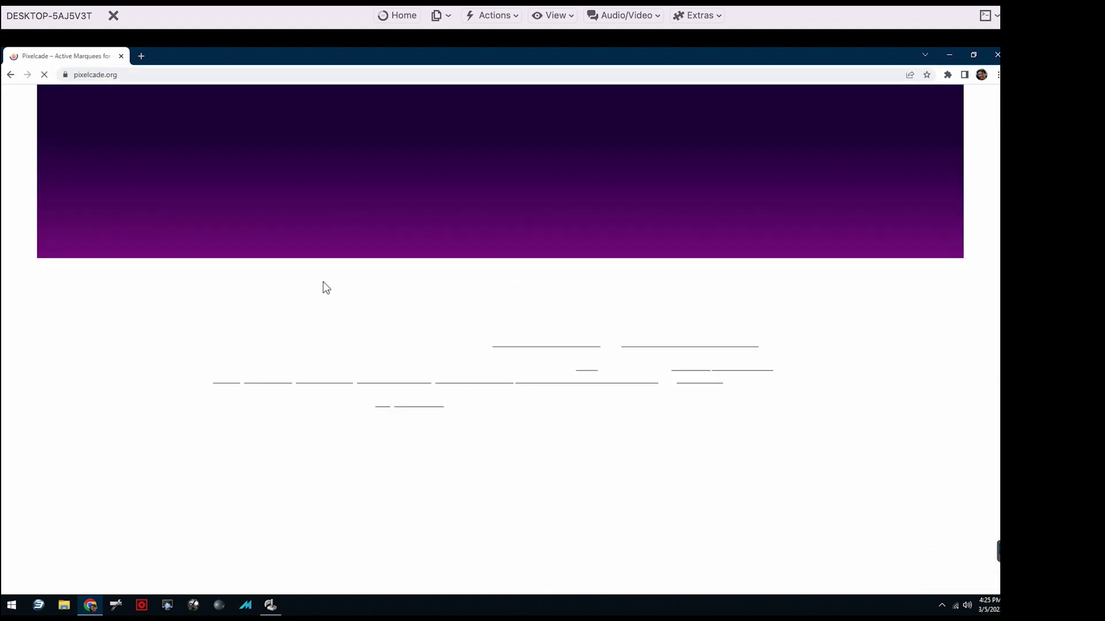
mouse_move(582, 127)
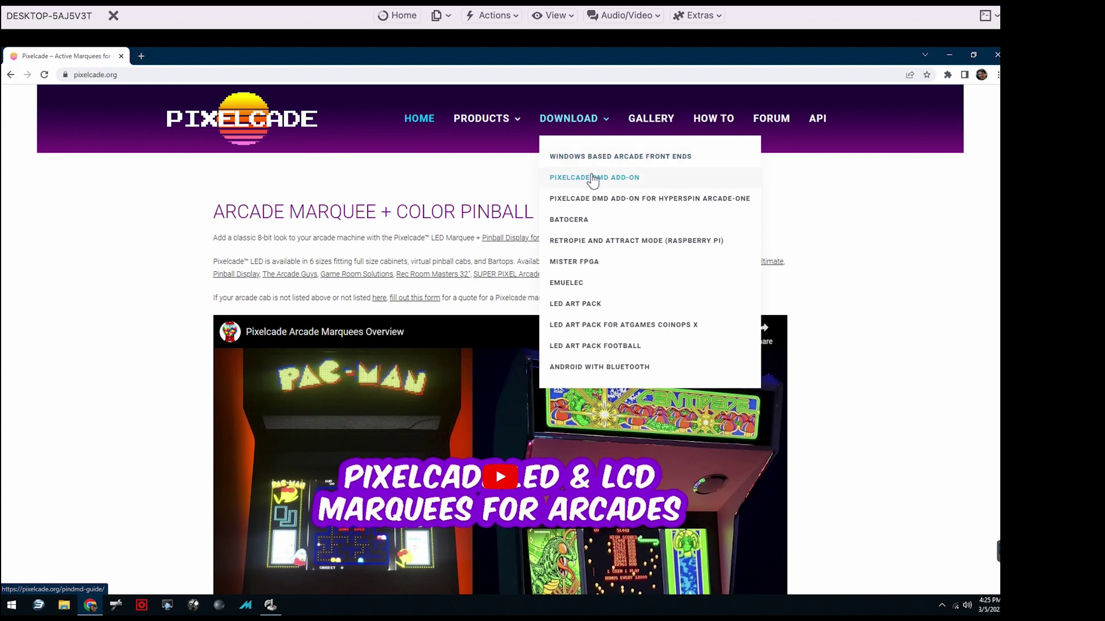
click(592, 178)
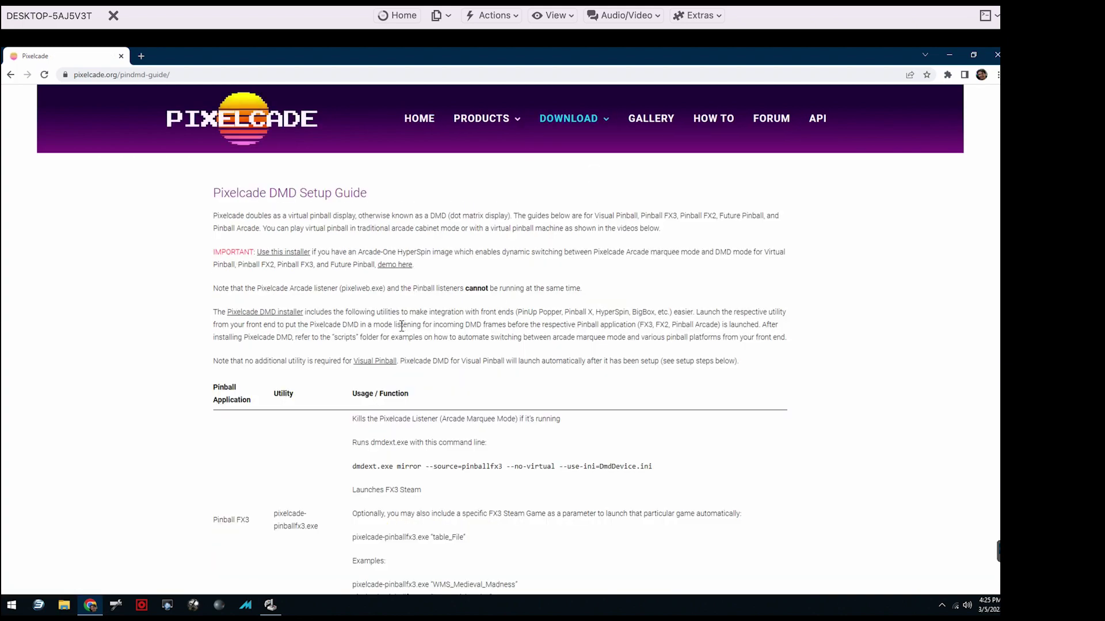
Download the Pixelcade DMD software linked in the PinUp Popper Installation Instructions and run pixelcade-dmd.exe
scroll(401, 326, down, 13)
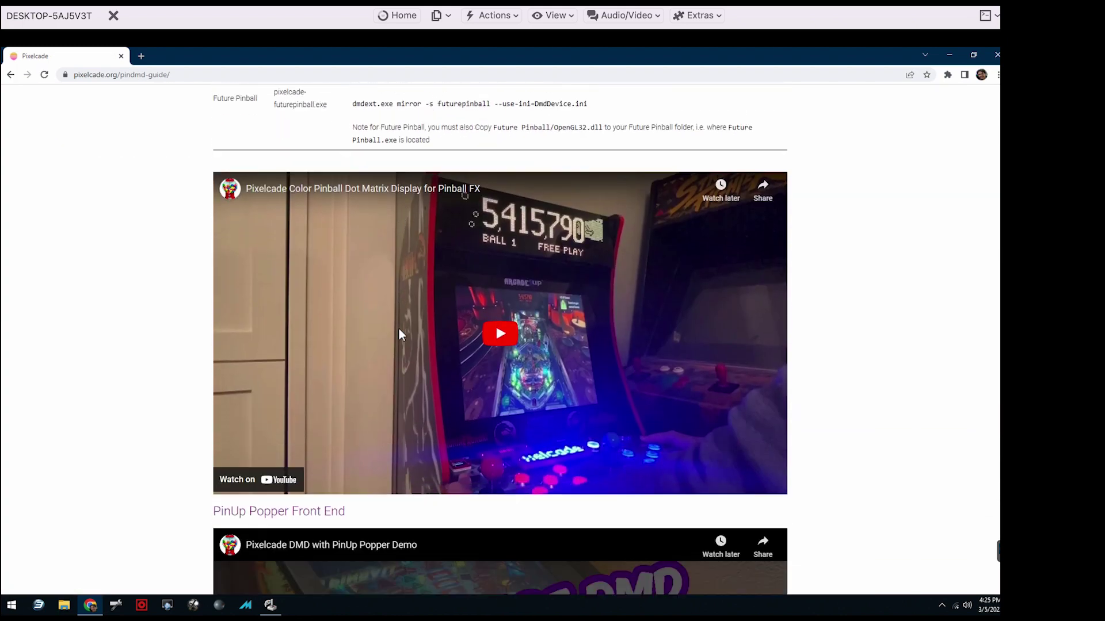
scroll(399, 329, down, 15)
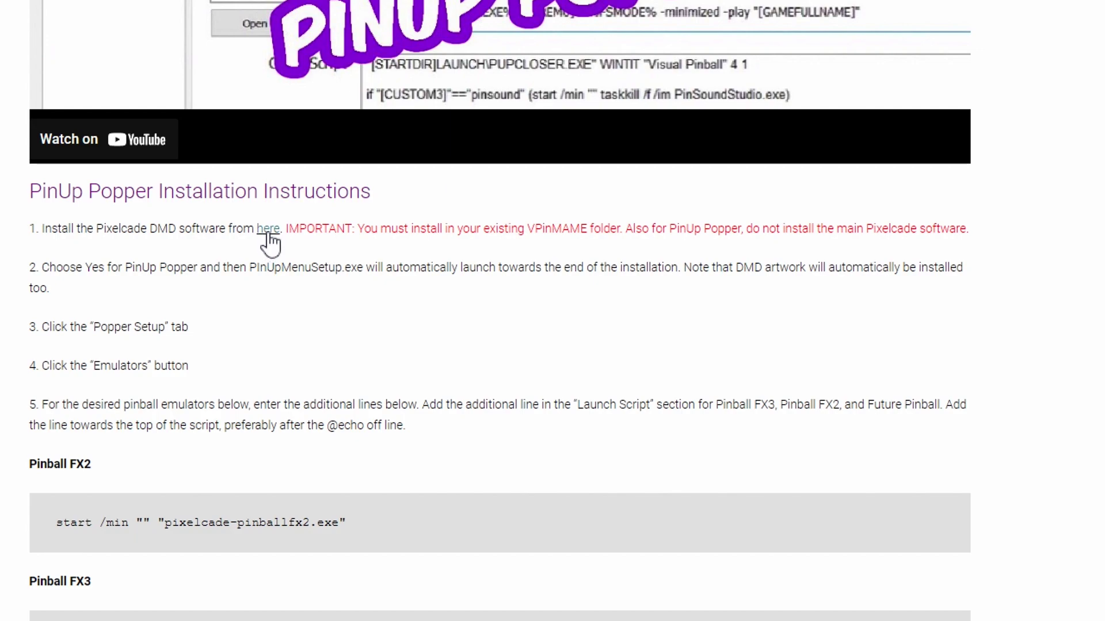
click(268, 229)
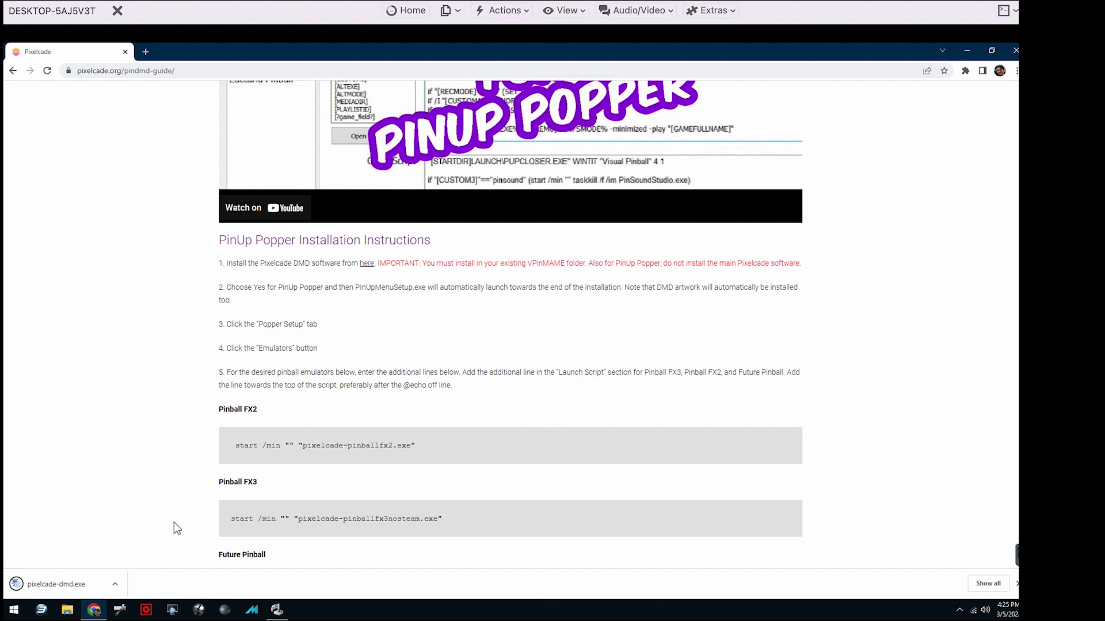
click(121, 591)
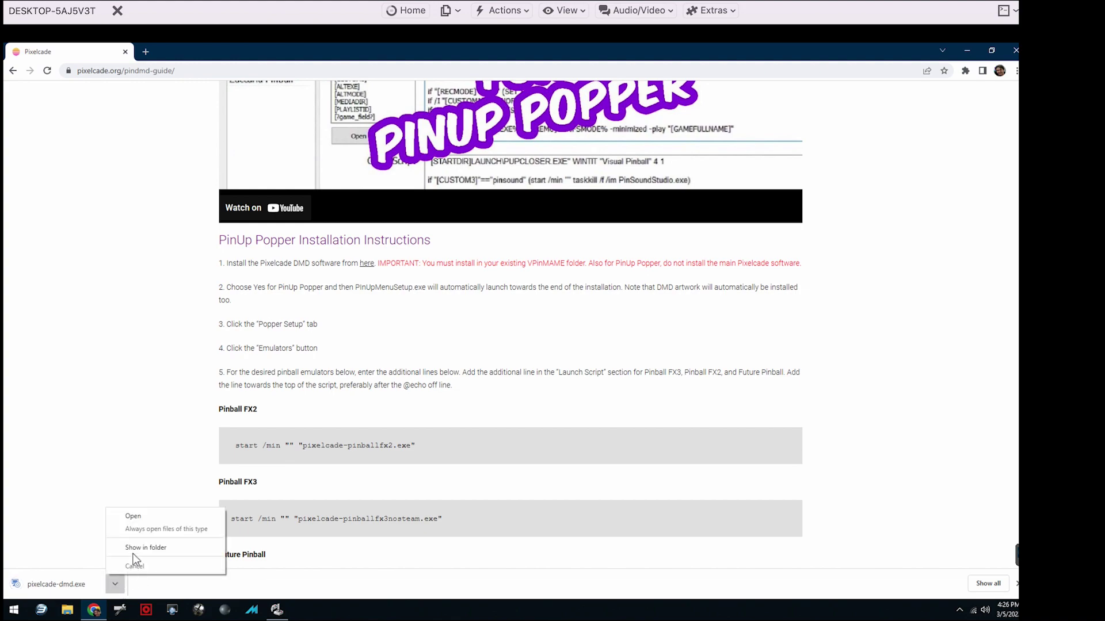
click(133, 516)
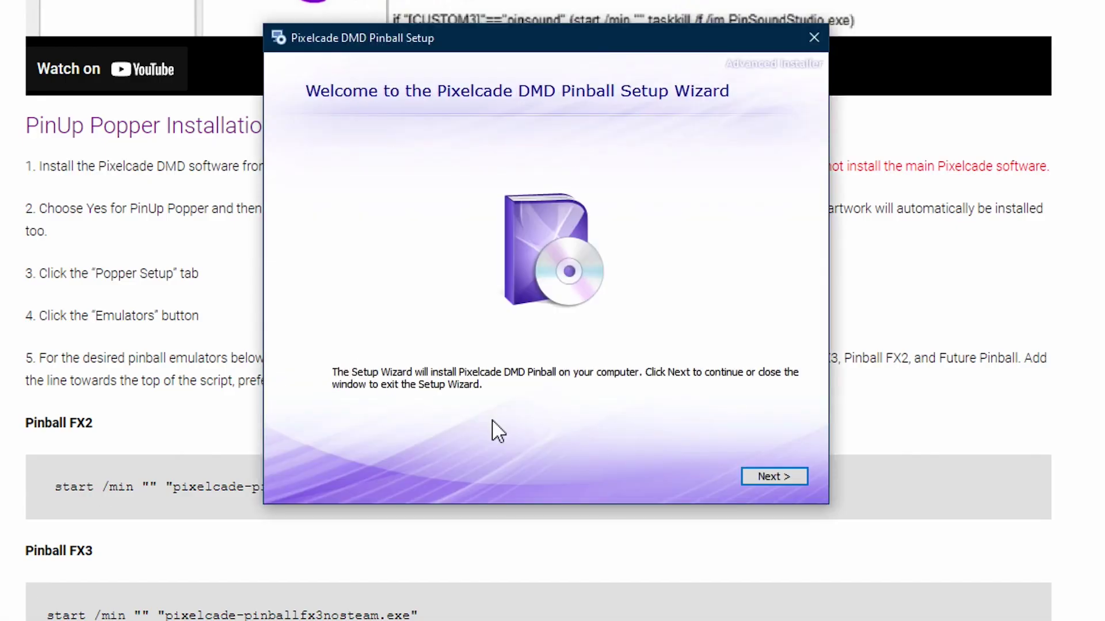
Set the Pixelcade DMD Pinball install location to C:\Visual Pinball\VPinMAME and start the installation
click(774, 477)
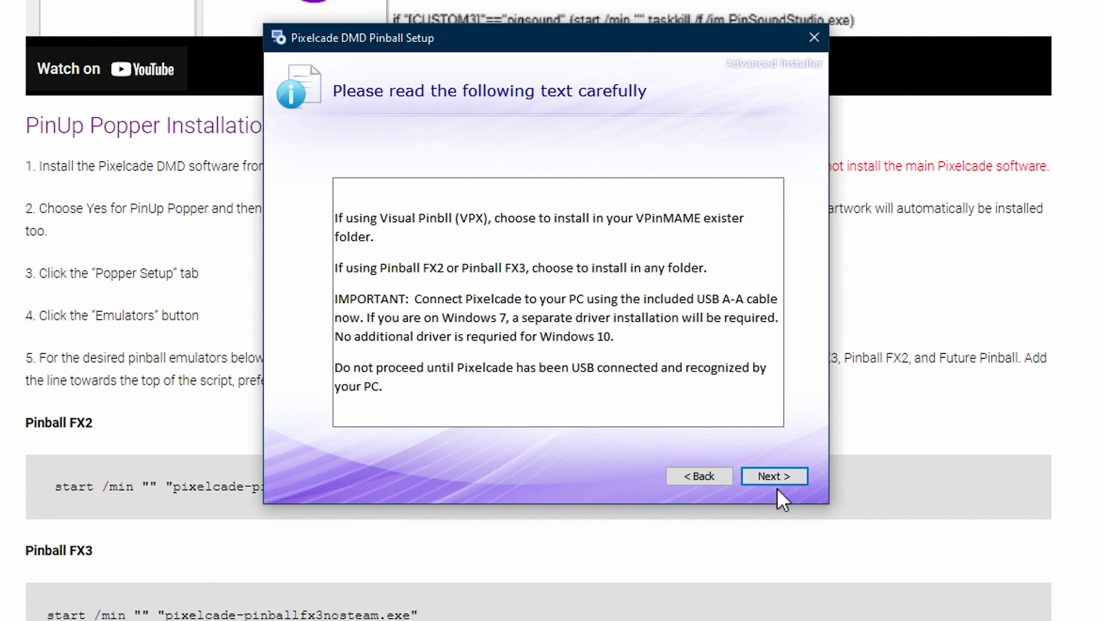
click(789, 481)
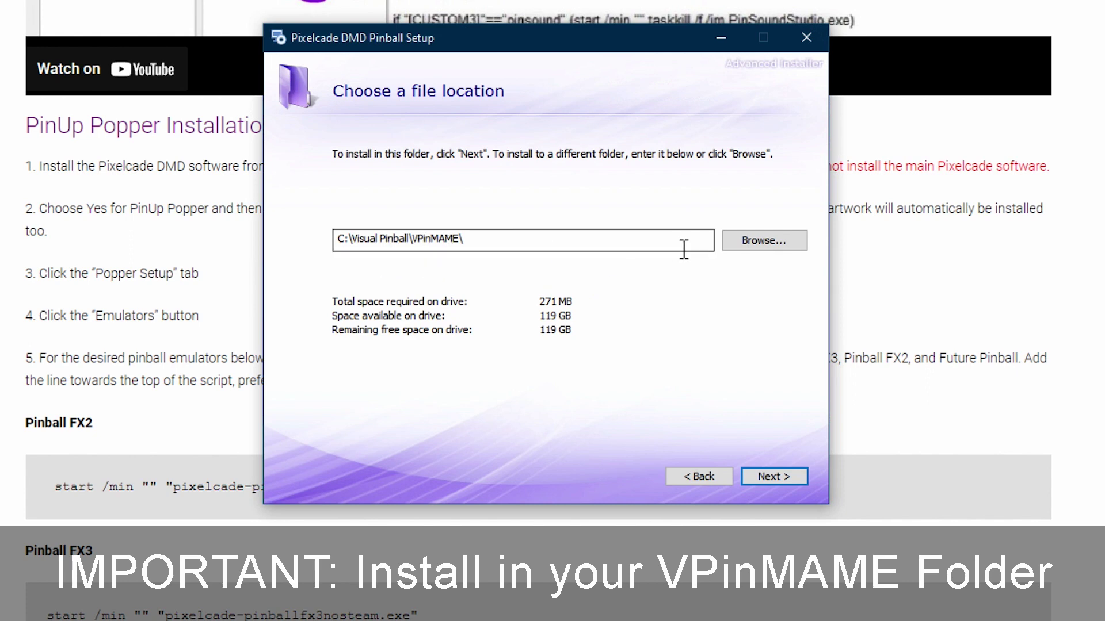
click(753, 244)
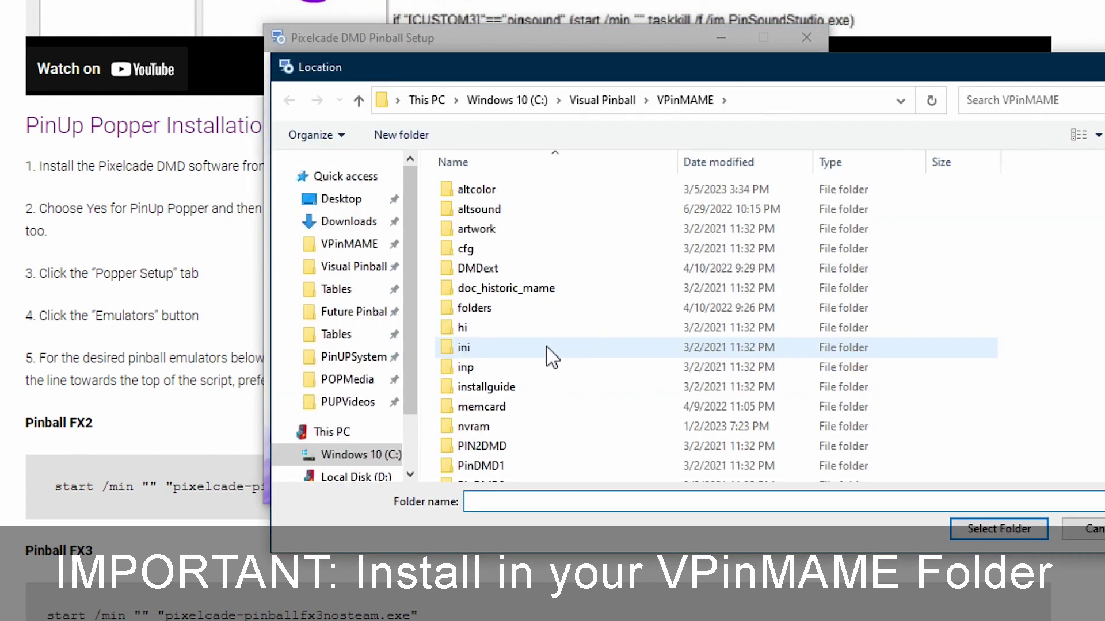
click(506, 100)
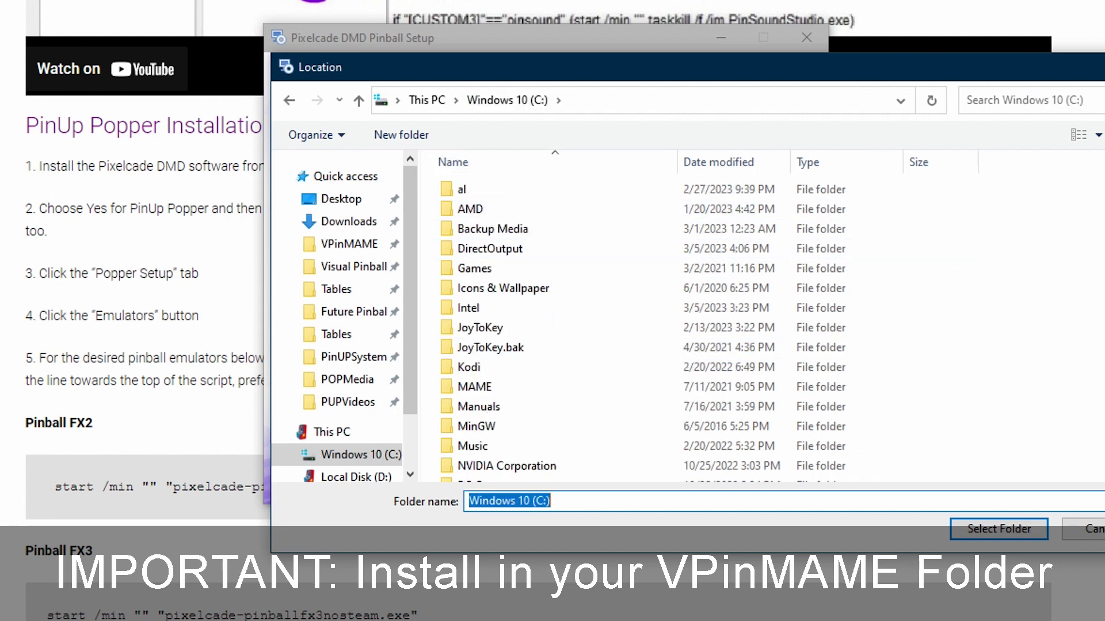
scroll(633, 322, down, 6)
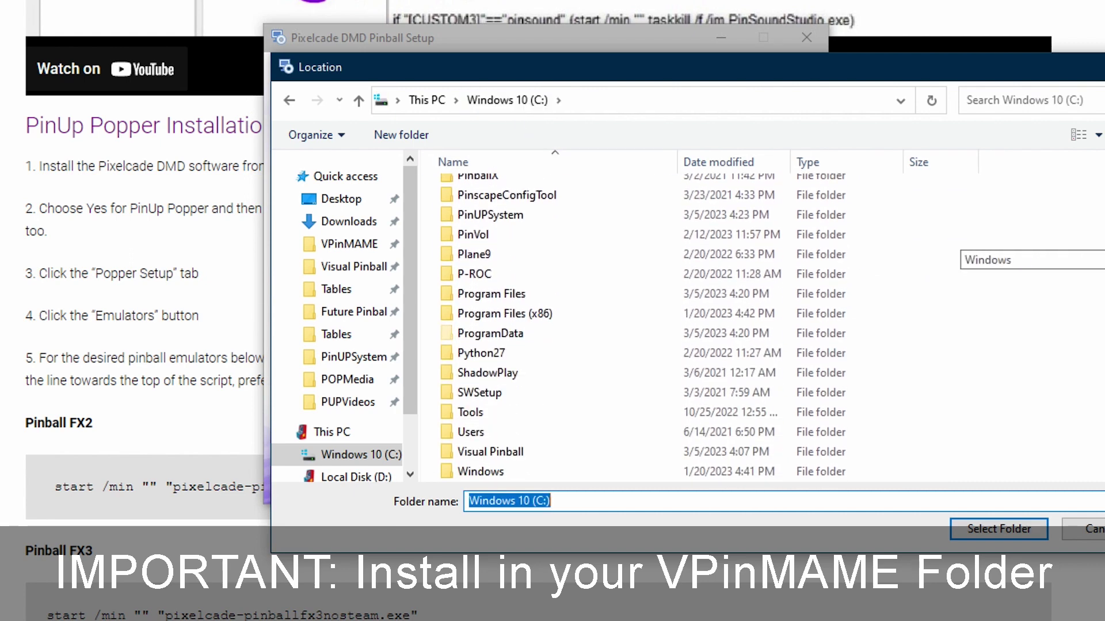
double_click(547, 455)
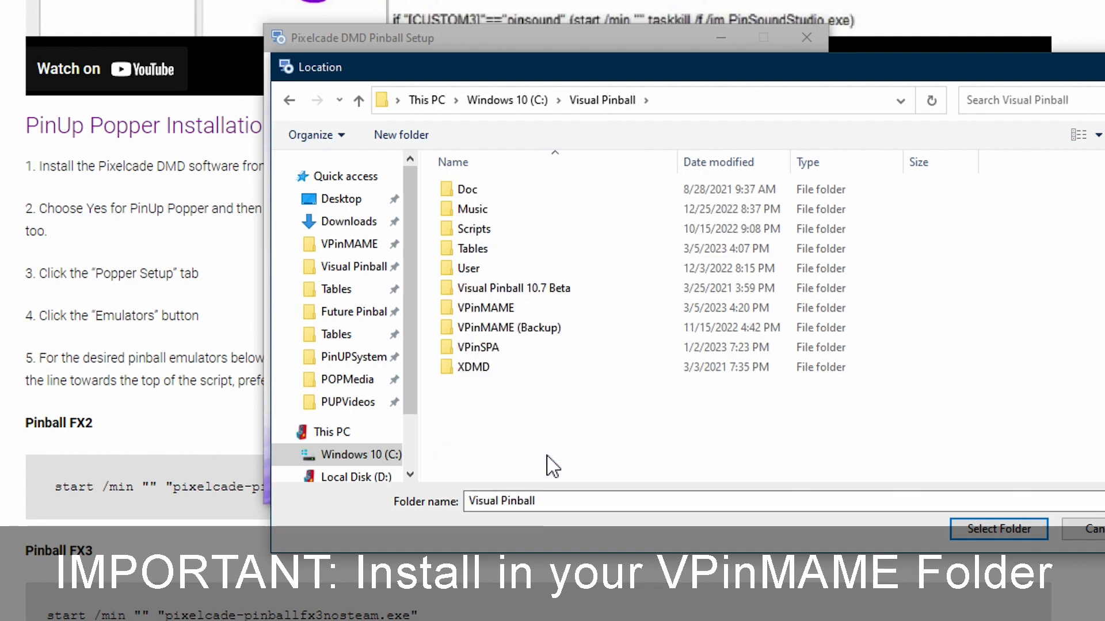
click(494, 315)
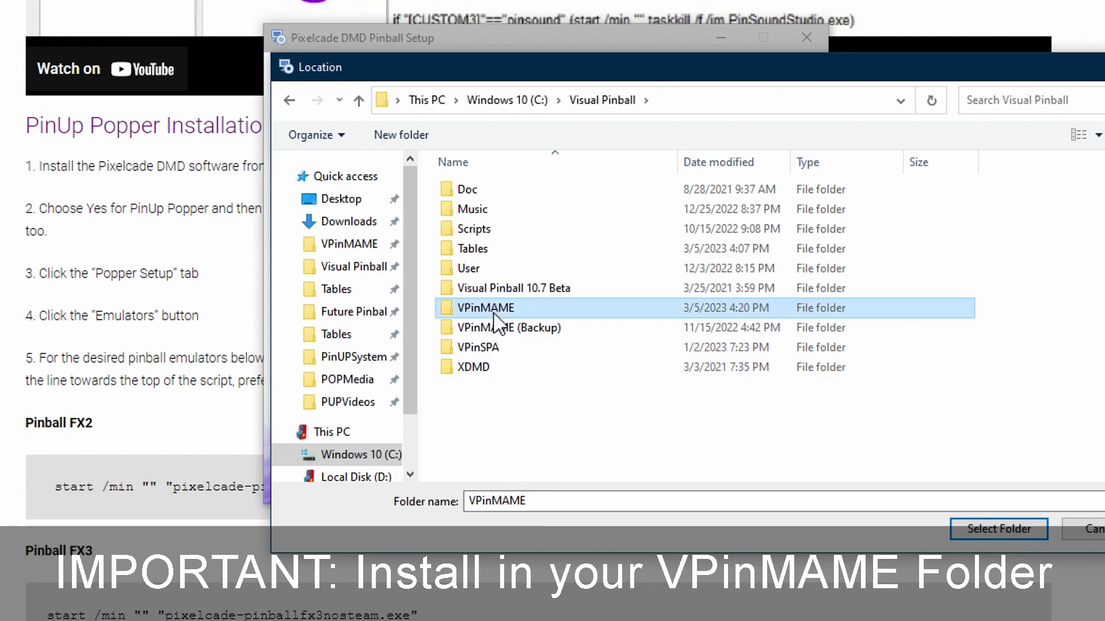
click(969, 530)
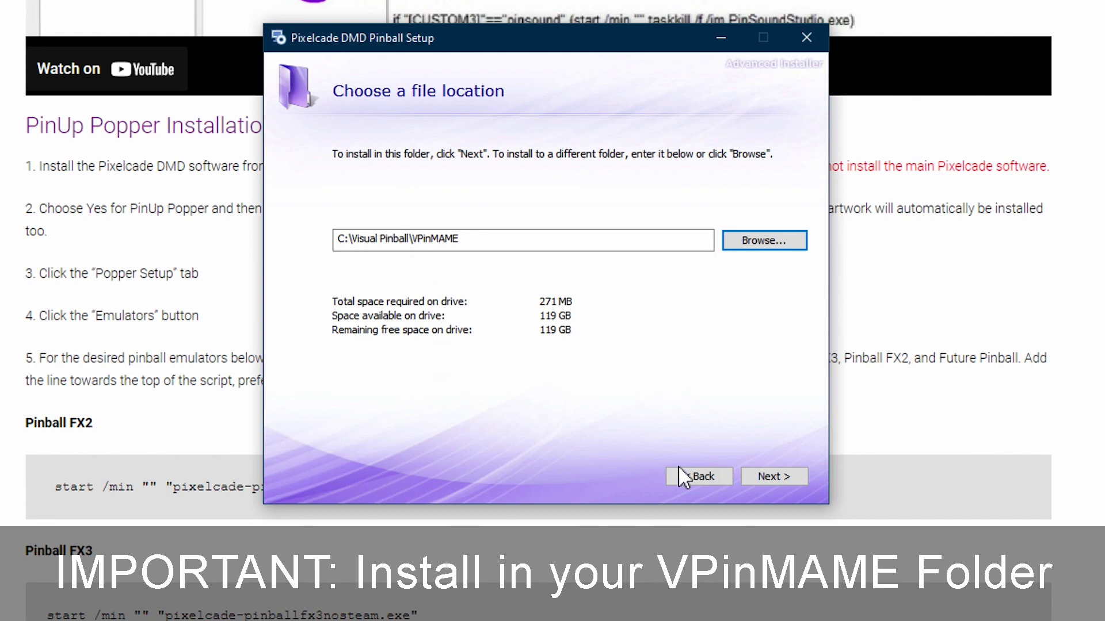
click(781, 478)
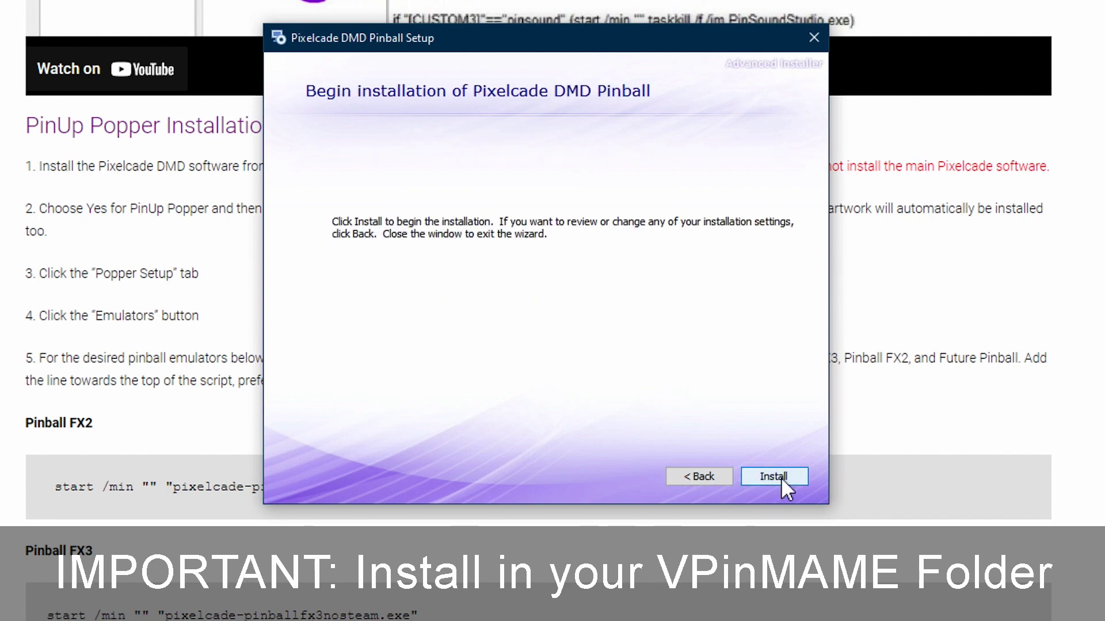
click(781, 477)
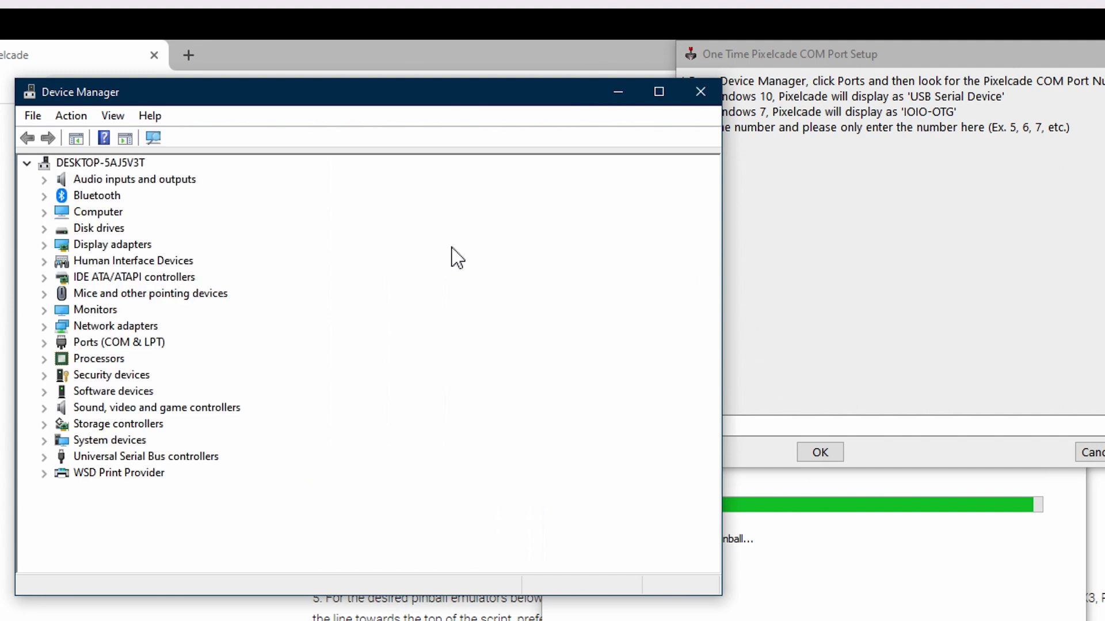
Look up the USB Serial Device's COM port number under Ports (COM & LPT) in Device Manager, with the COM port prompt alongside
double_click(113, 344)
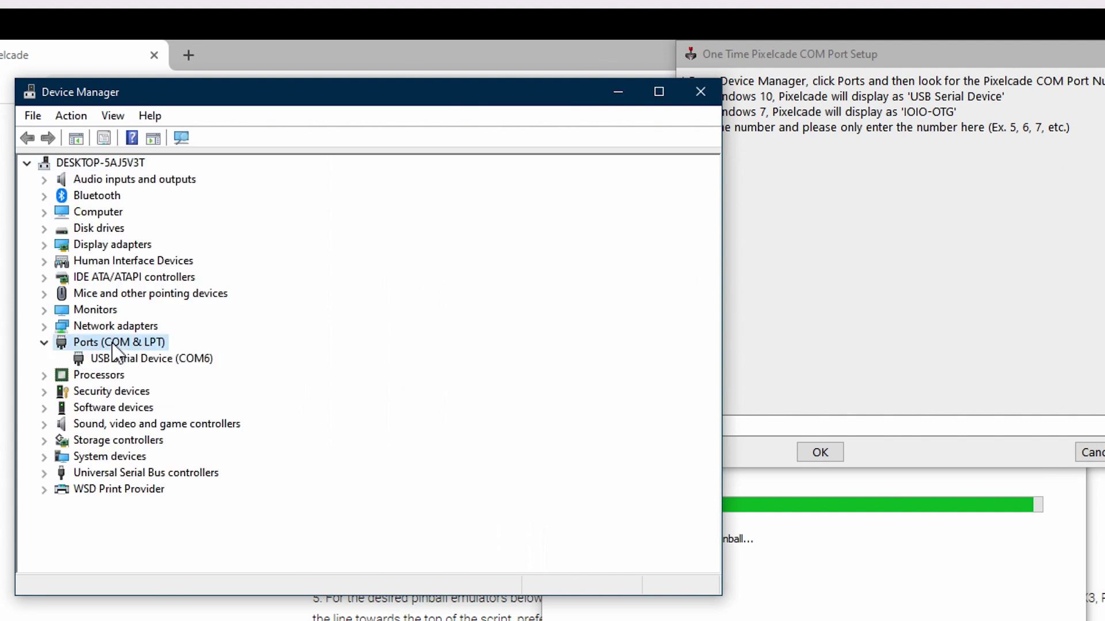
click(148, 361)
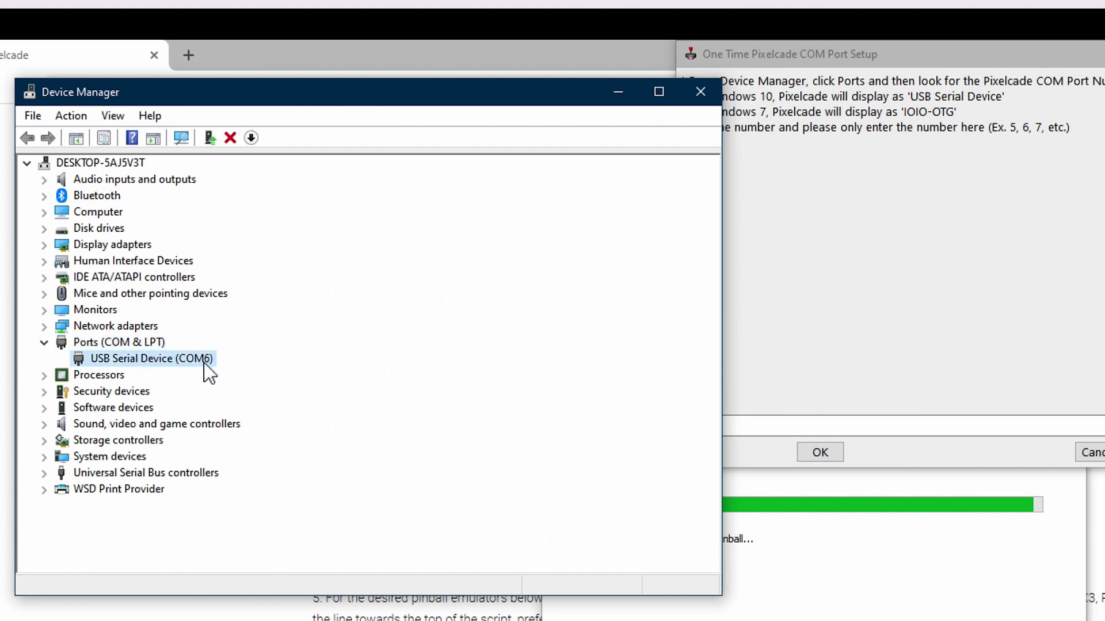
drag(392, 92, 355, 86)
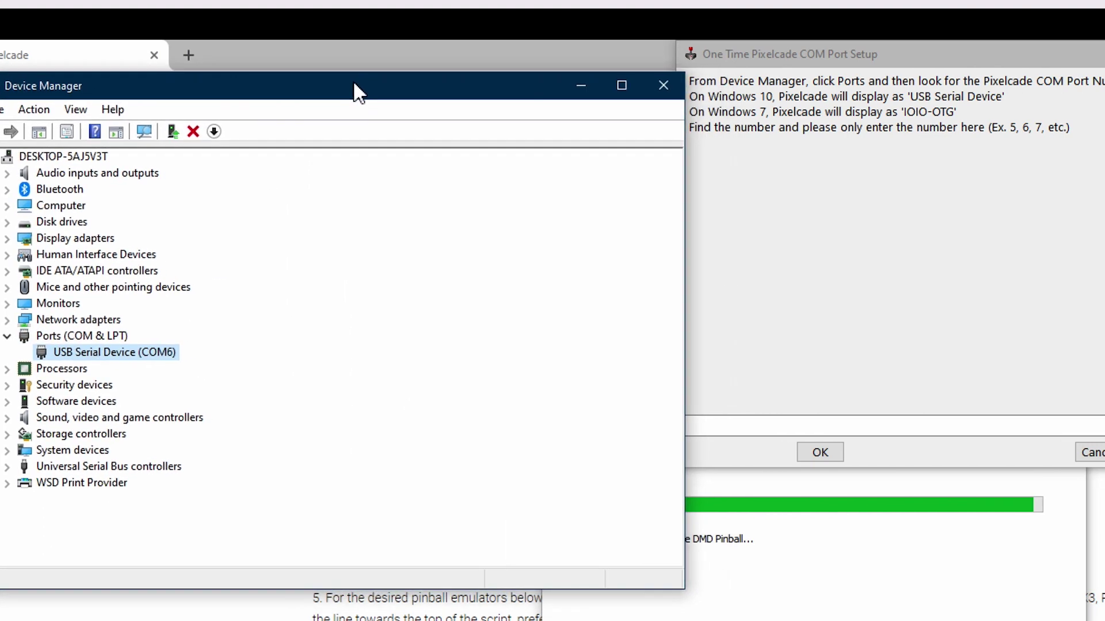
drag(799, 56, 832, 102)
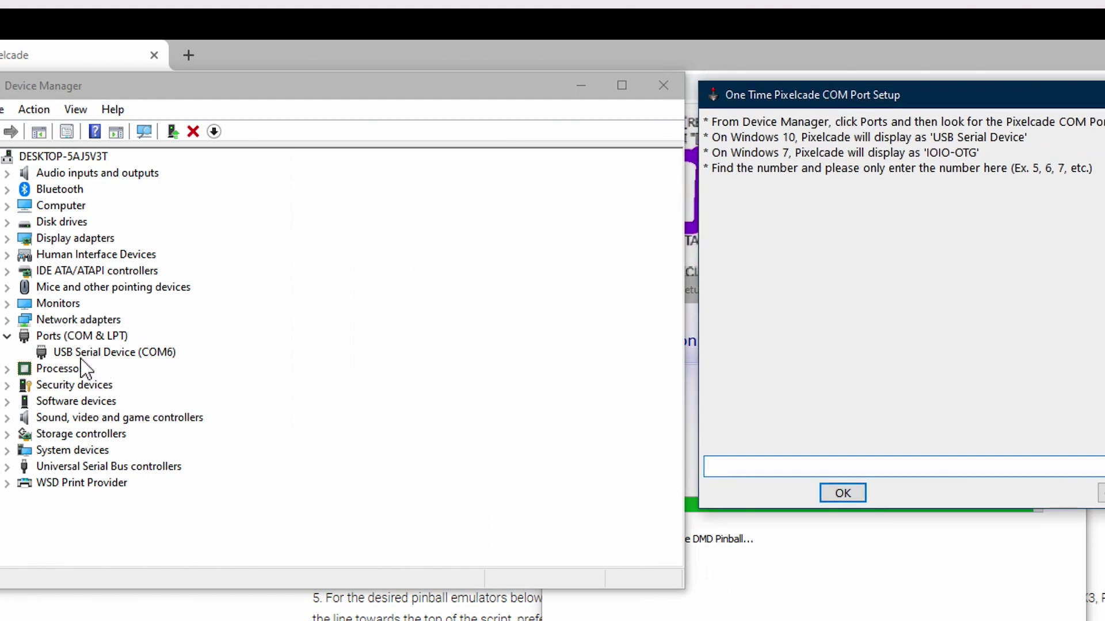
click(99, 353)
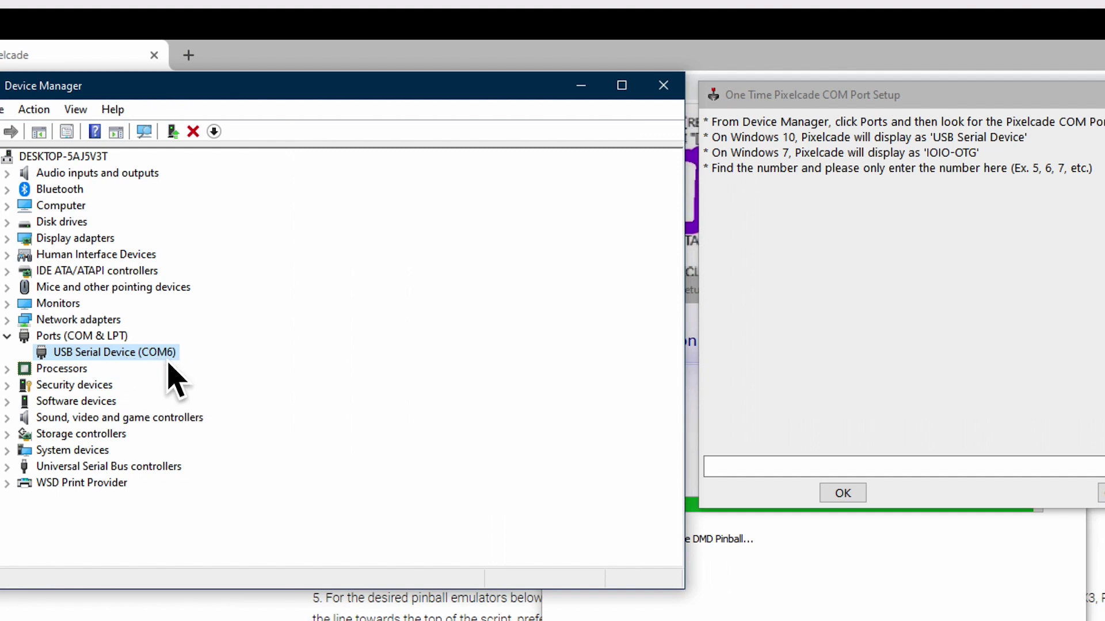
Set the Pixelcade COM port to 6 and answer No to the model question for the P2.5 Color Pinball Dot Matrix Display
click(808, 469)
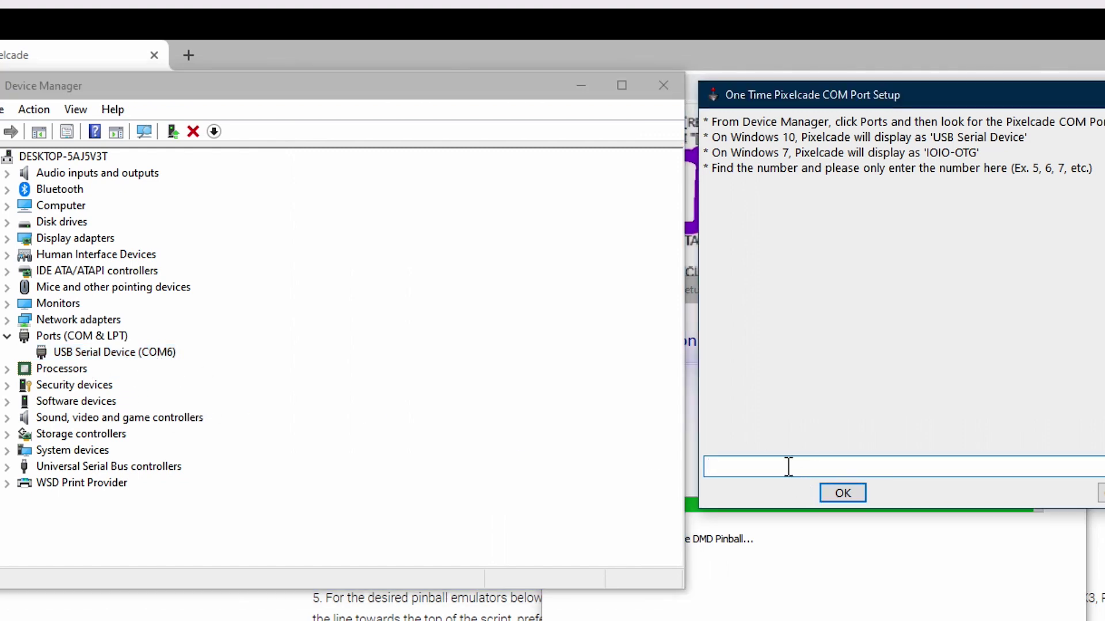
text(6)
click(849, 496)
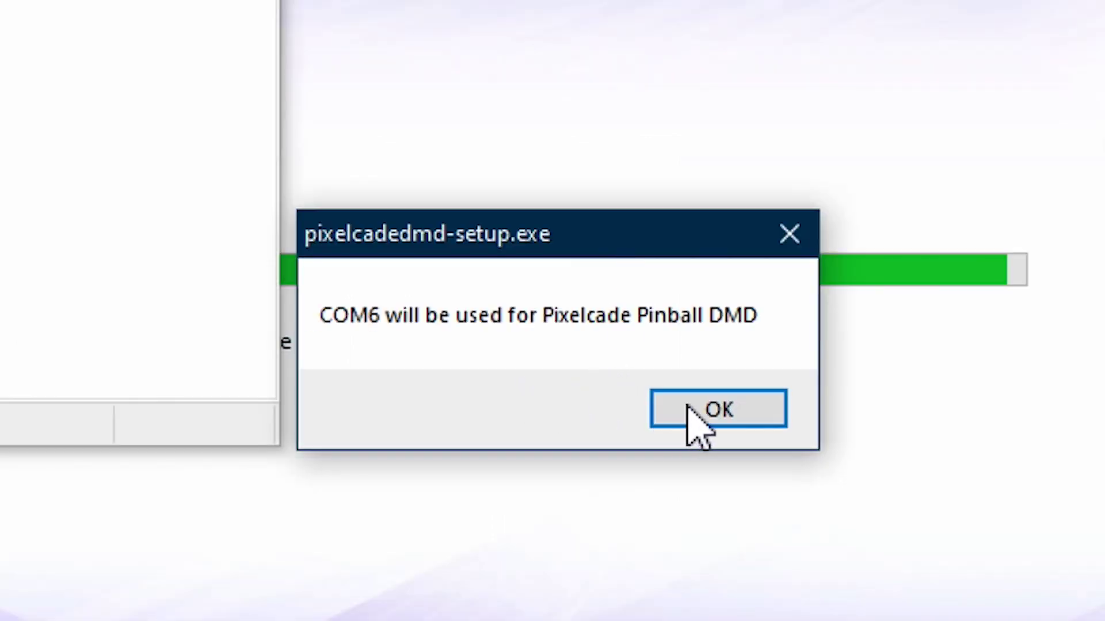
click(881, 577)
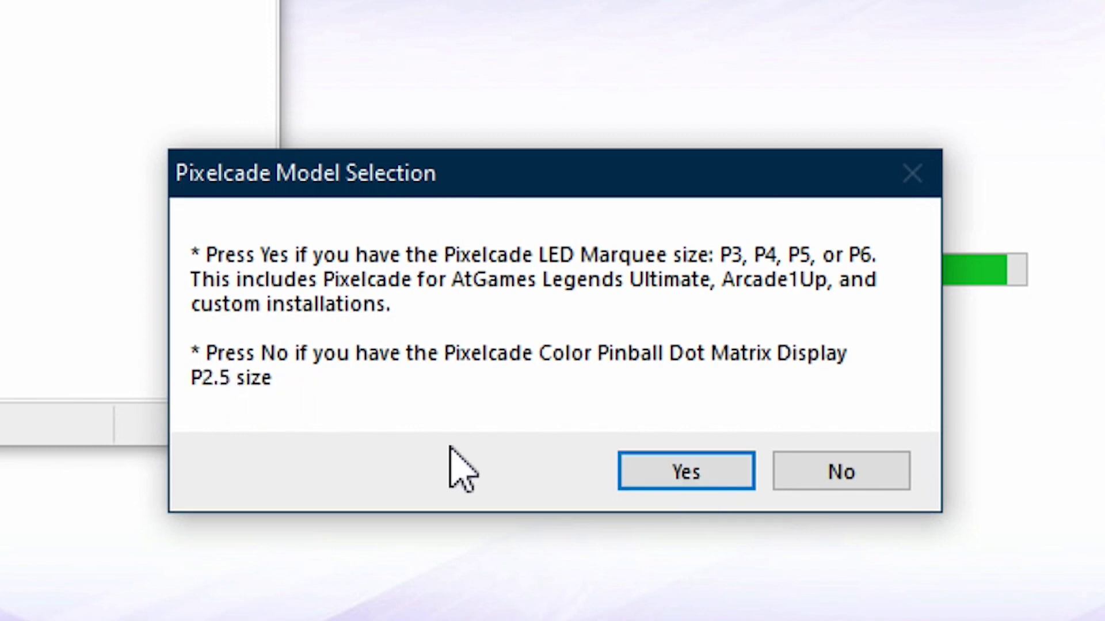
click(843, 471)
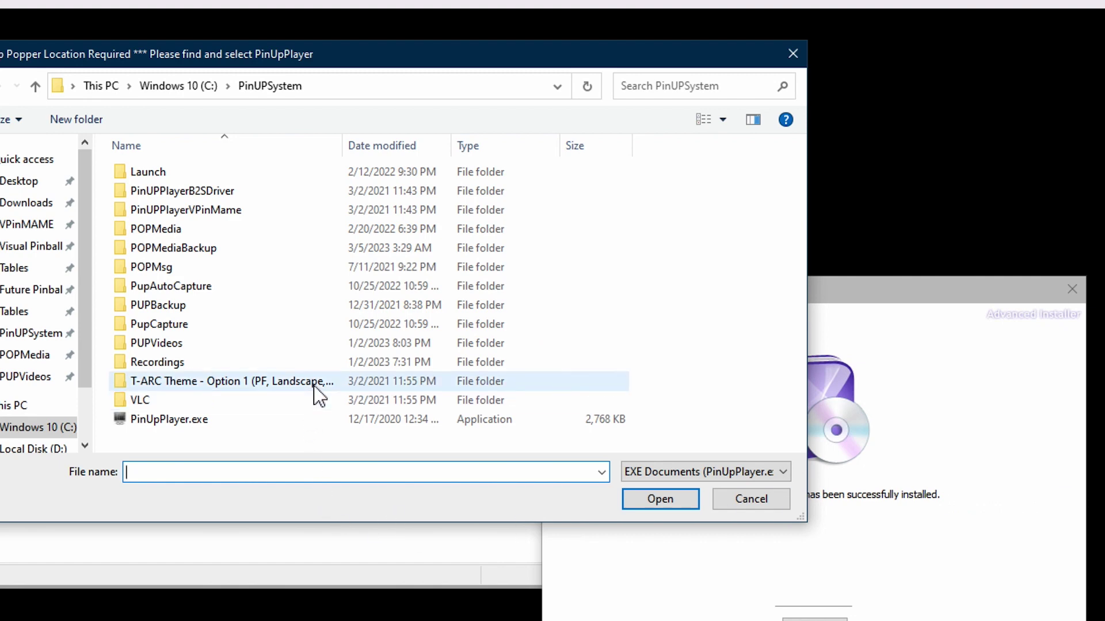
Select PinUpPlayer.exe in C:\PinUPSystem as the PinUp Popper location and acknowledge the script-change and additional manual setup messages
click(190, 87)
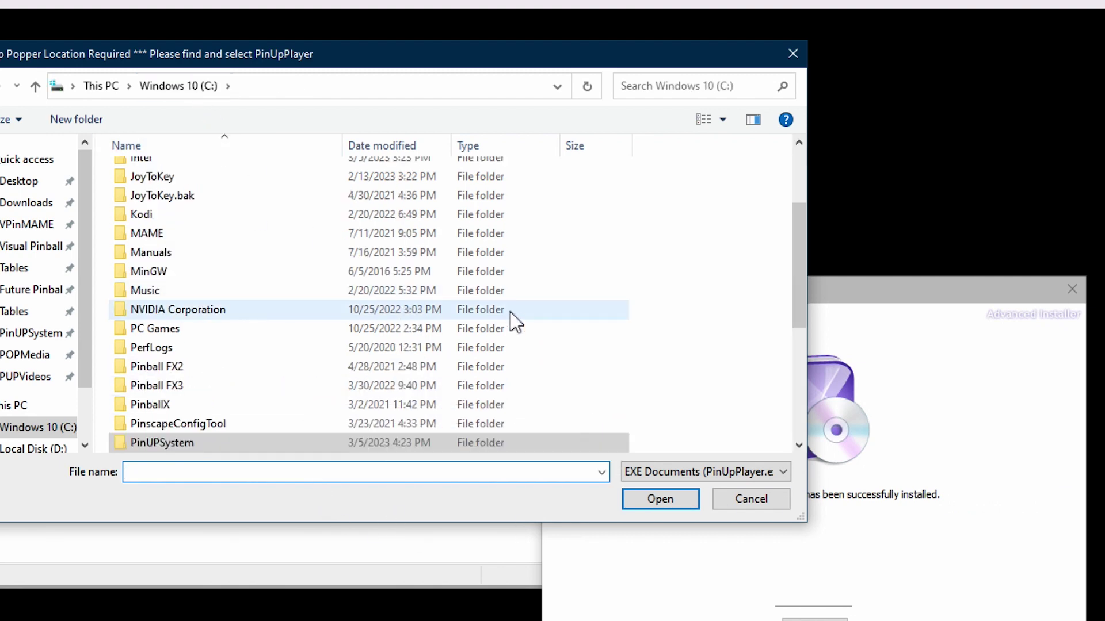
scroll(785, 242, down, 2)
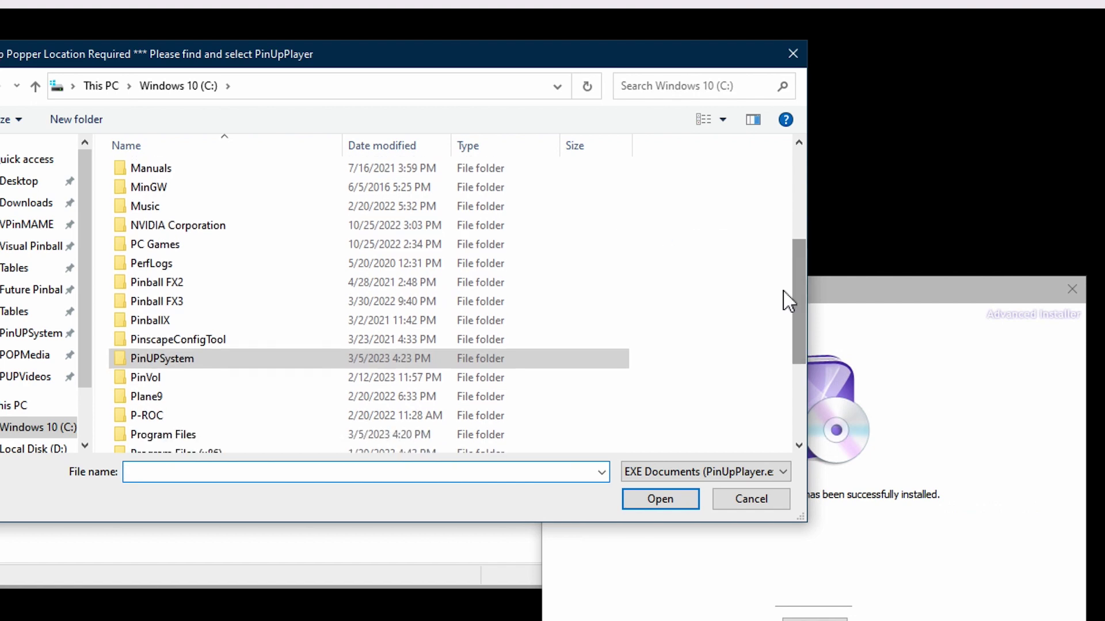
double_click(178, 360)
click(169, 424)
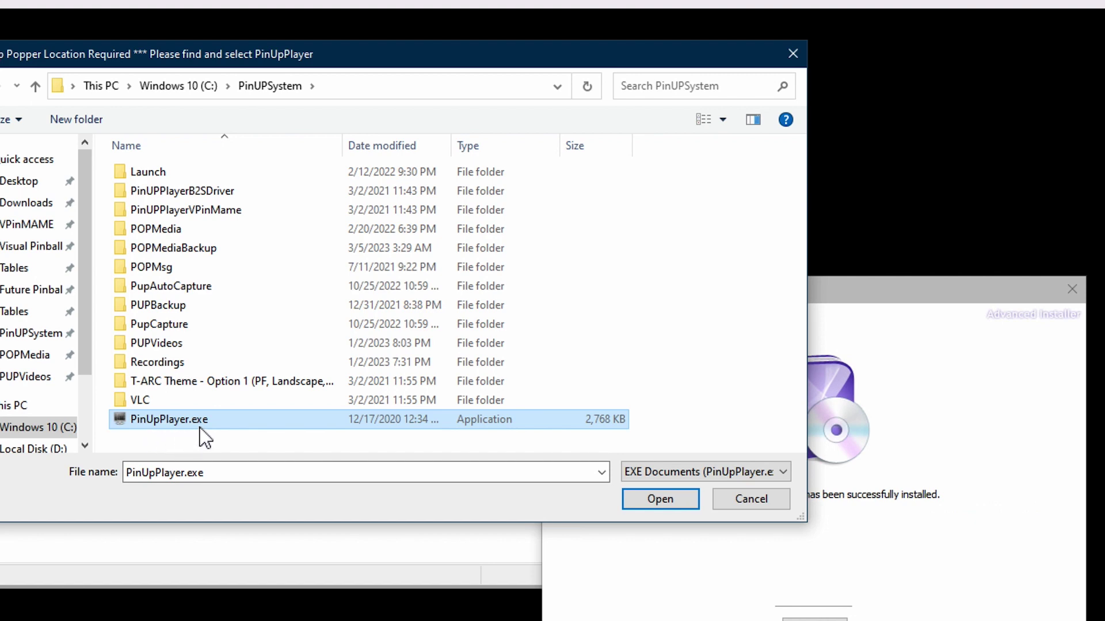
click(646, 507)
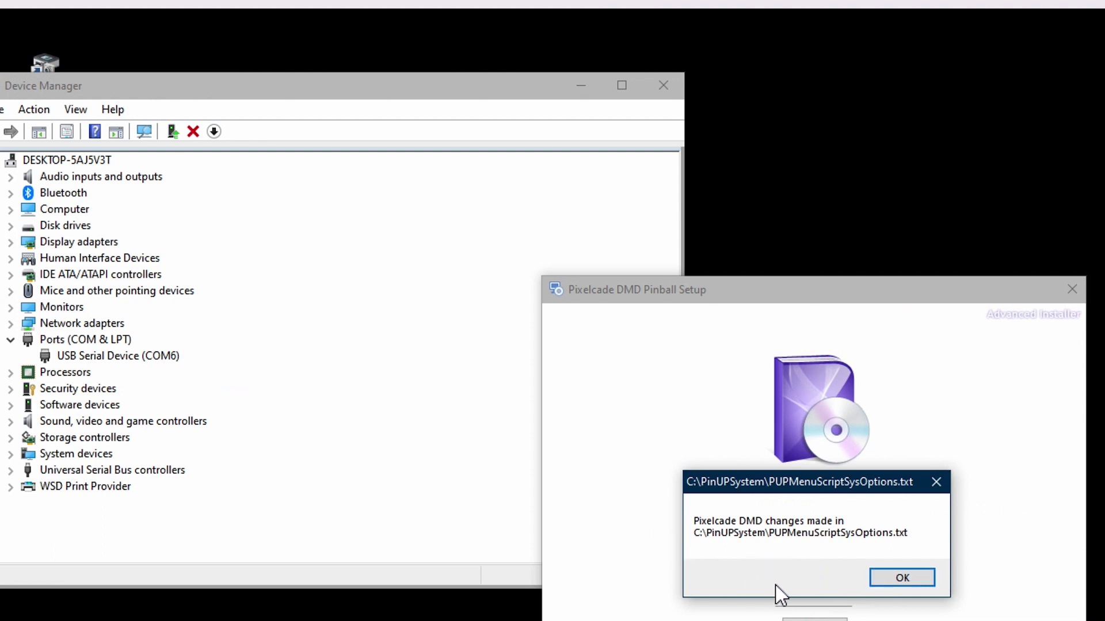
click(902, 577)
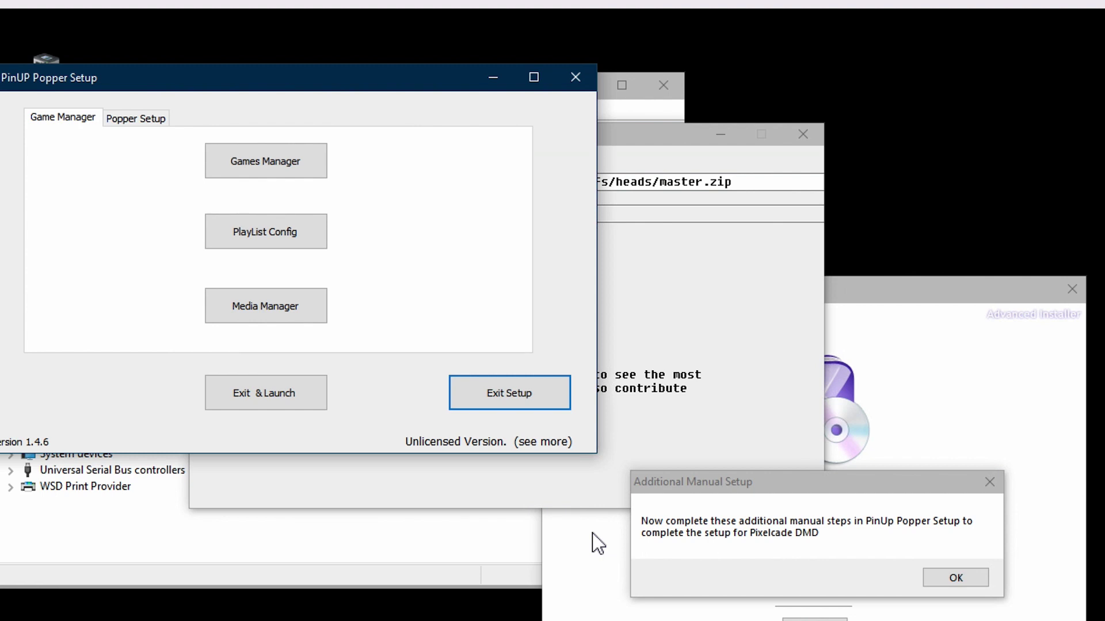
click(944, 583)
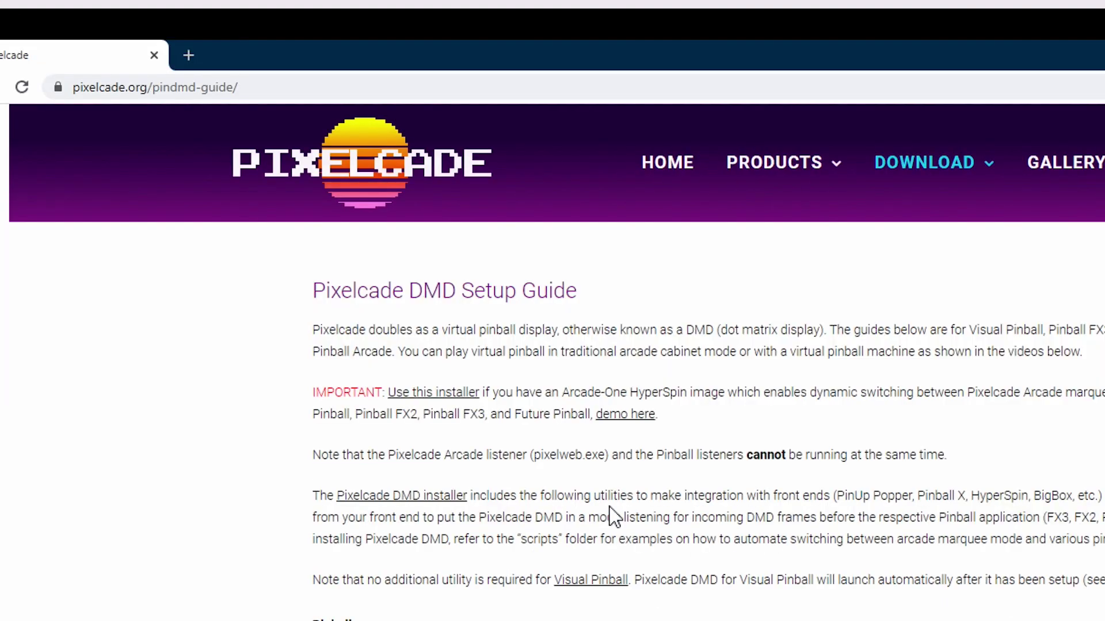
Copy the Pinball FX2 line start /min "" "pixelcade-pinballfx2.exe" from the PinUp Popper Installation Instructions in the Pixelcade DMD Setup Guide
scroll(655, 616, down, 15)
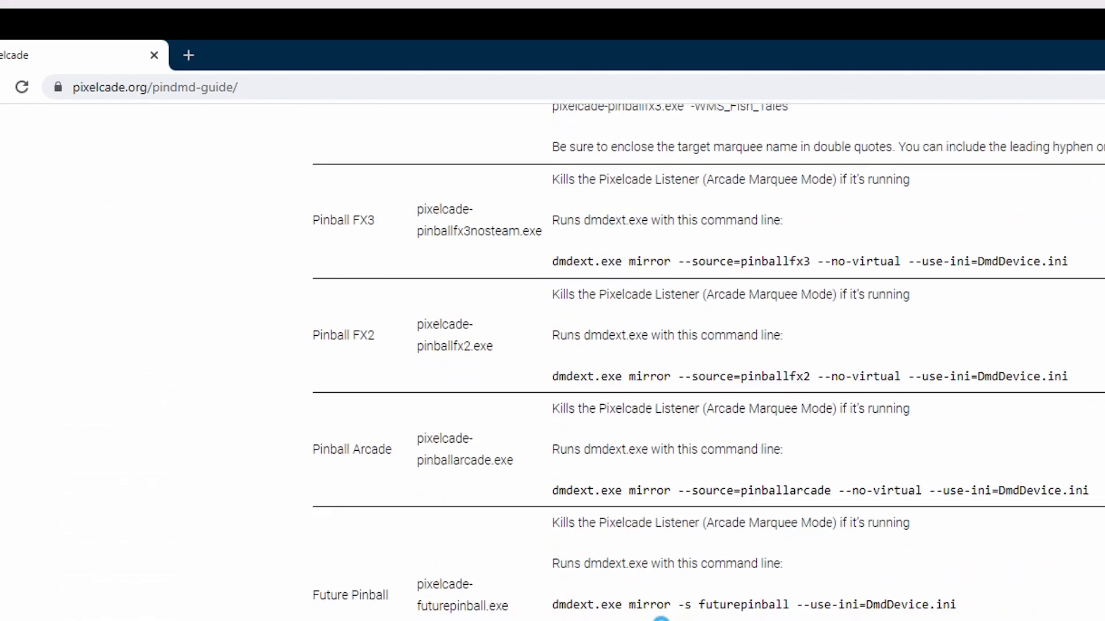
scroll(661, 619, down, 20)
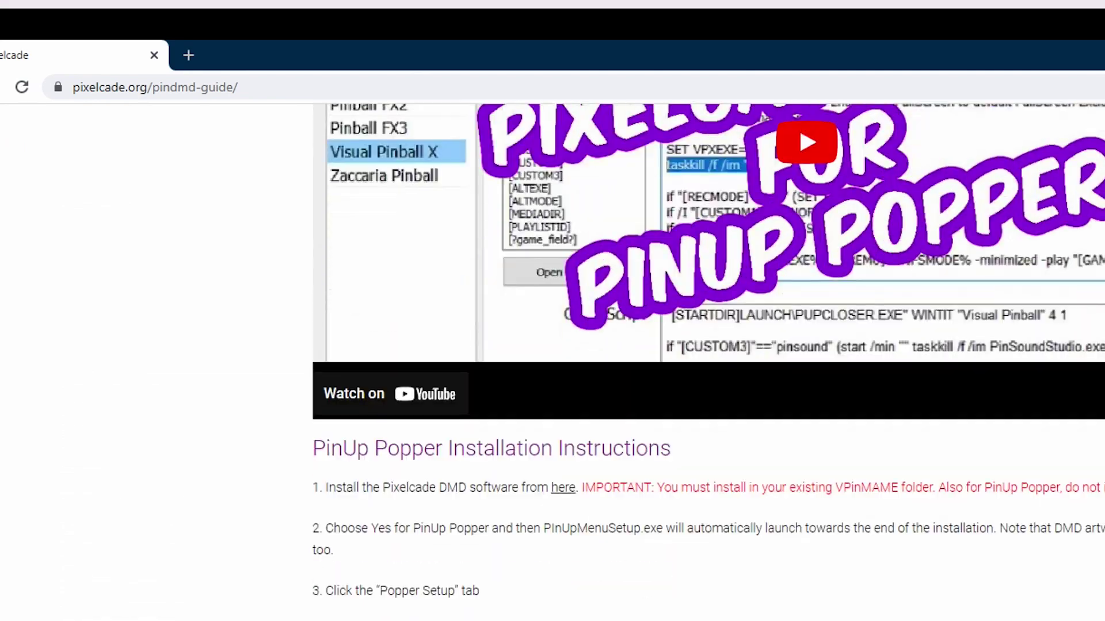
scroll(707, 363, down, 10)
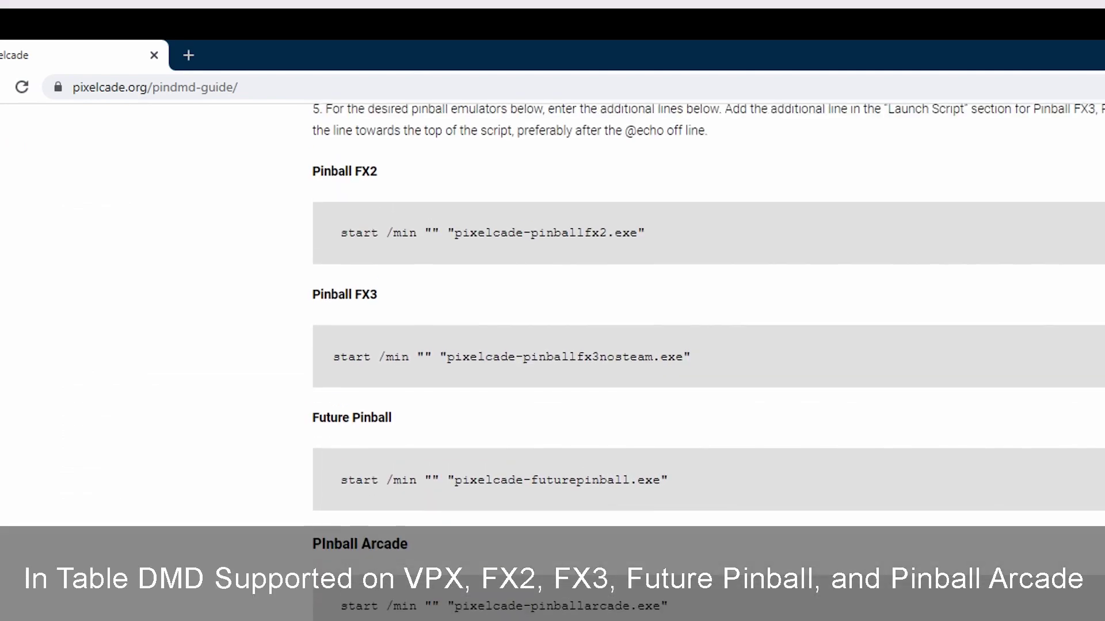
scroll(708, 362, up, 3)
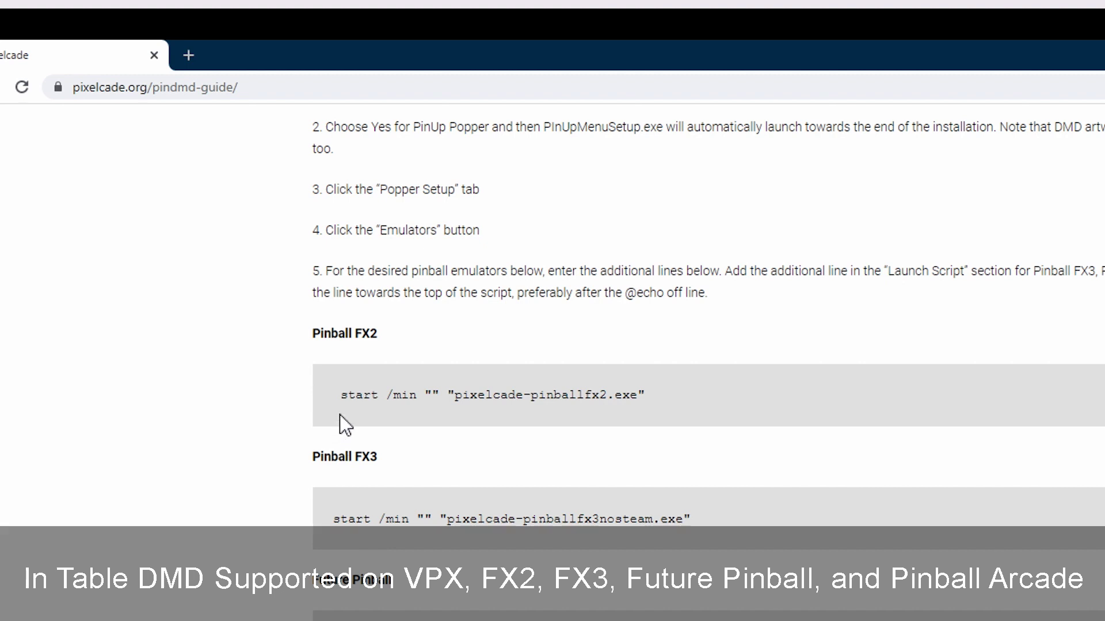
drag(340, 395, 651, 409)
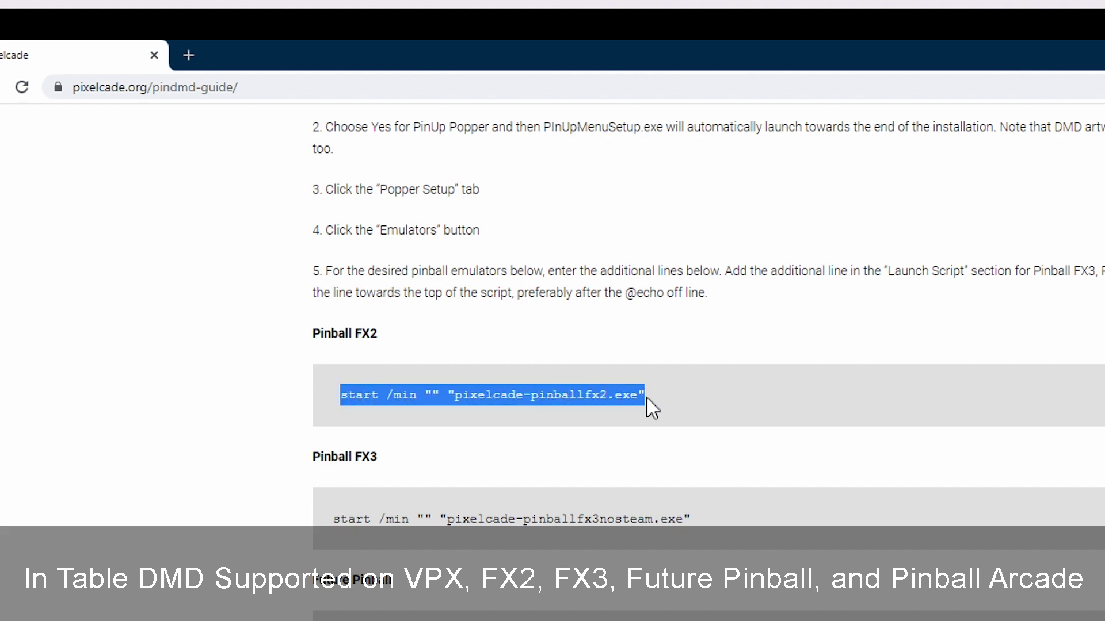
right_click(621, 394)
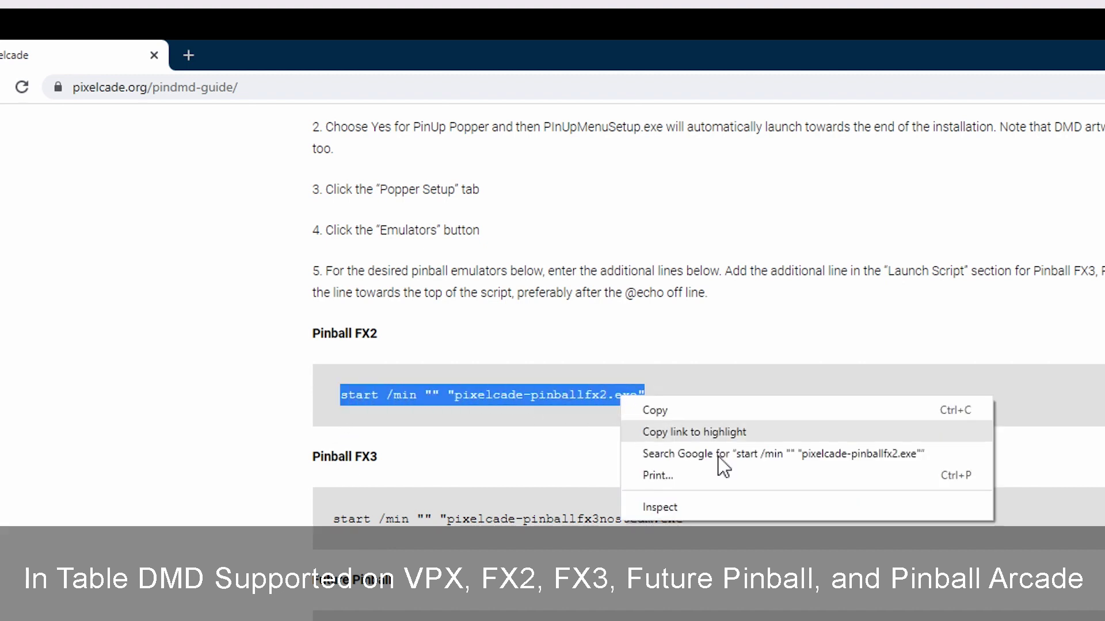
click(709, 415)
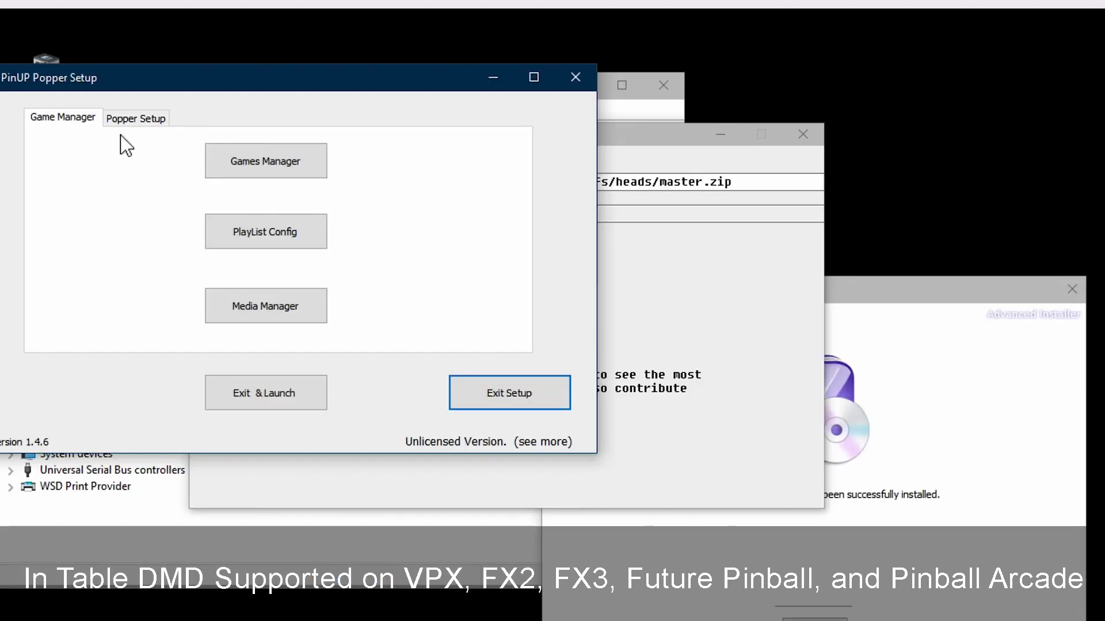
Close the Pixelcade DMD Pinball Setup, Pixelcade DMD Installer and Device Manager windows, keeping PinUP Popper Setup open and in view
drag(209, 85, 541, 315)
click(989, 300)
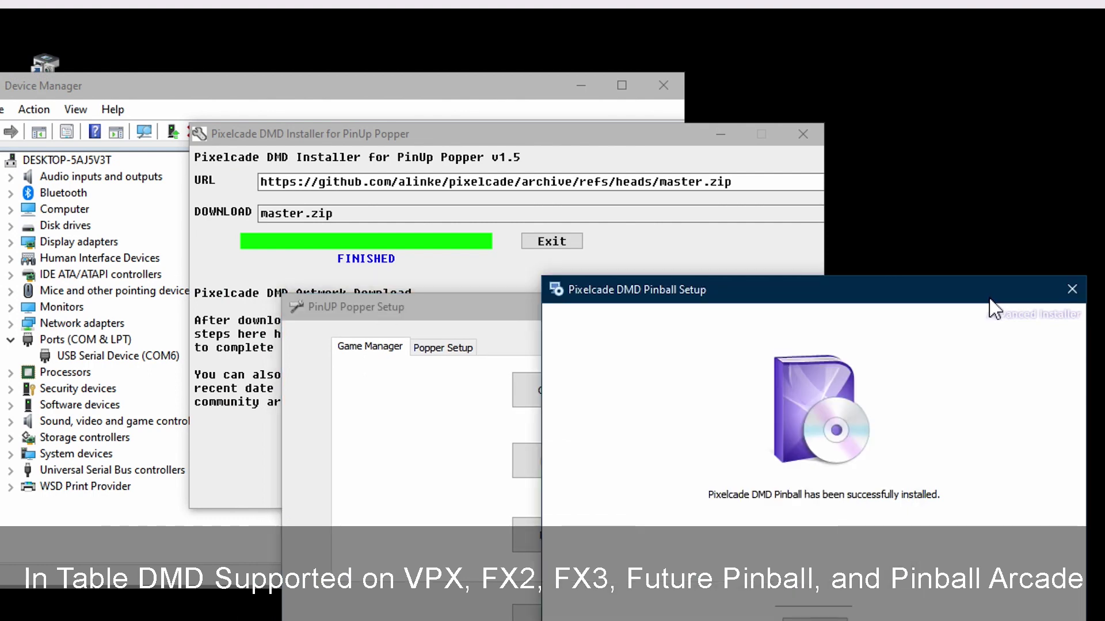
click(1071, 289)
click(815, 134)
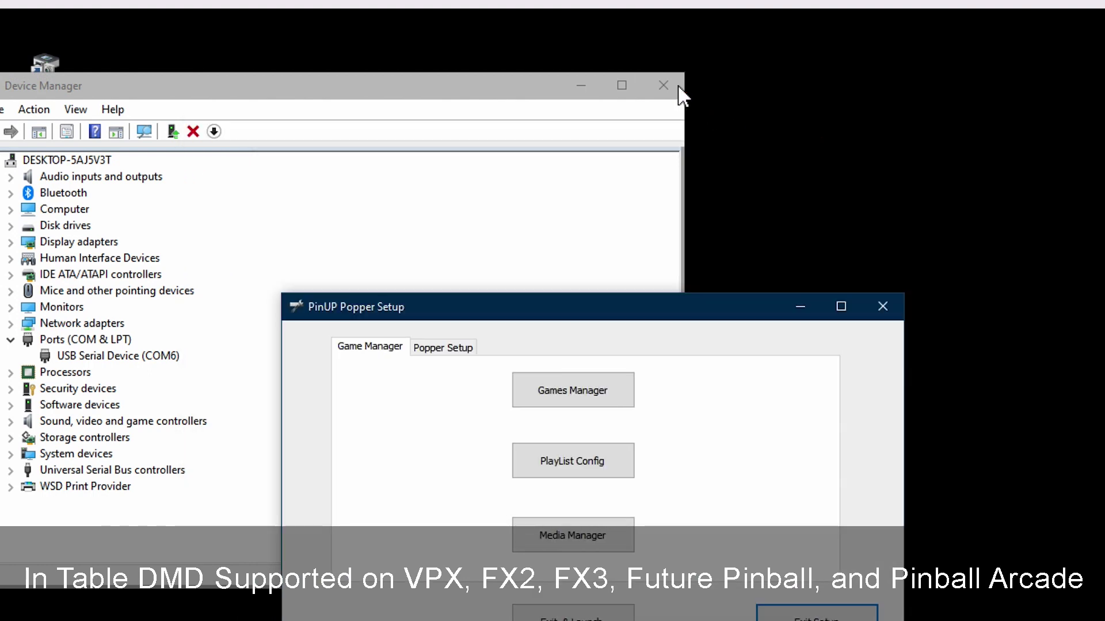
click(663, 85)
drag(685, 320, 578, 275)
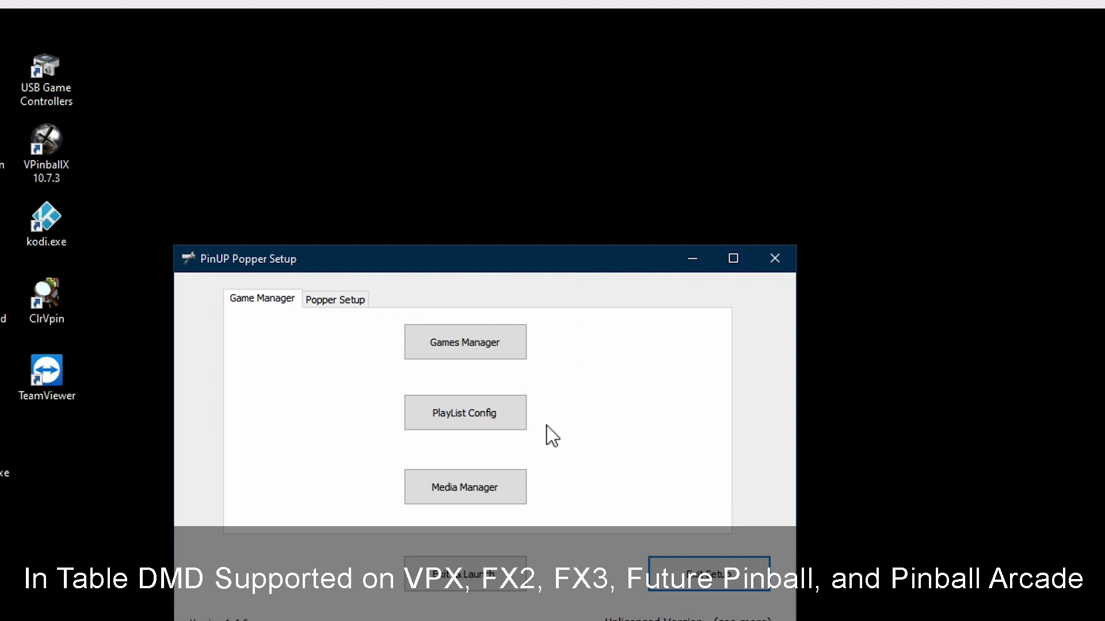
Open the launch and close scripts of the Pinball FX2 emulator in PinUP Popper's emulator settings
click(335, 299)
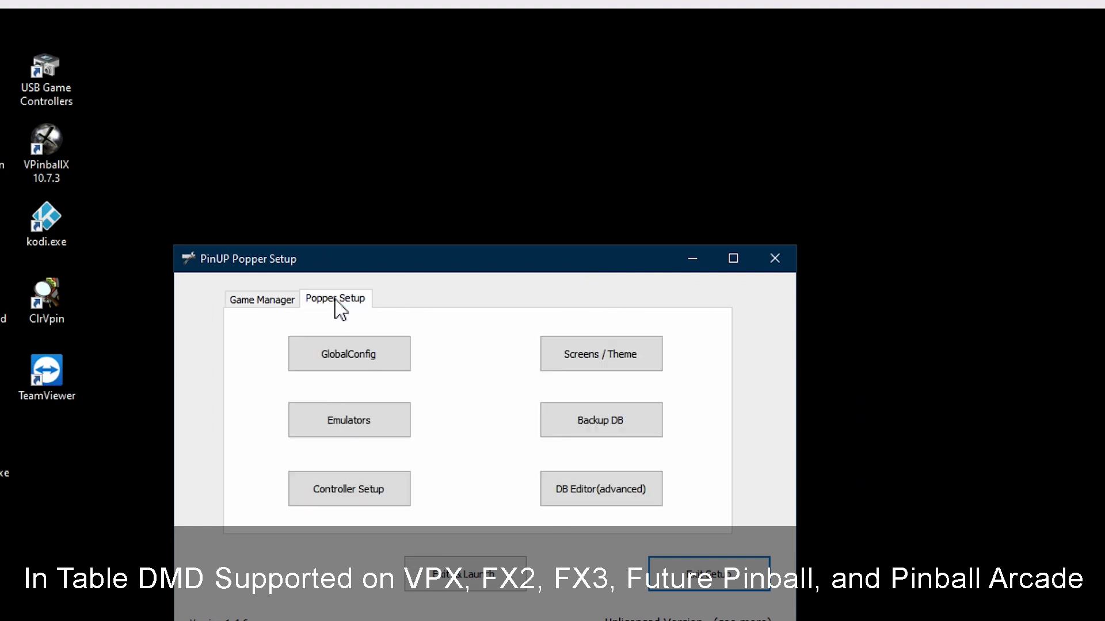
click(333, 425)
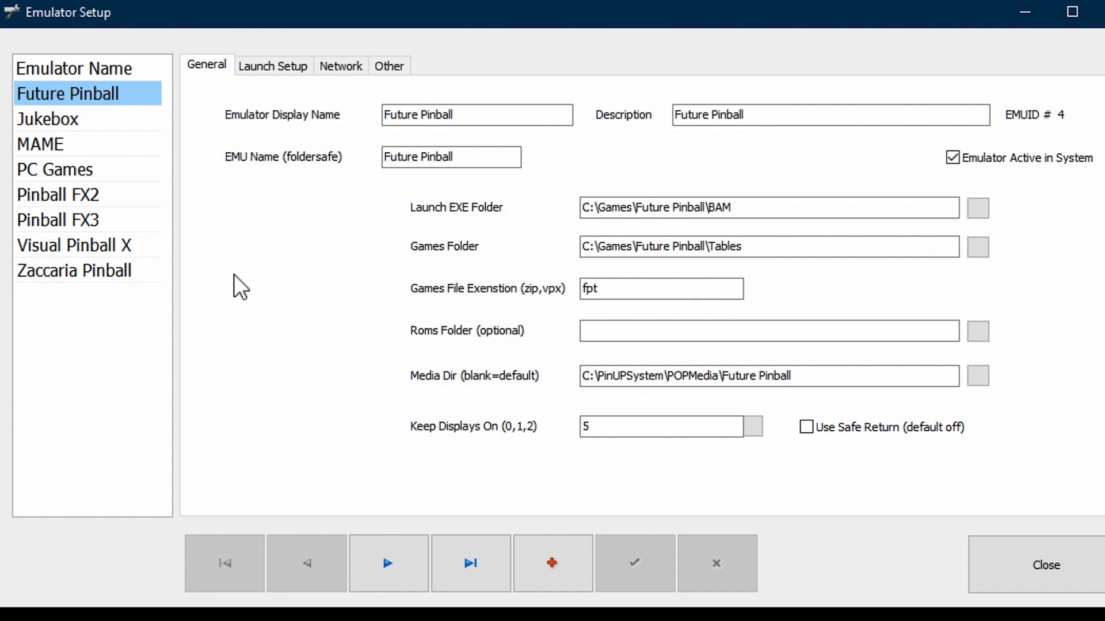
click(96, 199)
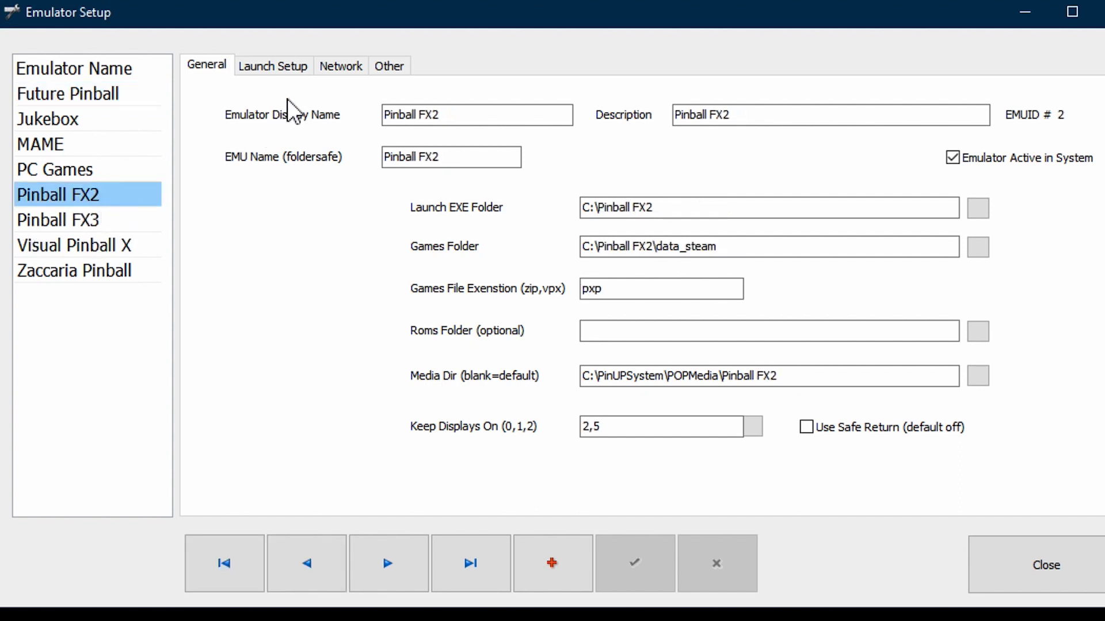
click(298, 72)
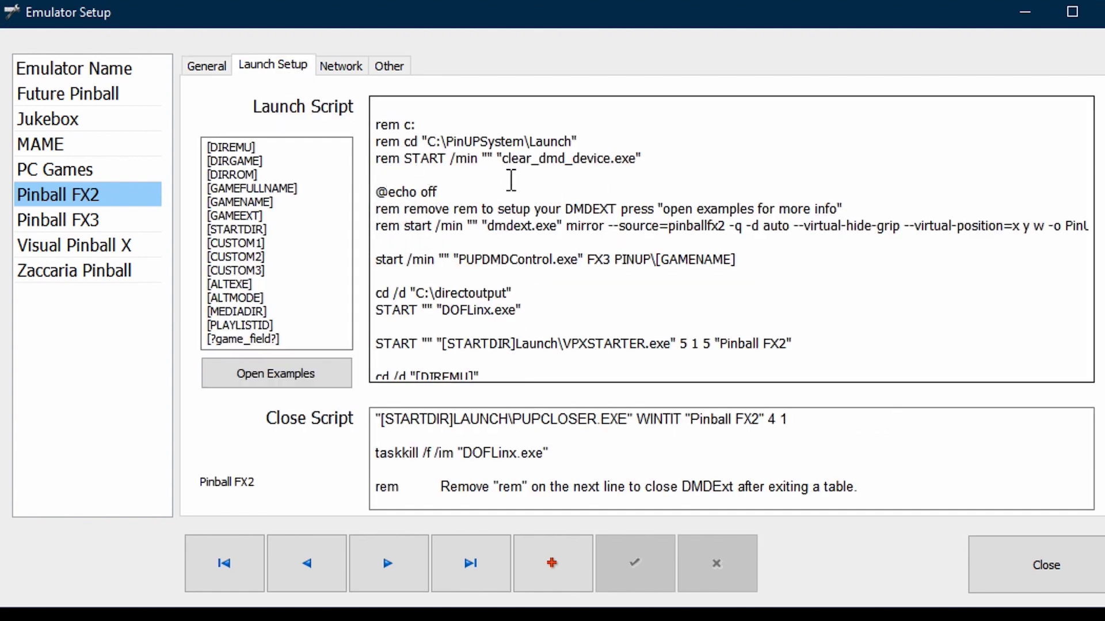
click(478, 178)
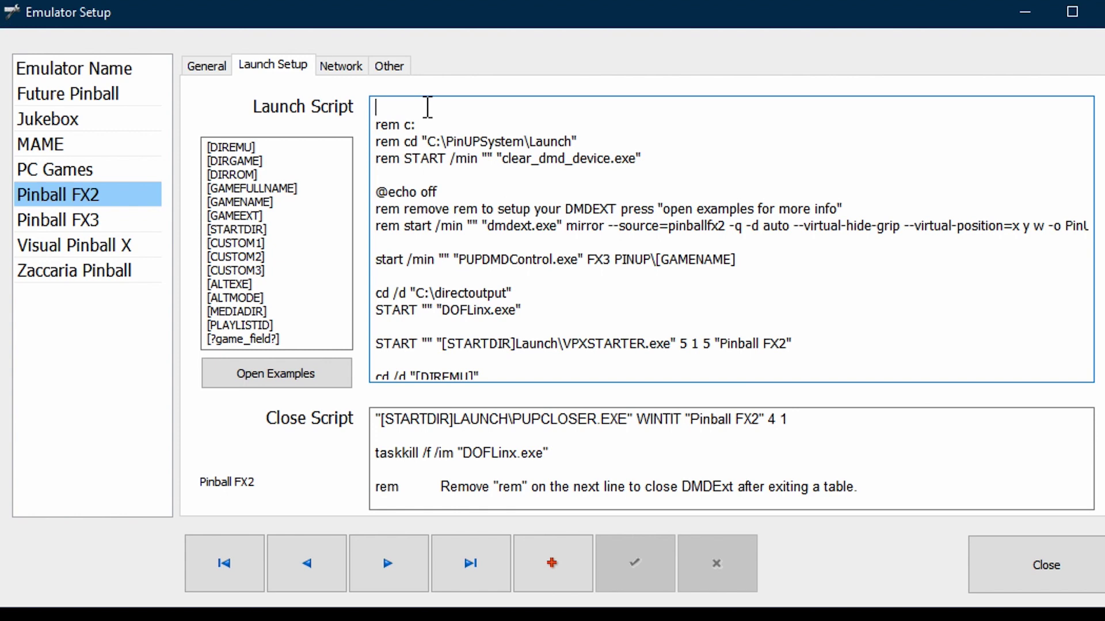
click(493, 191)
key(Return)
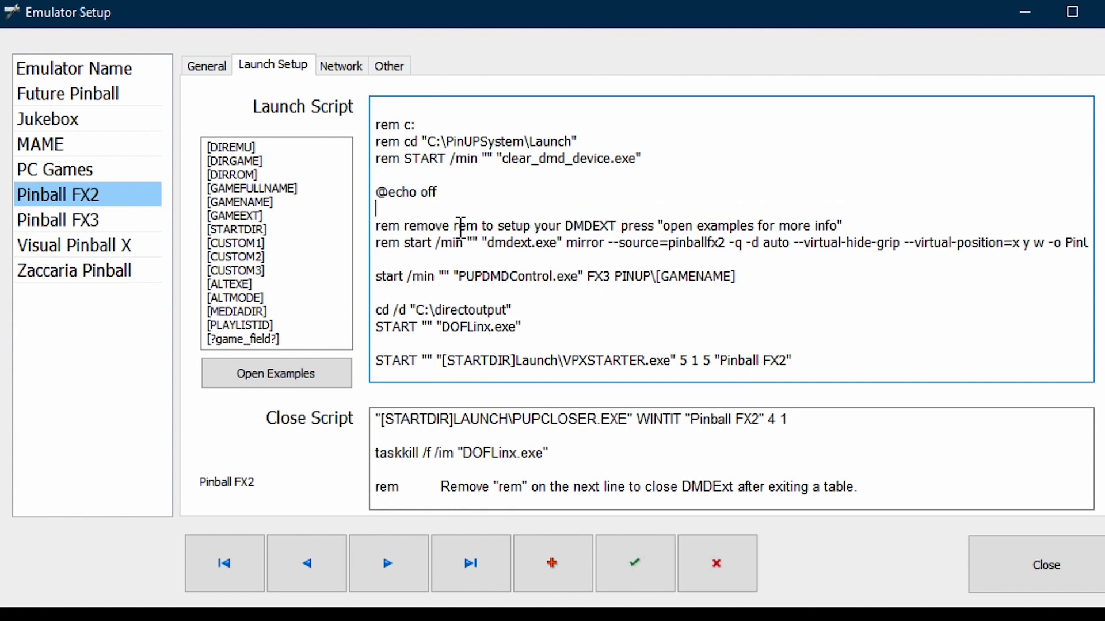
click(407, 107)
right_click(390, 210)
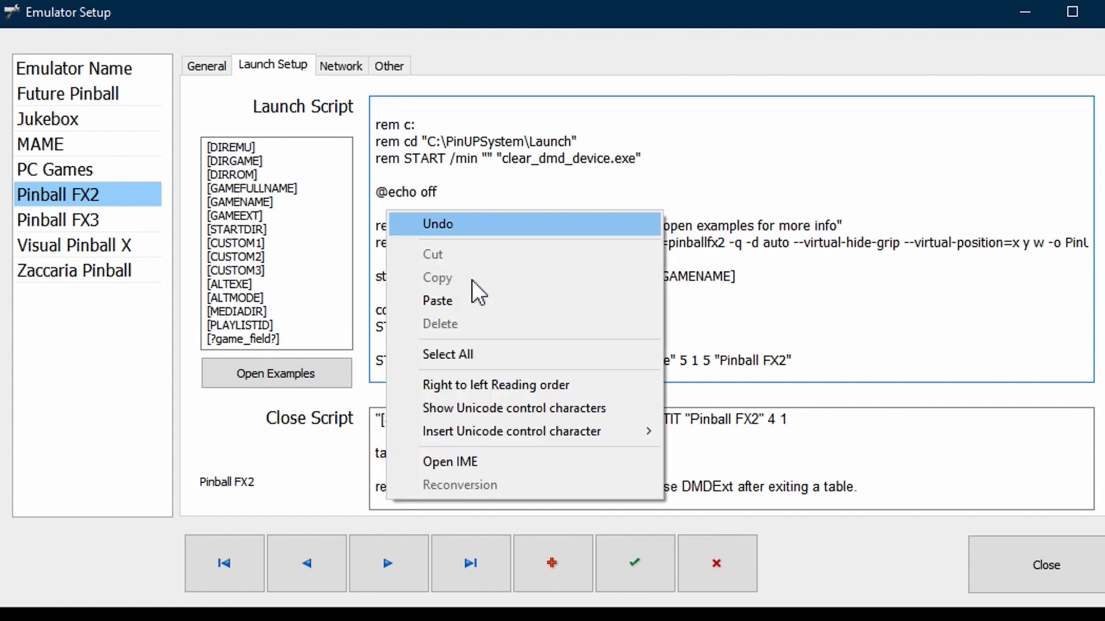
click(481, 301)
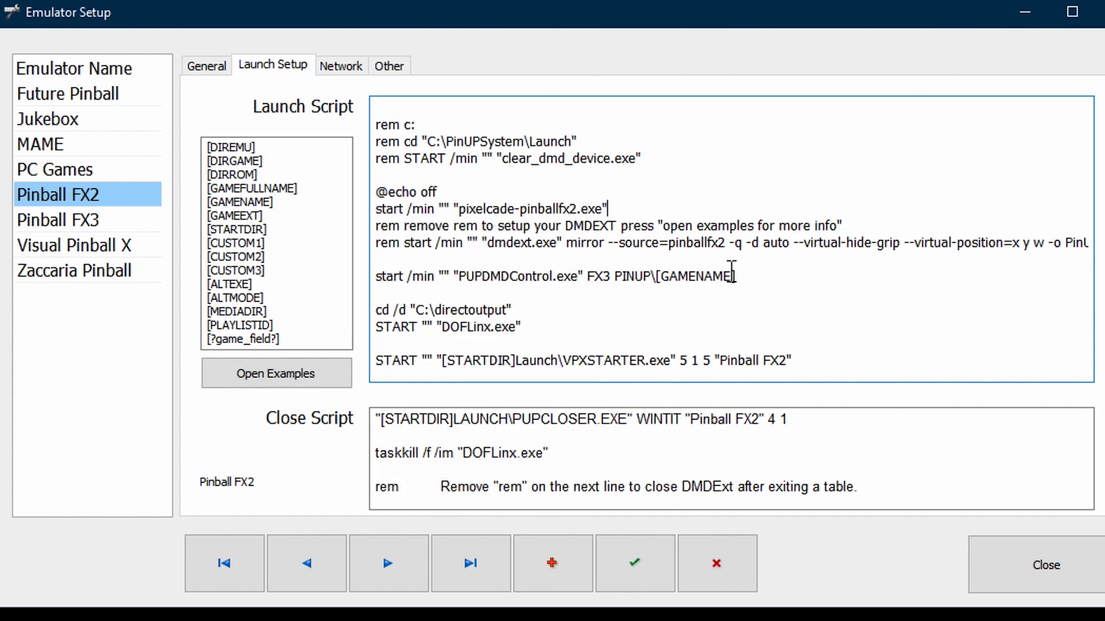
Switch to the Pixelcade guide in the browser and copy the Close Script line taskkill /f /im "dmdext.exe"
key(alt+Tab)
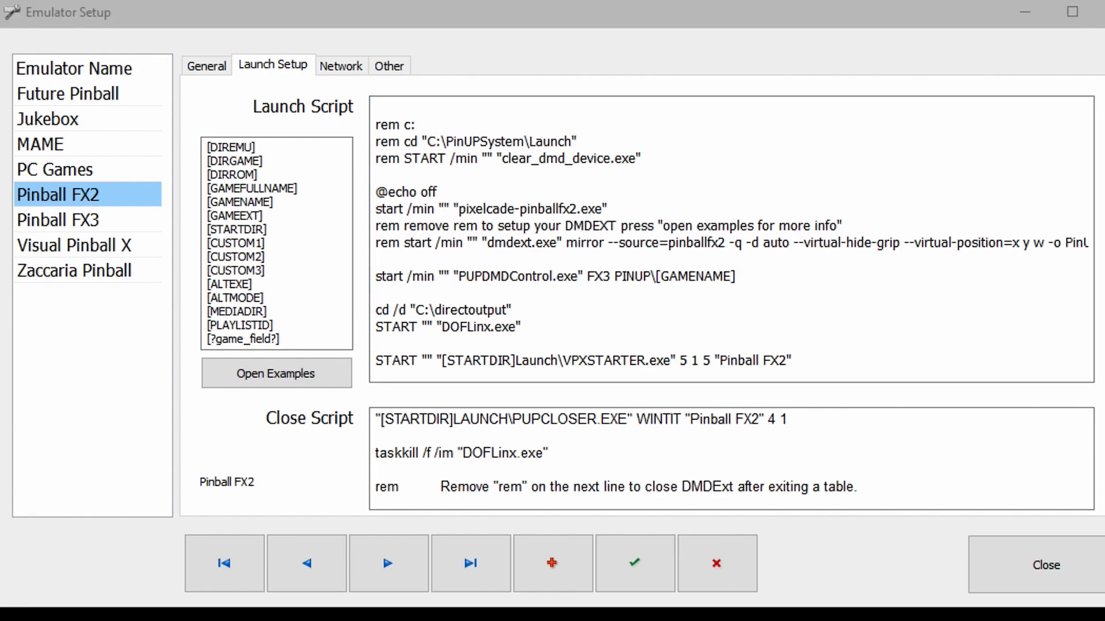
scroll(626, 490, down, 8)
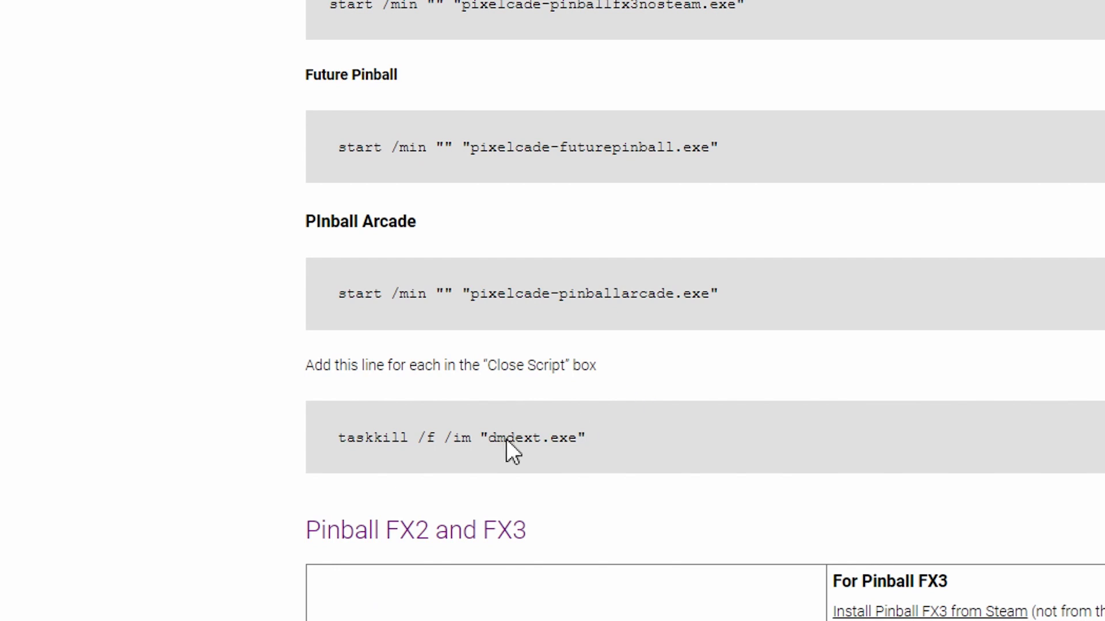
drag(339, 442, 641, 442)
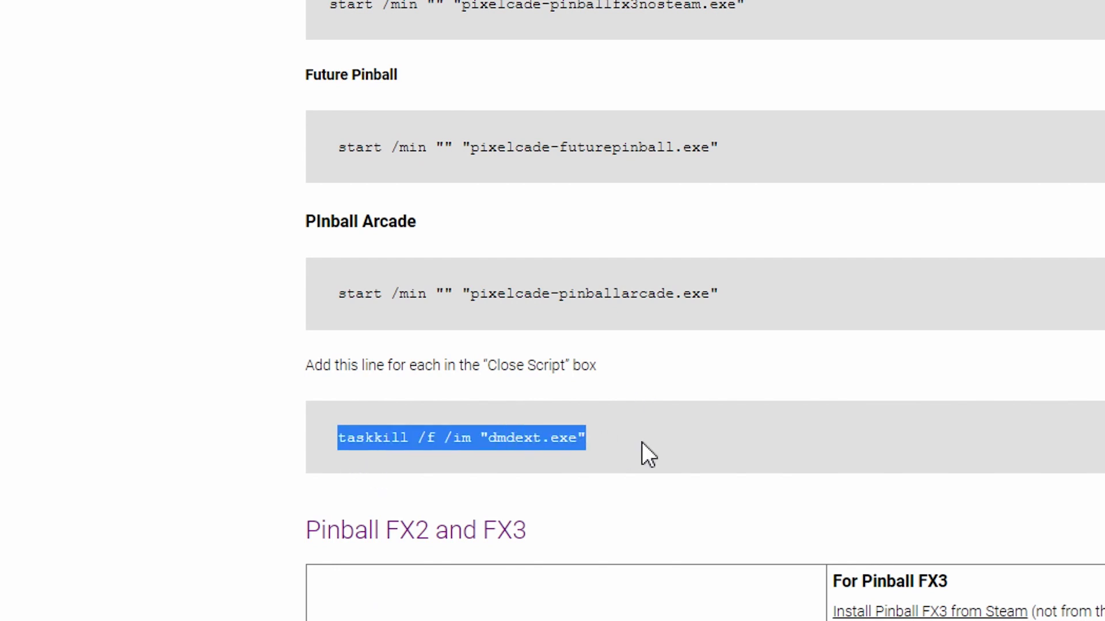
right_click(543, 443)
click(576, 458)
Back in Emulator Setup, paste taskkill /f /im "dmdext.exe" below the DOFLinx.exe line of the Pinball FX2 close script and save the changes
key(alt+Tab)
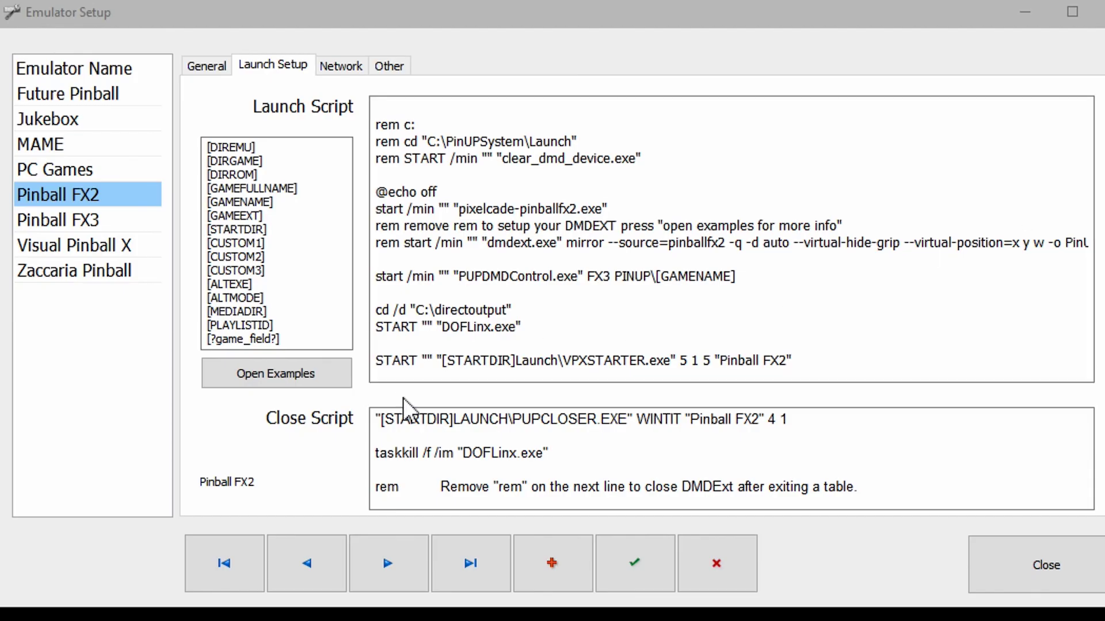
click(464, 452)
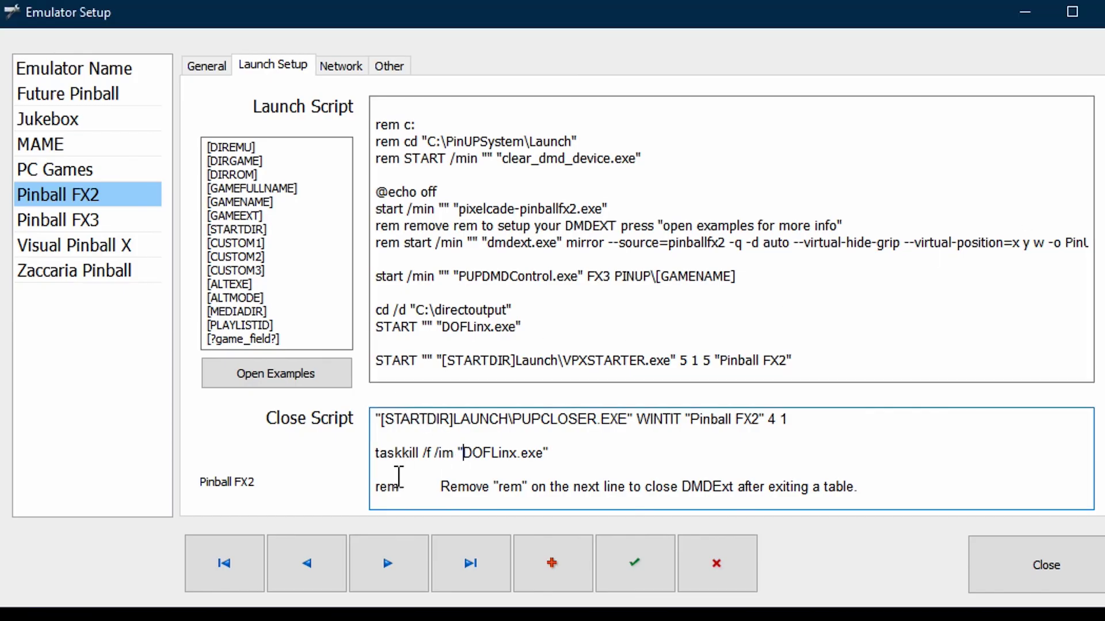
right_click(393, 469)
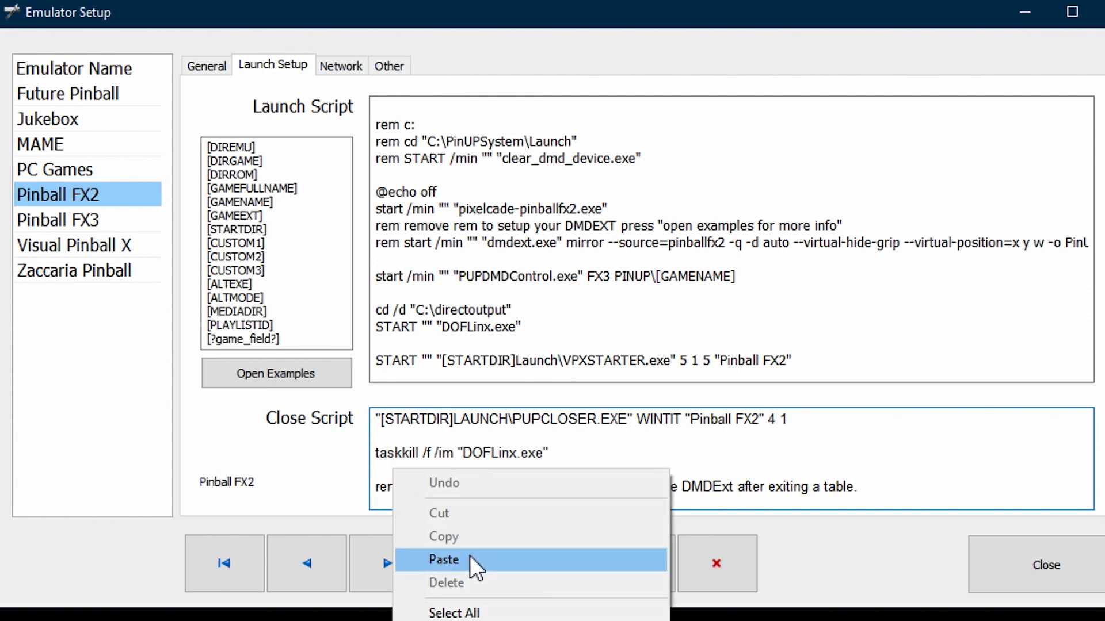
click(444, 559)
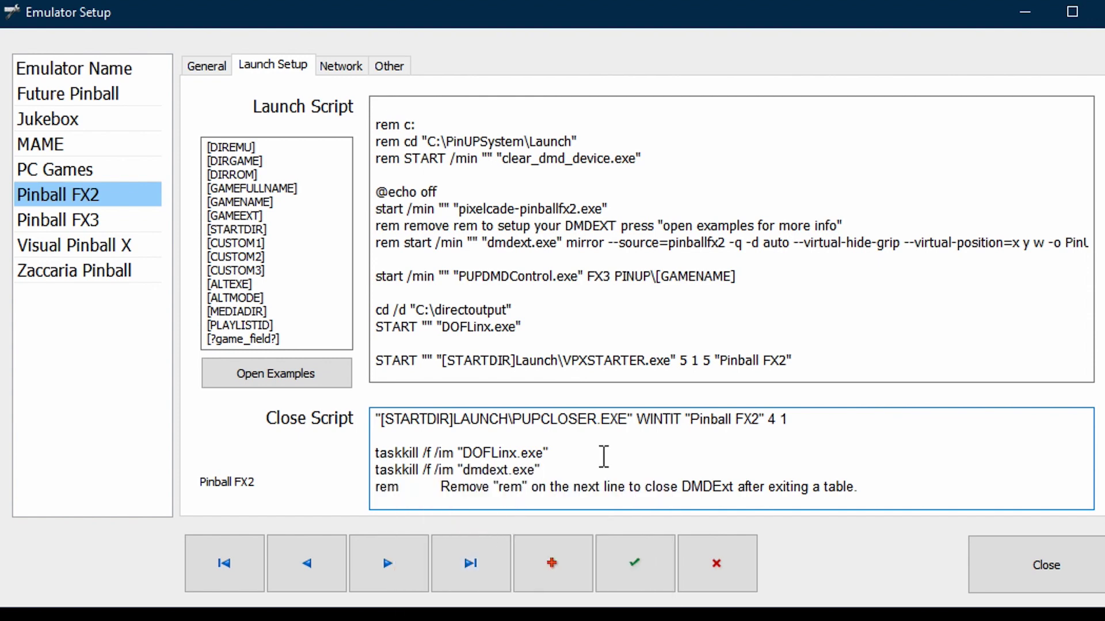
click(637, 582)
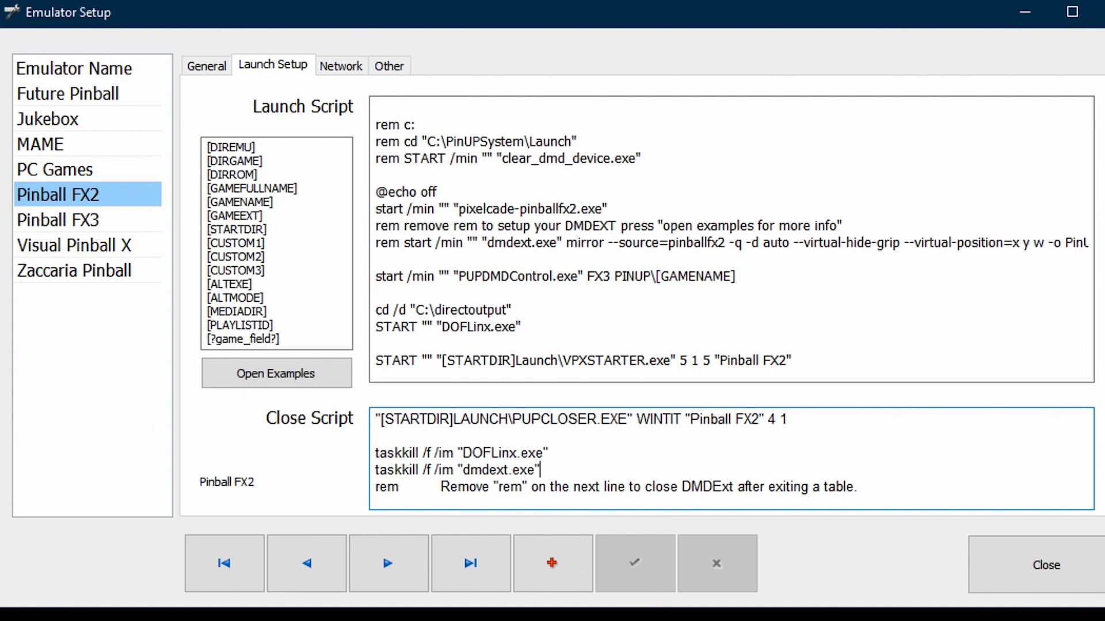
Select the Pinball FX3 emulator and copy its line start /min "" "pixelcade-pinballfx3nosteam.exe" from the Pixelcade guide in the browser
click(105, 222)
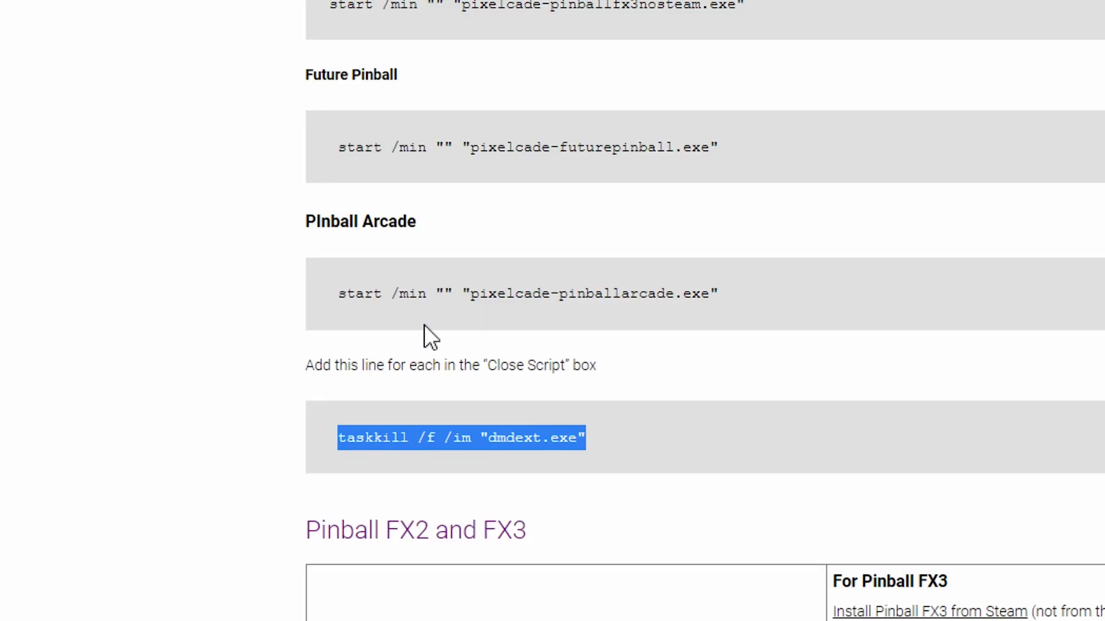
scroll(426, 317, up, 6)
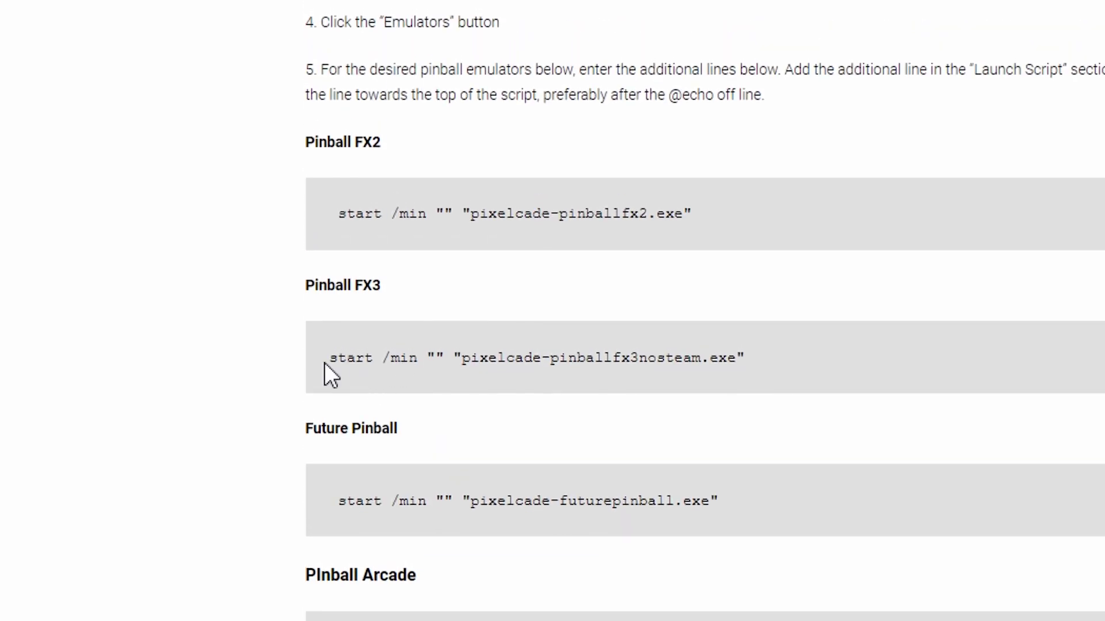
drag(331, 360, 807, 364)
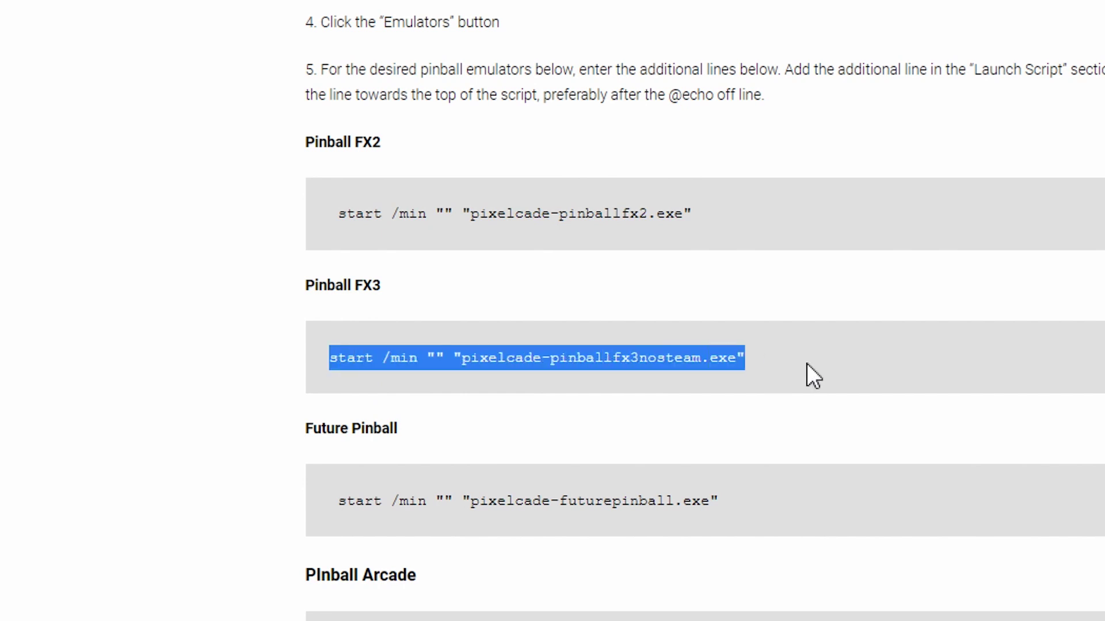
right_click(723, 358)
click(786, 378)
key(alt+Tab)
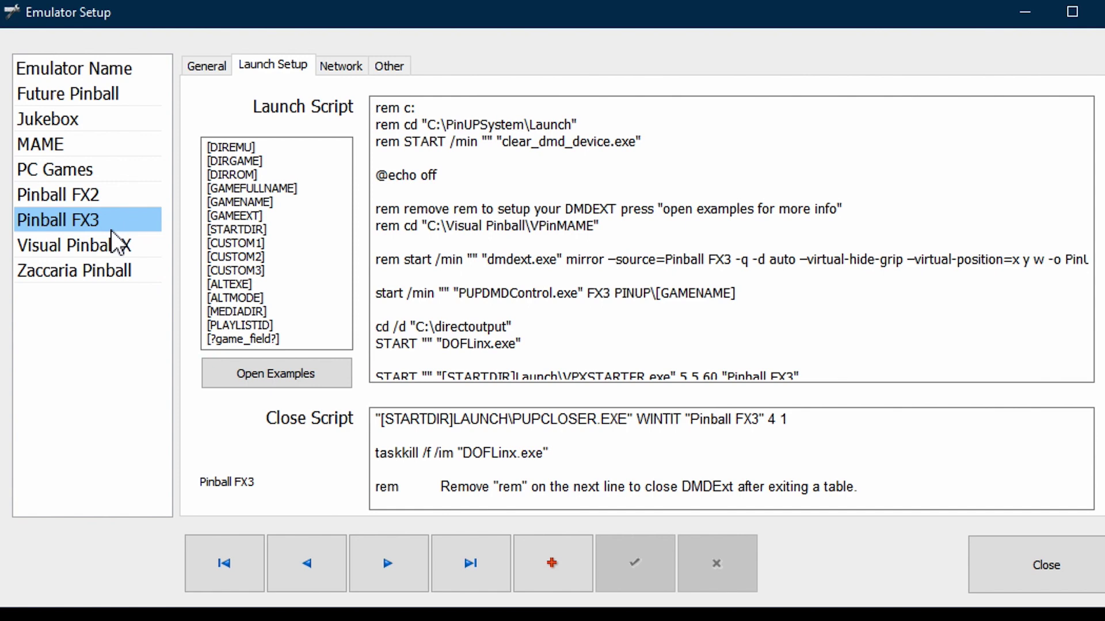
click(407, 180)
click(421, 191)
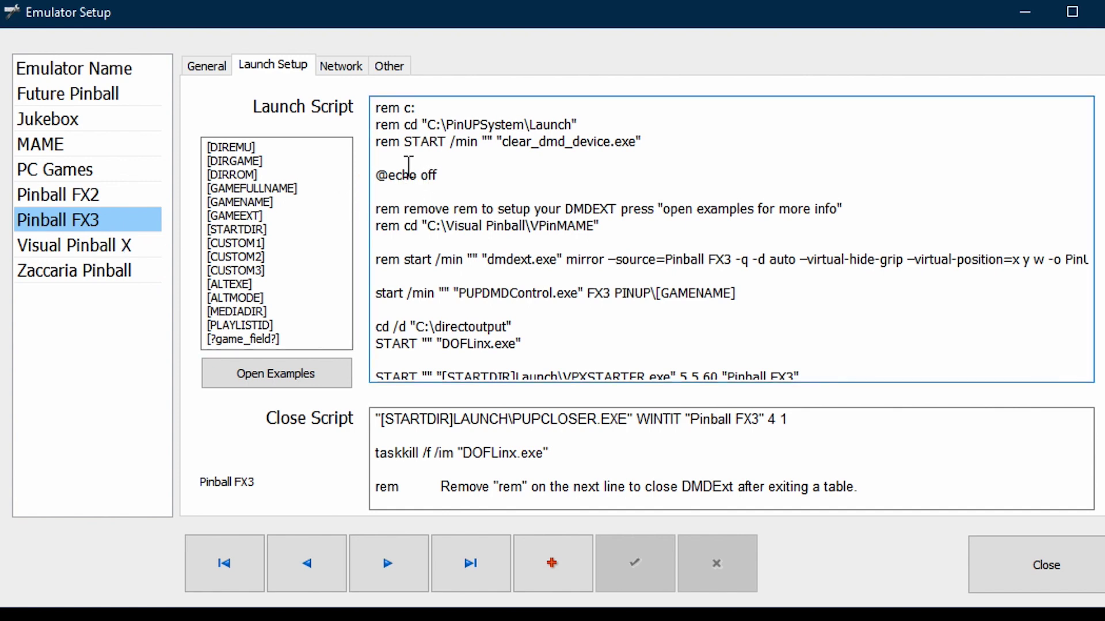
right_click(383, 191)
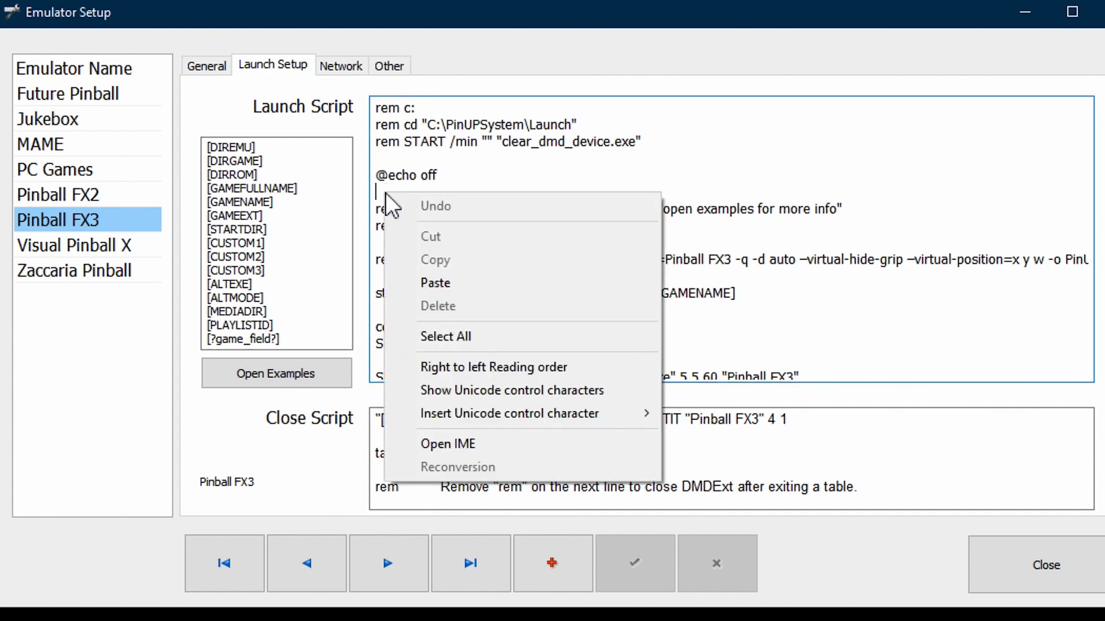
click(435, 283)
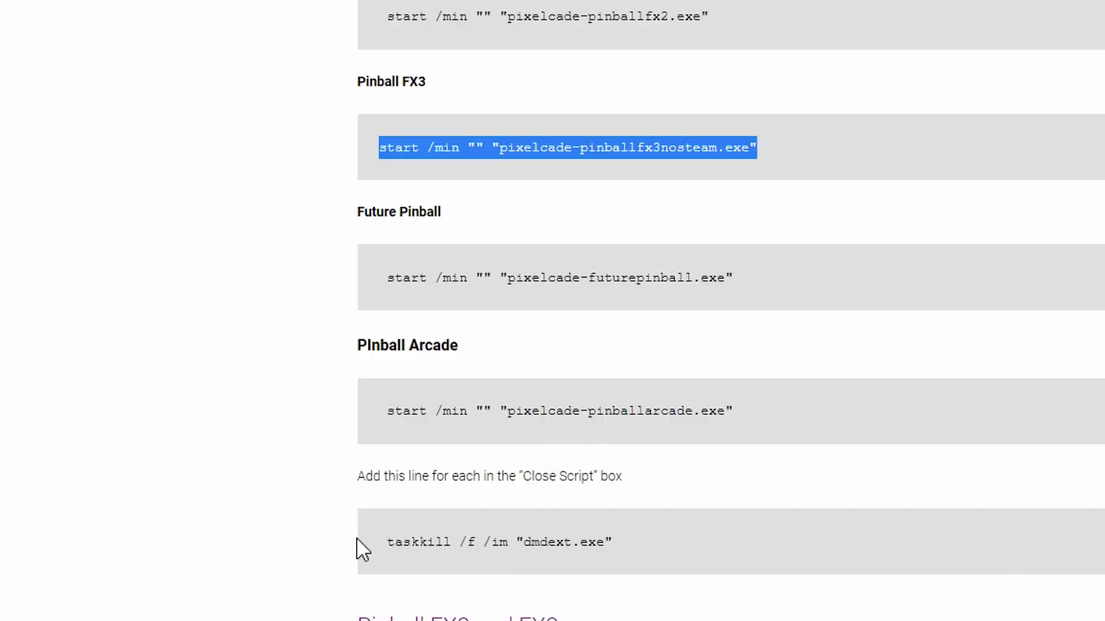
Copy the line taskkill /f /im "dmdext.exe" from the Pixelcade guide for the Pinball FX3 close script
click(389, 544)
drag(389, 544, 621, 547)
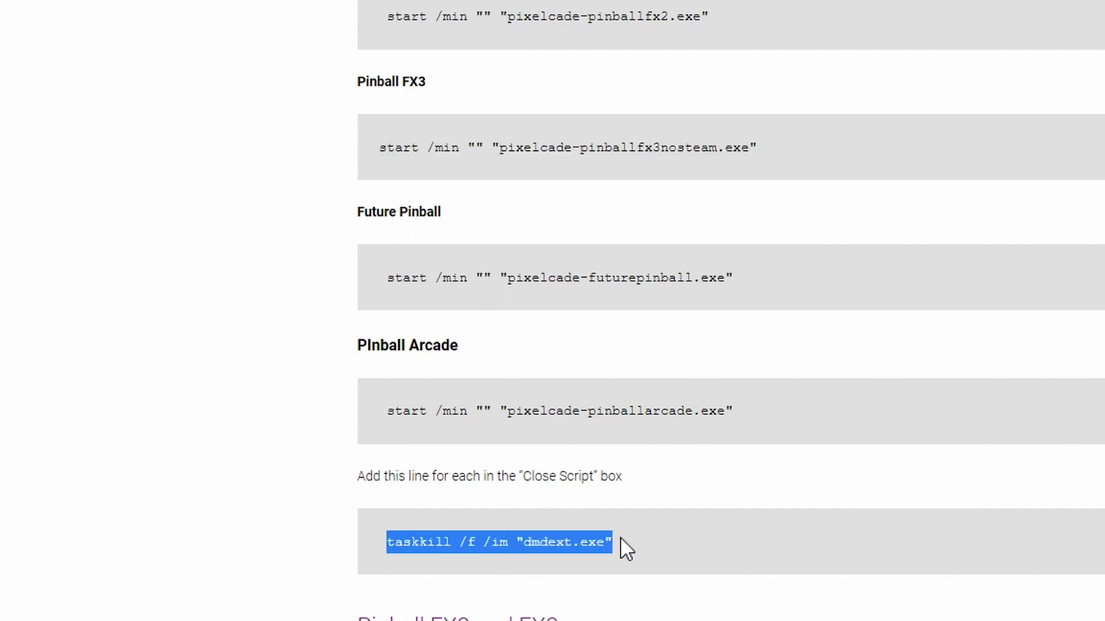
right_click(587, 541)
click(622, 556)
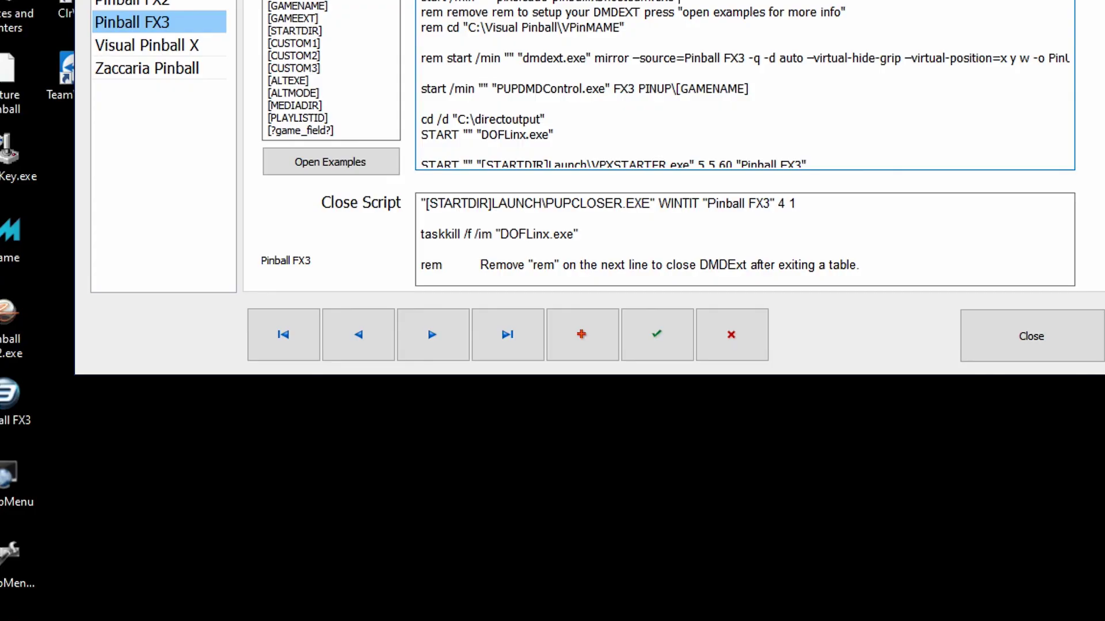
Paste taskkill /f /im "dmdext.exe" below the DOFLinx.exe line of the Pinball FX3 close script and save the changes
click(433, 254)
right_click(432, 253)
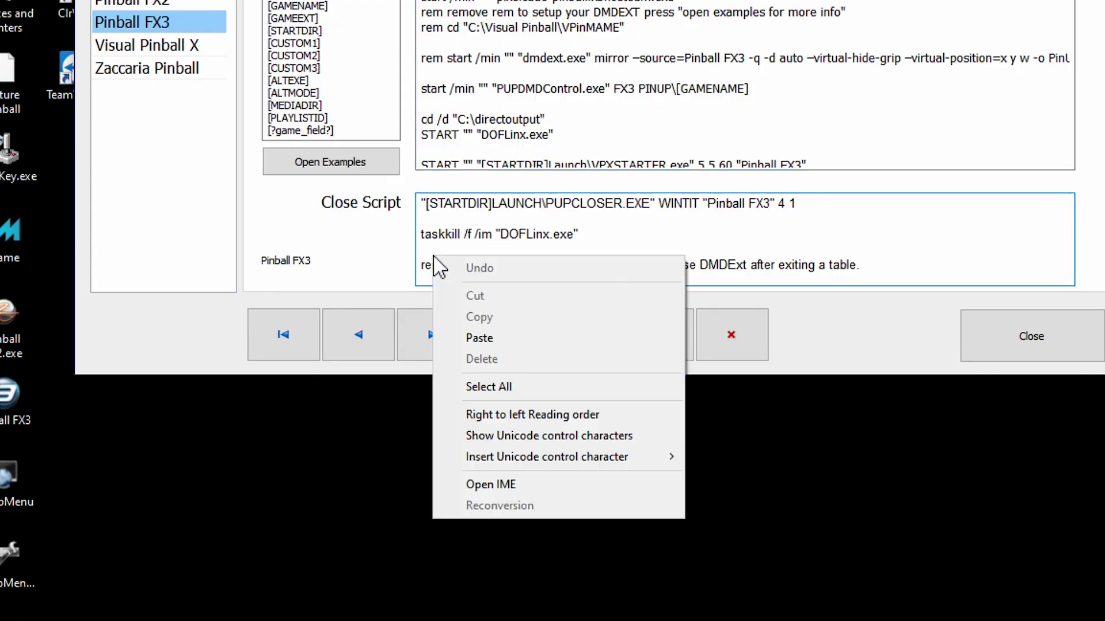
click(533, 341)
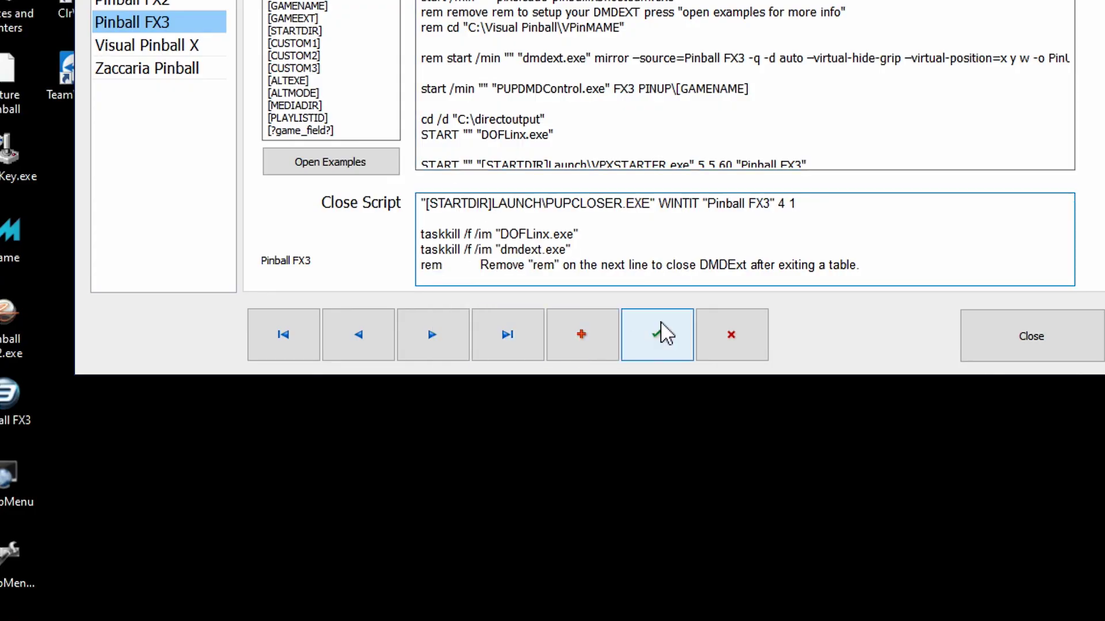
click(657, 337)
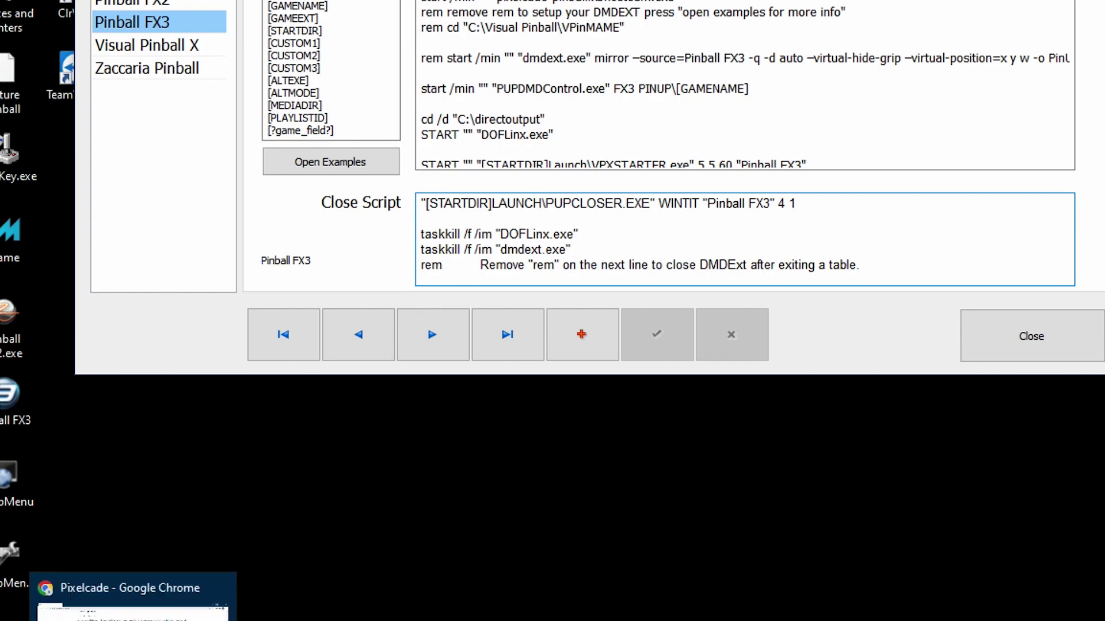
Switch to the Pixelcade guide in the browser and copy the Future Pinball line start /min "" "pixelcade-futurepinball.exe"
click(134, 620)
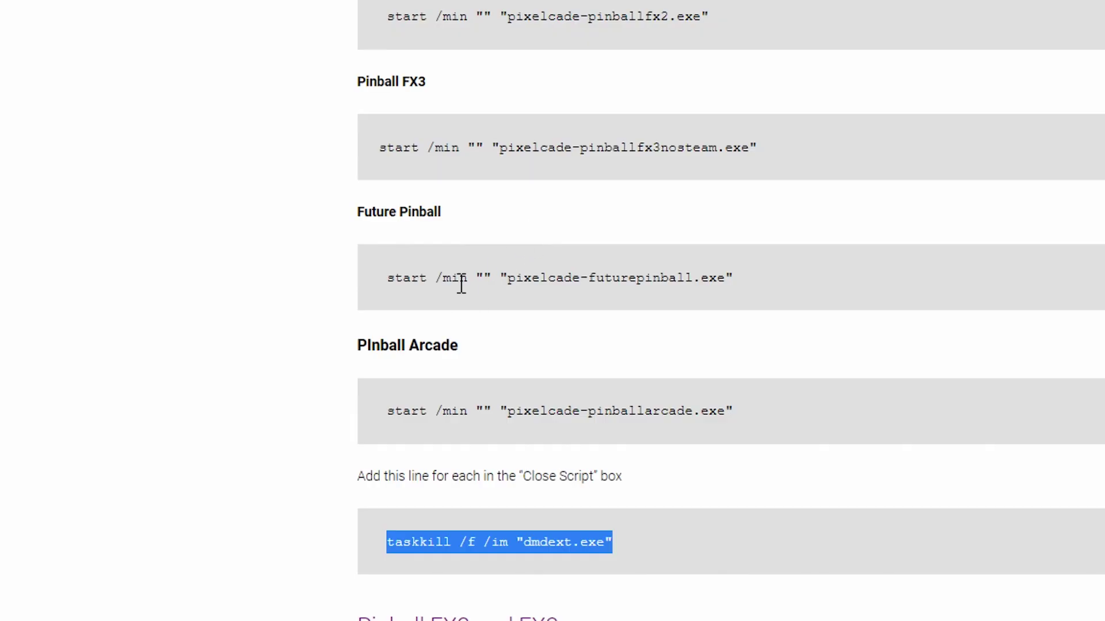
drag(383, 278, 788, 282)
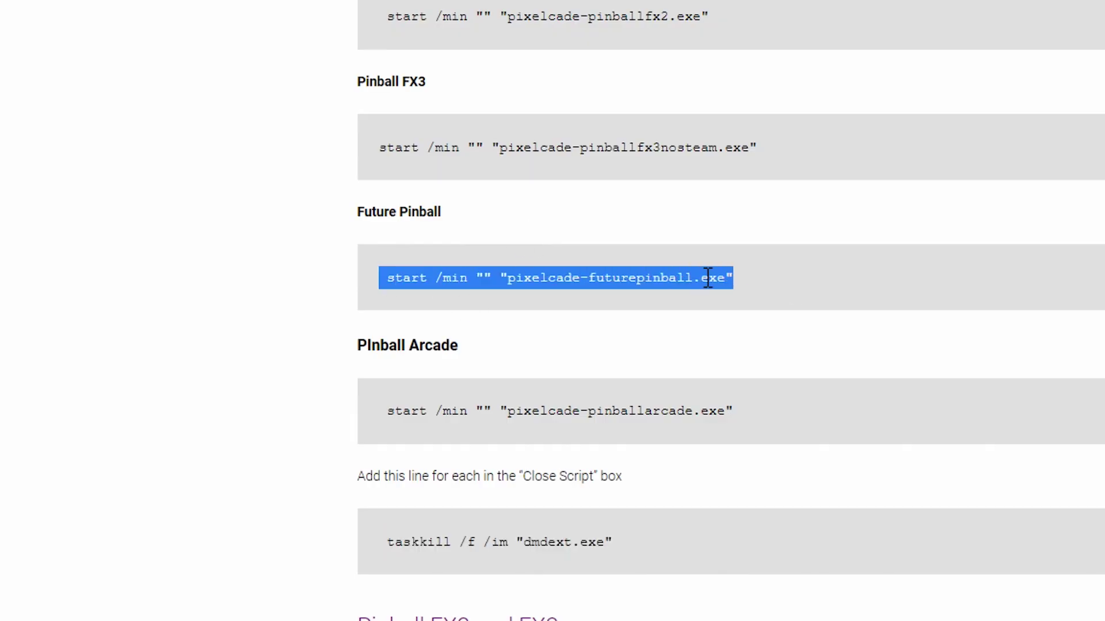
right_click(708, 278)
click(761, 290)
key(alt+Tab)
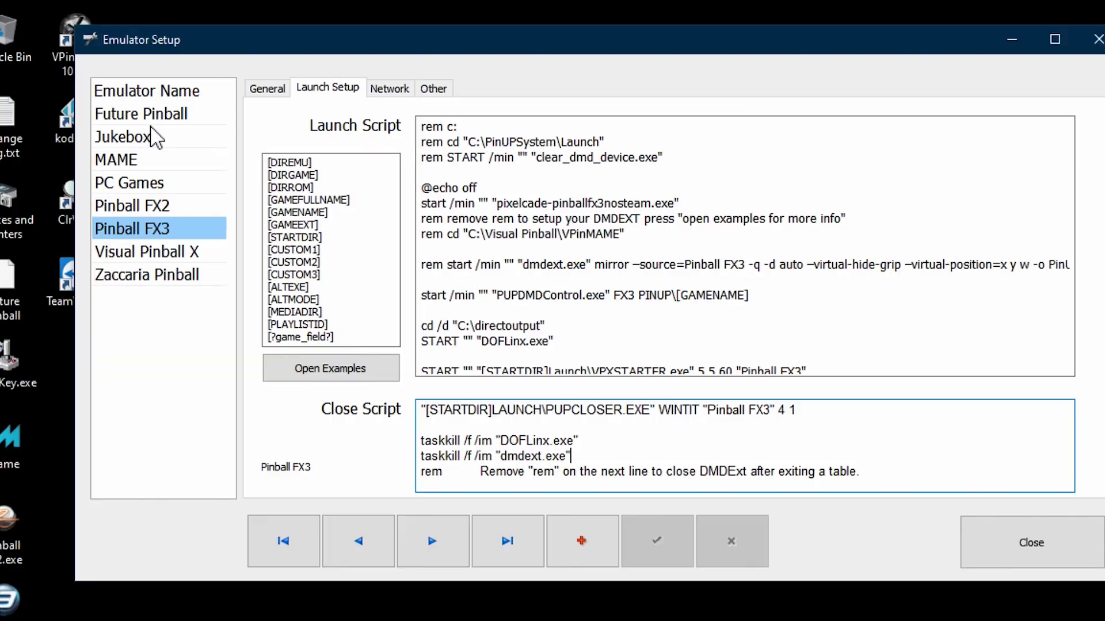
click(168, 118)
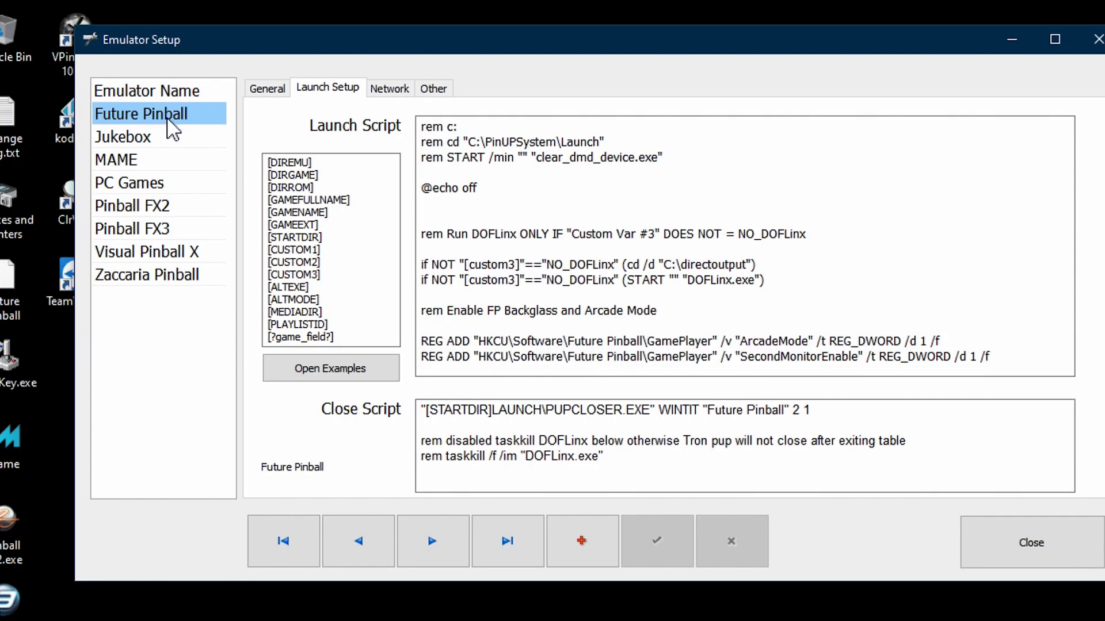
click(436, 213)
right_click(436, 213)
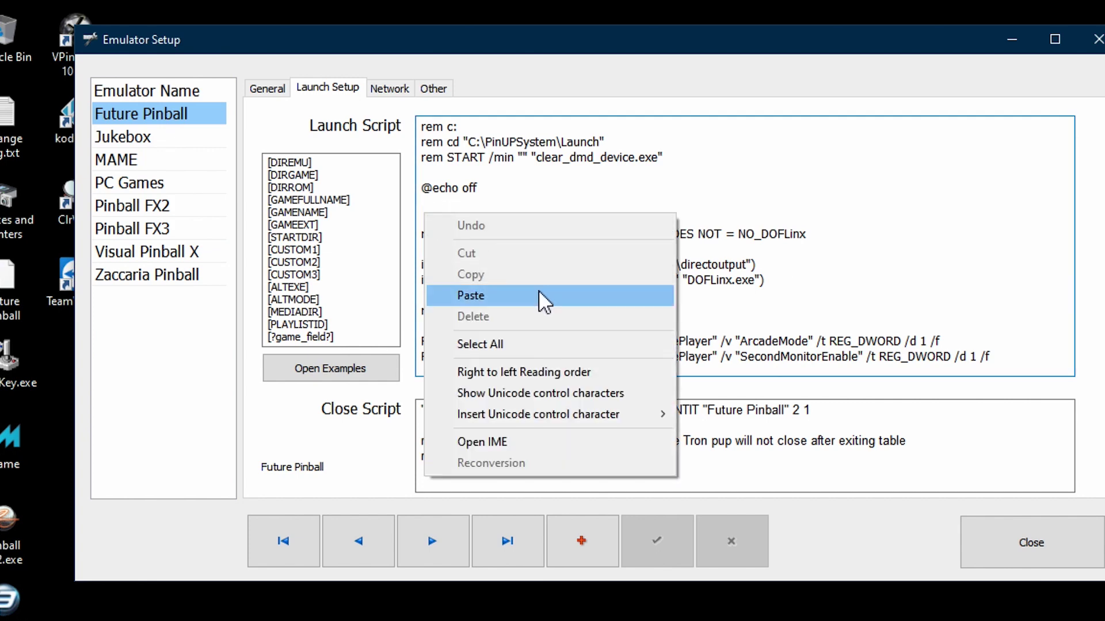
click(543, 296)
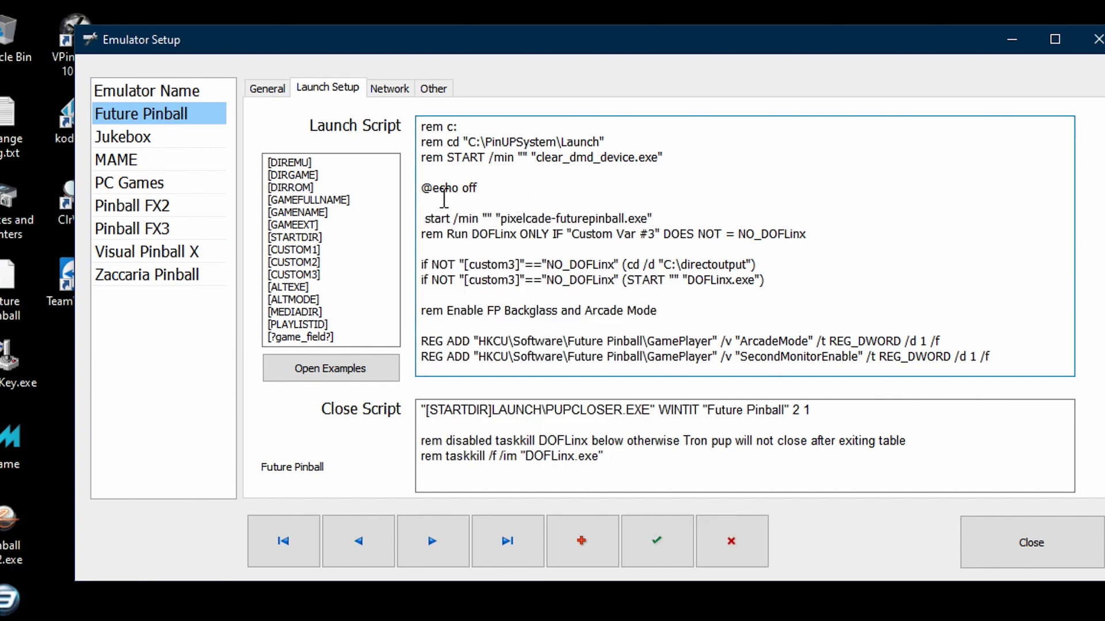
click(426, 219)
key(BackSpace)
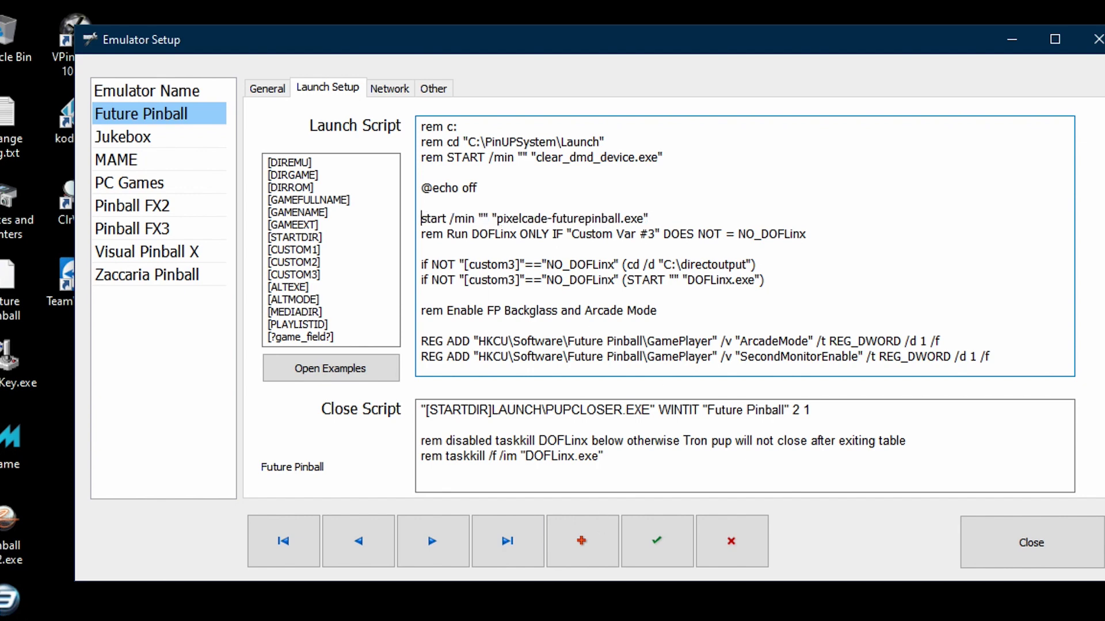
Copy the close script line taskkill /f /im "dmdext.exe" from the Pixelcade guide in the browser for Future Pinball
key(alt+Tab)
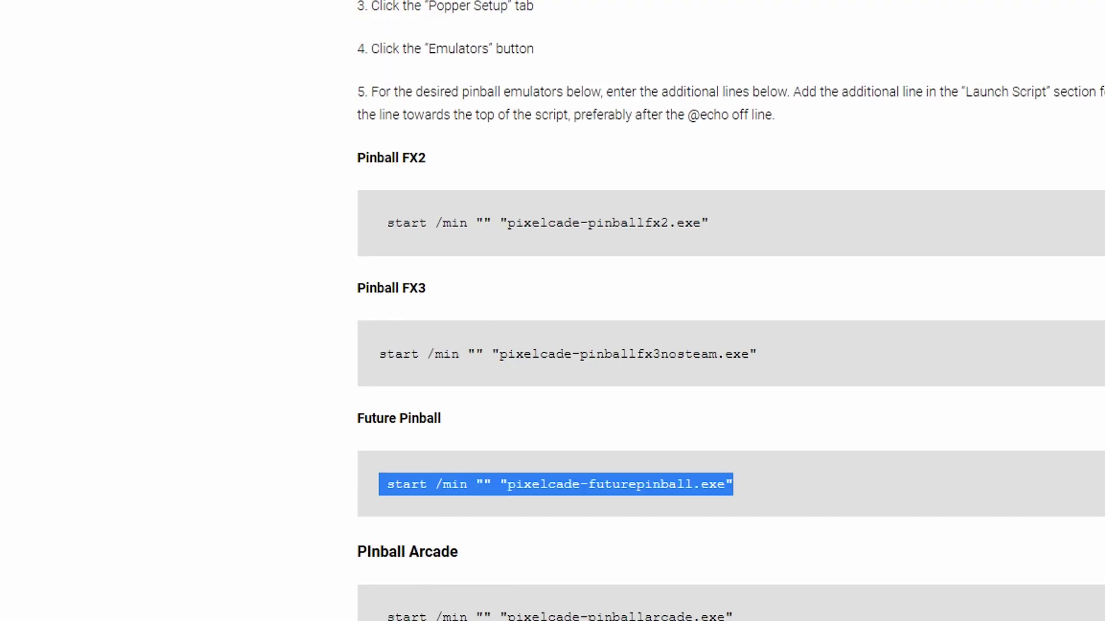
scroll(547, 428, down, 3)
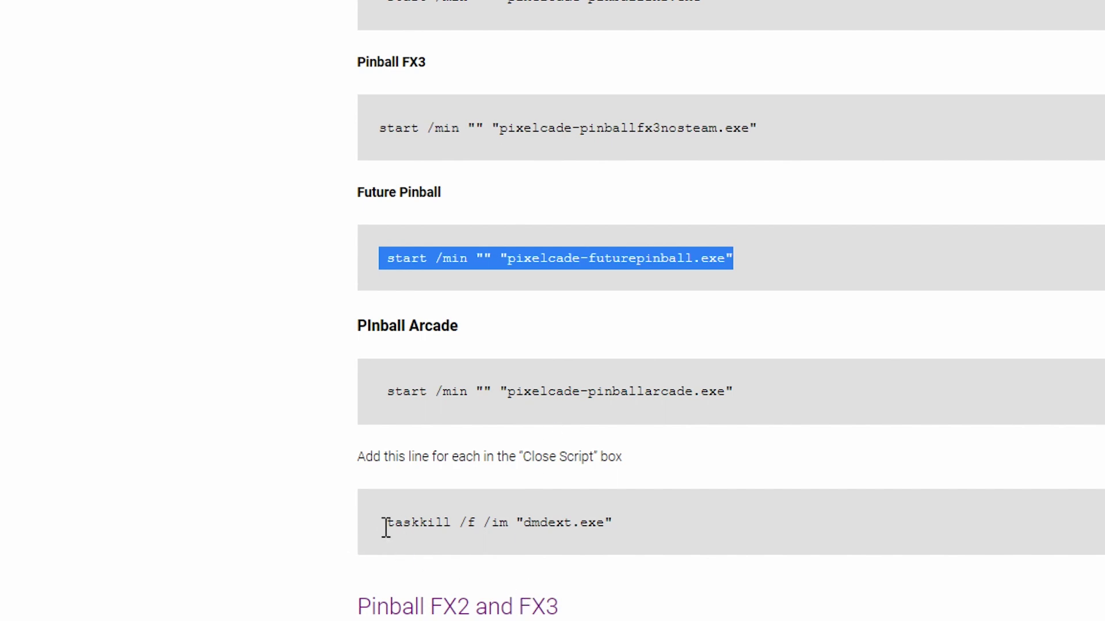
triple_click(427, 523)
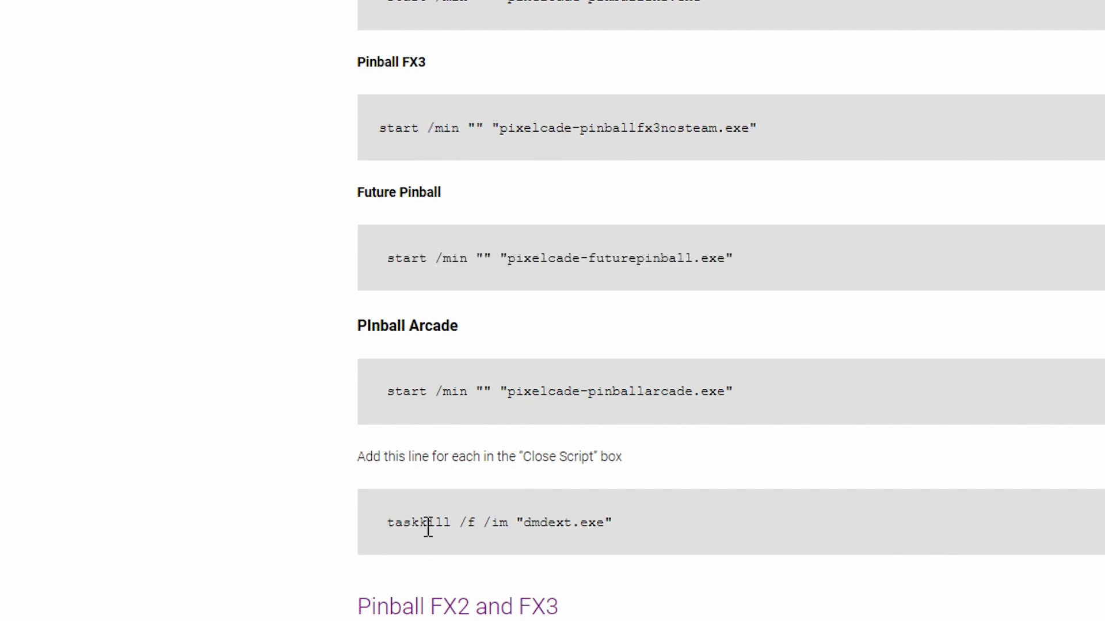
right_click(512, 520)
click(571, 535)
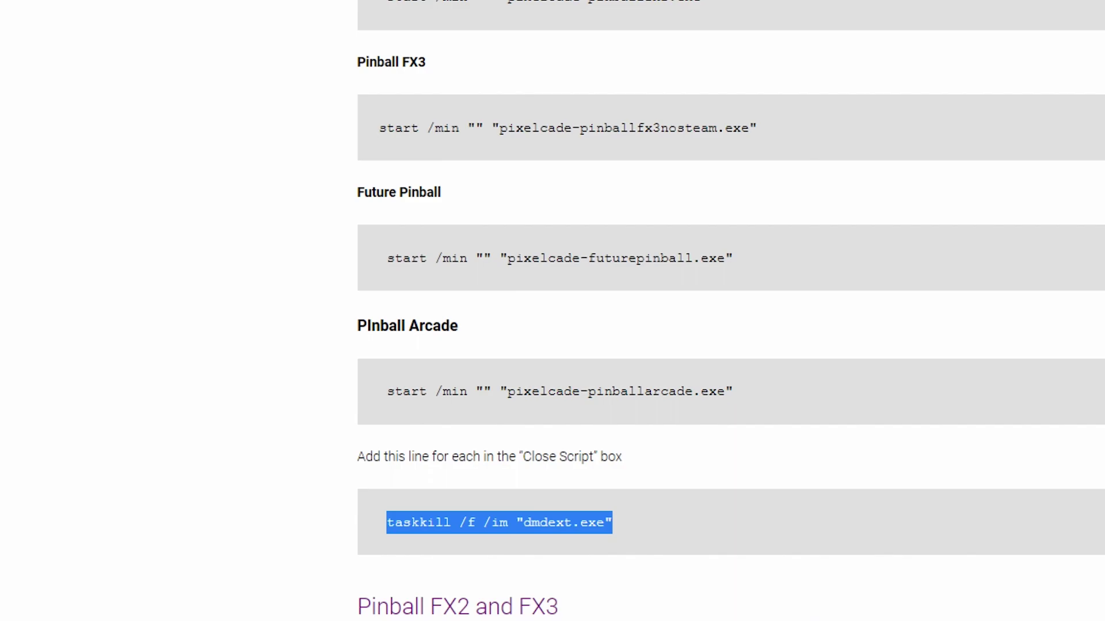
Back in Emulator Setup, paste taskkill /f /im "dmdext.exe" as the last line of the Future Pinball close script and save the changes
key(alt+Tab)
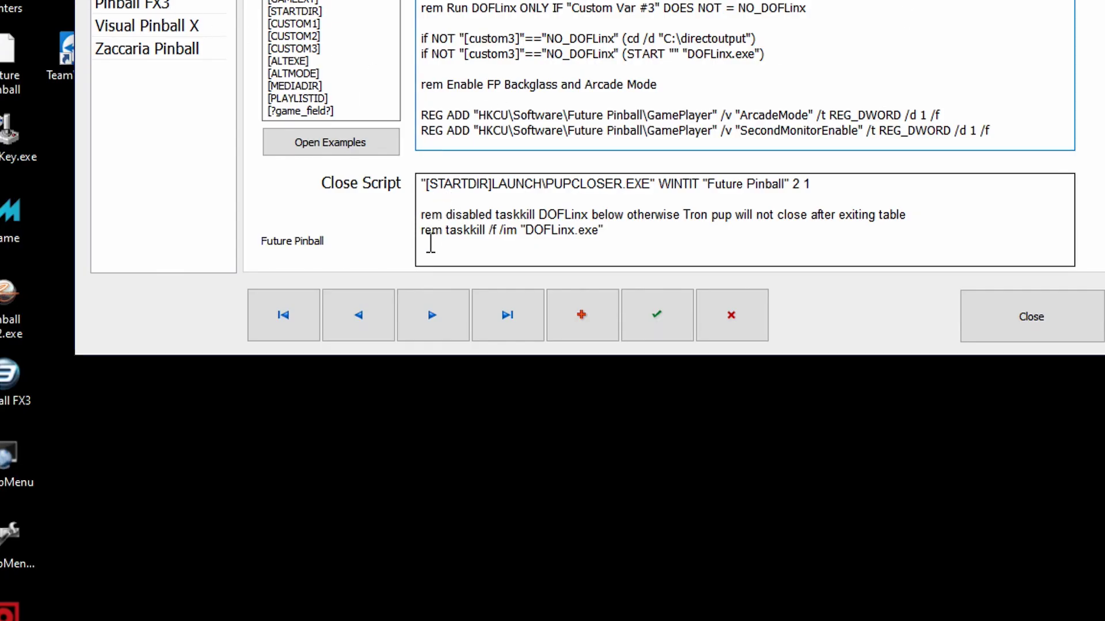
click(431, 242)
right_click(426, 241)
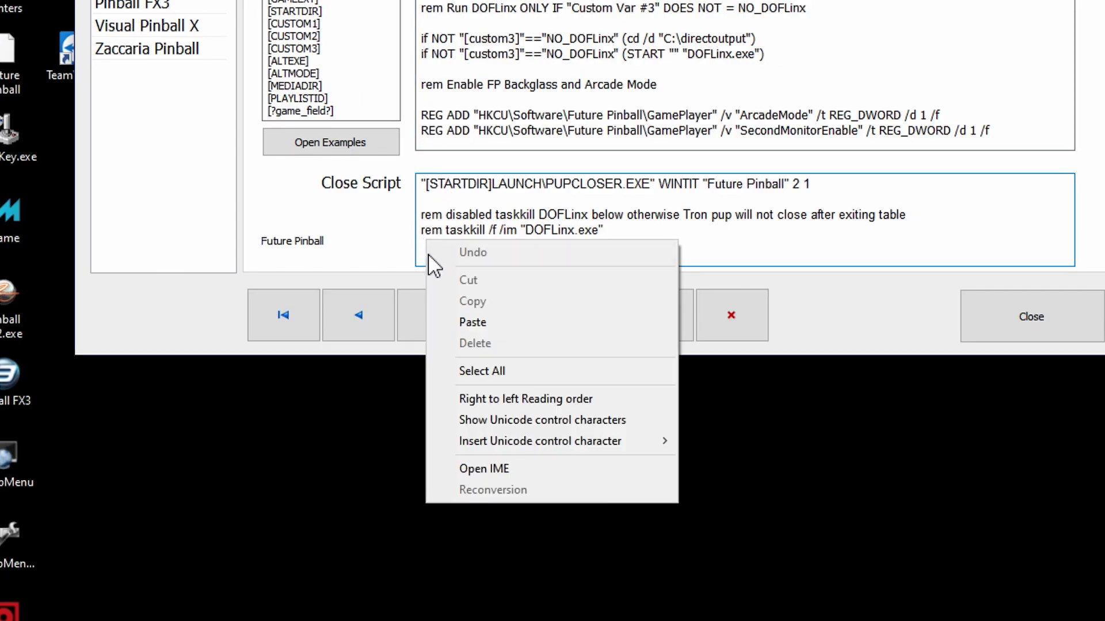
click(426, 247)
right_click(427, 249)
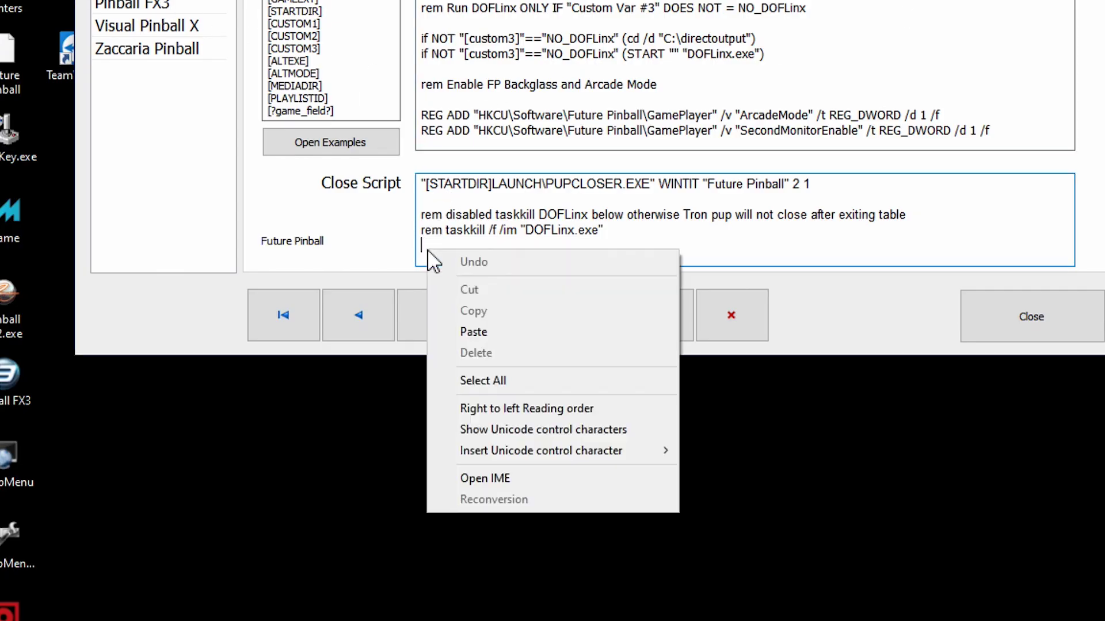
click(489, 329)
click(646, 336)
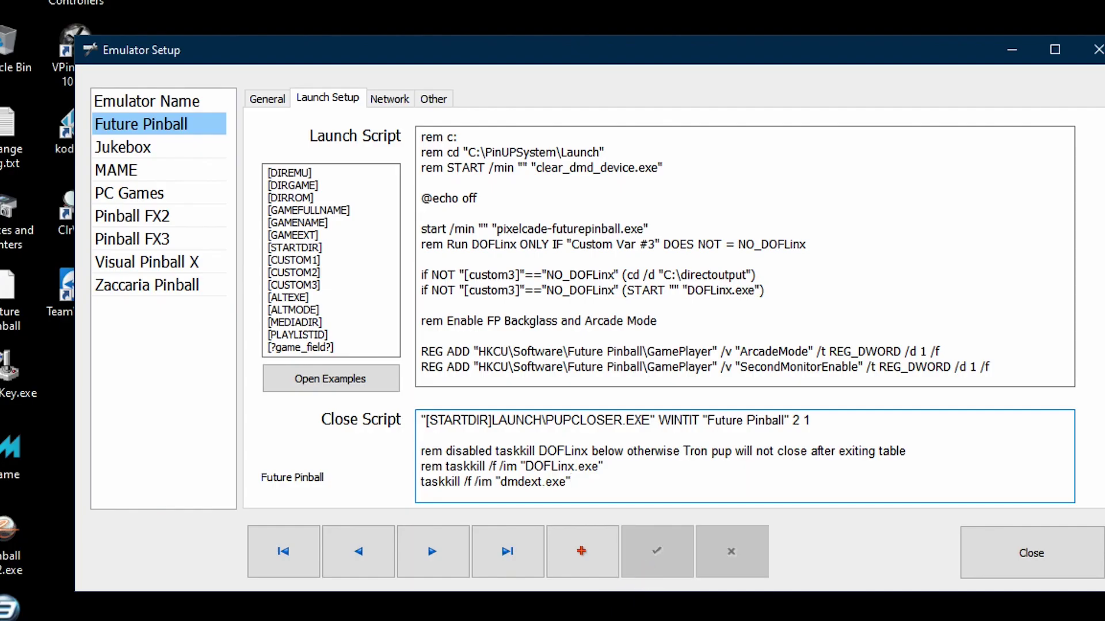
Review the launch and close scripts of Visual Pinball X, Zaccaria Pinball, MAME, Jukebox, Pinball FX2, Pinball FX3 and Future Pinball
click(175, 260)
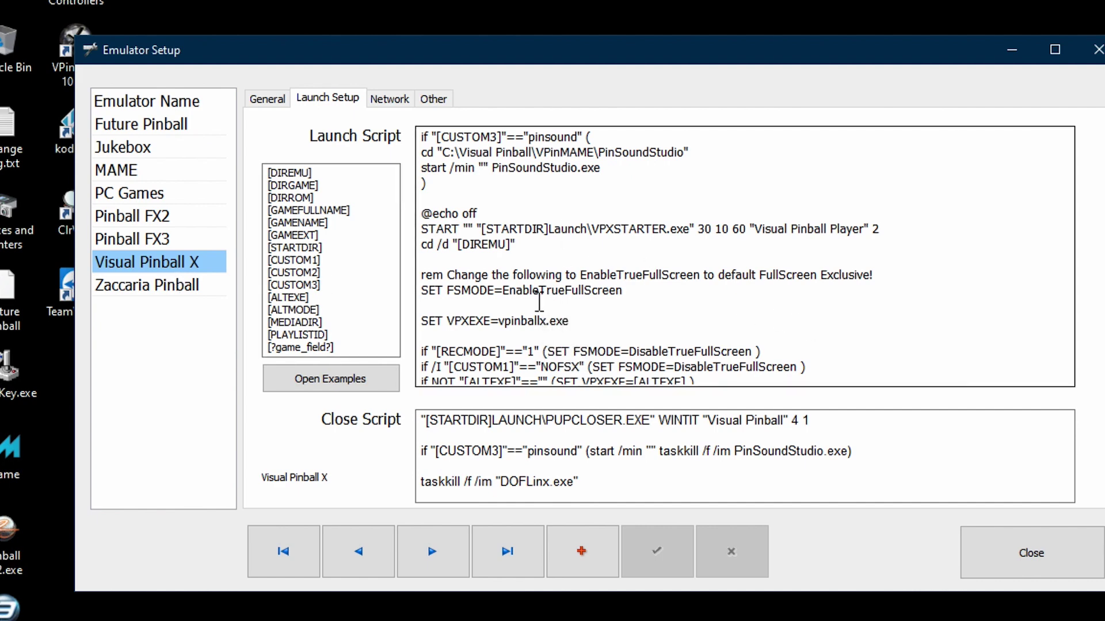
click(156, 298)
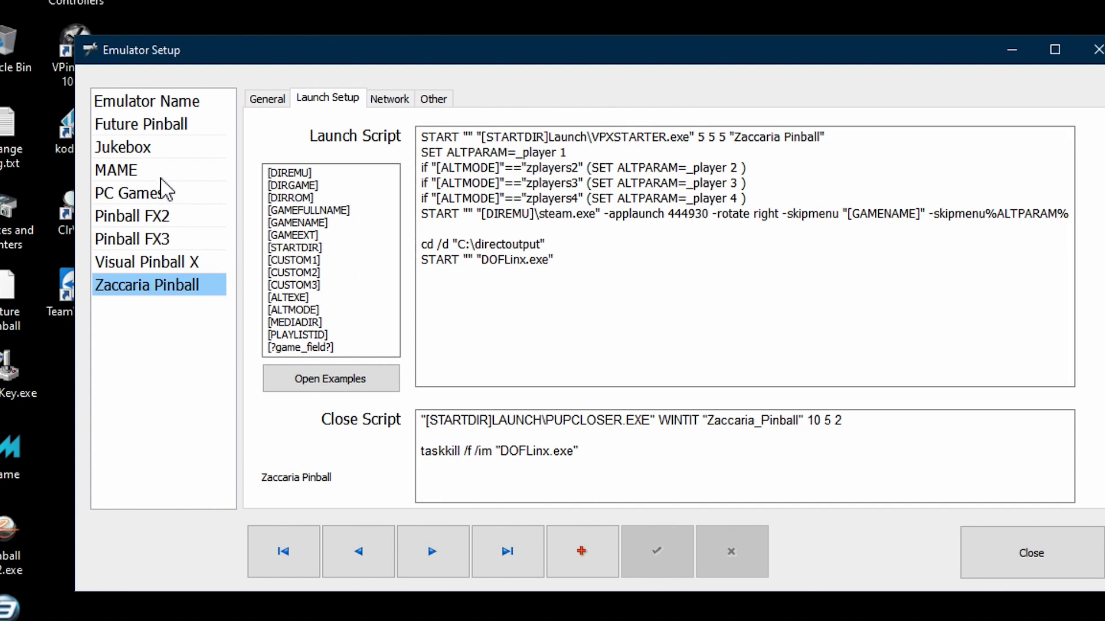
click(159, 173)
click(157, 151)
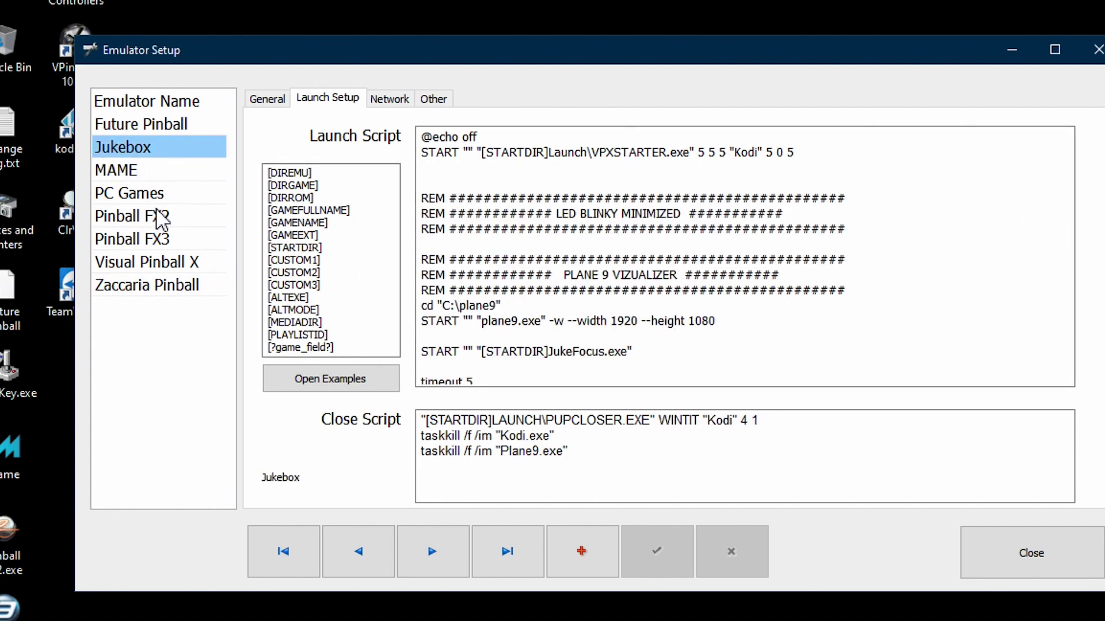
click(163, 216)
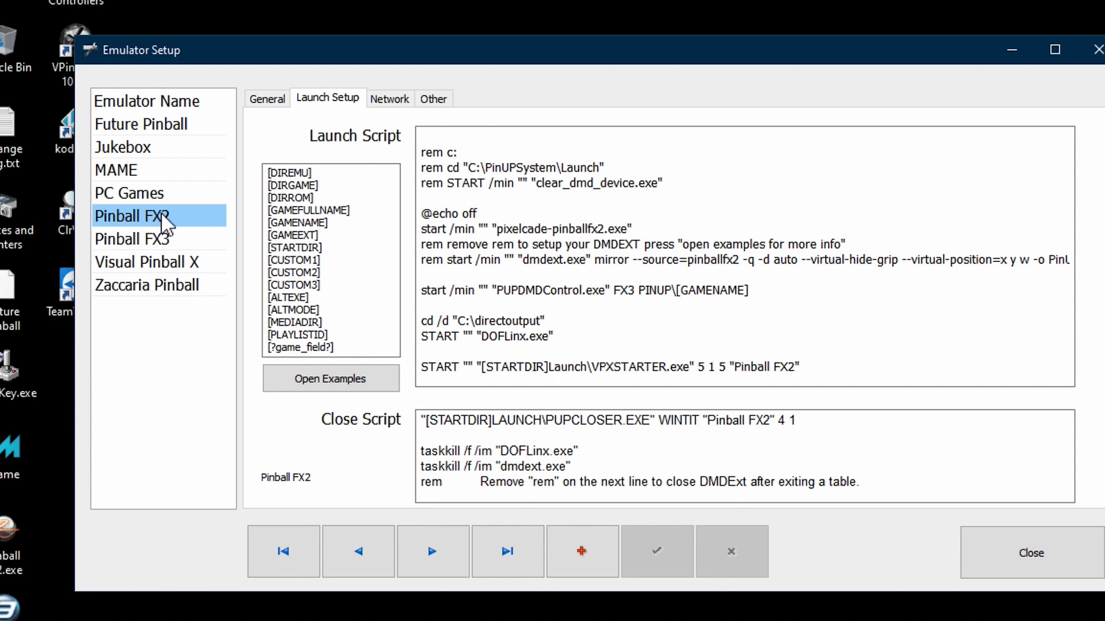
click(168, 240)
click(161, 126)
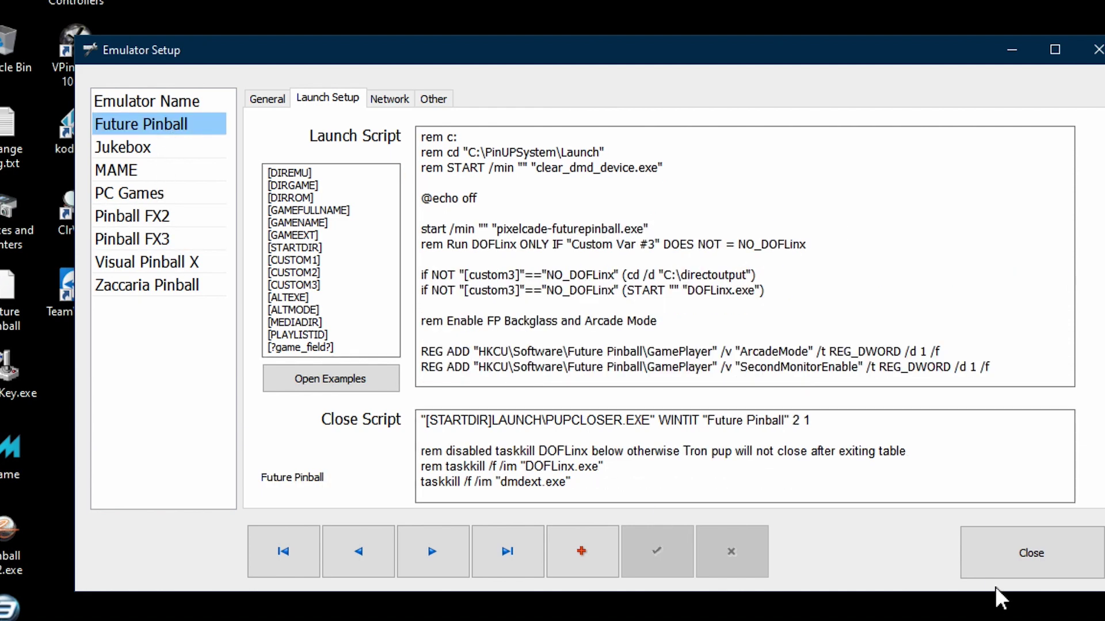
Close Emulator Setup, exit PinUP Popper Setup and launch PinUpMenu from the desktop
click(1025, 565)
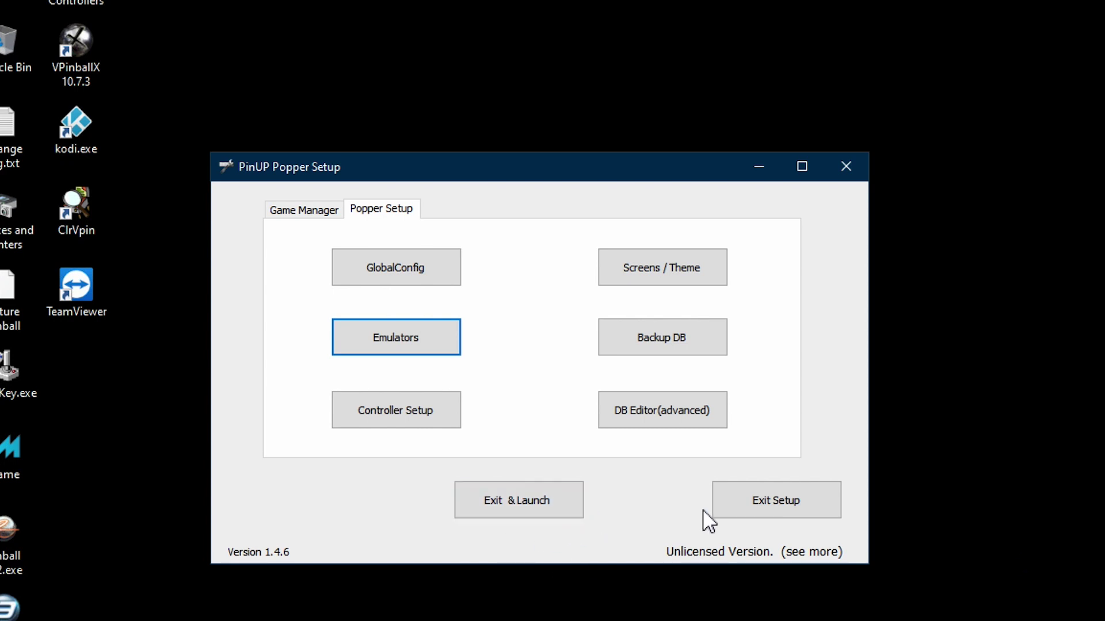
click(791, 500)
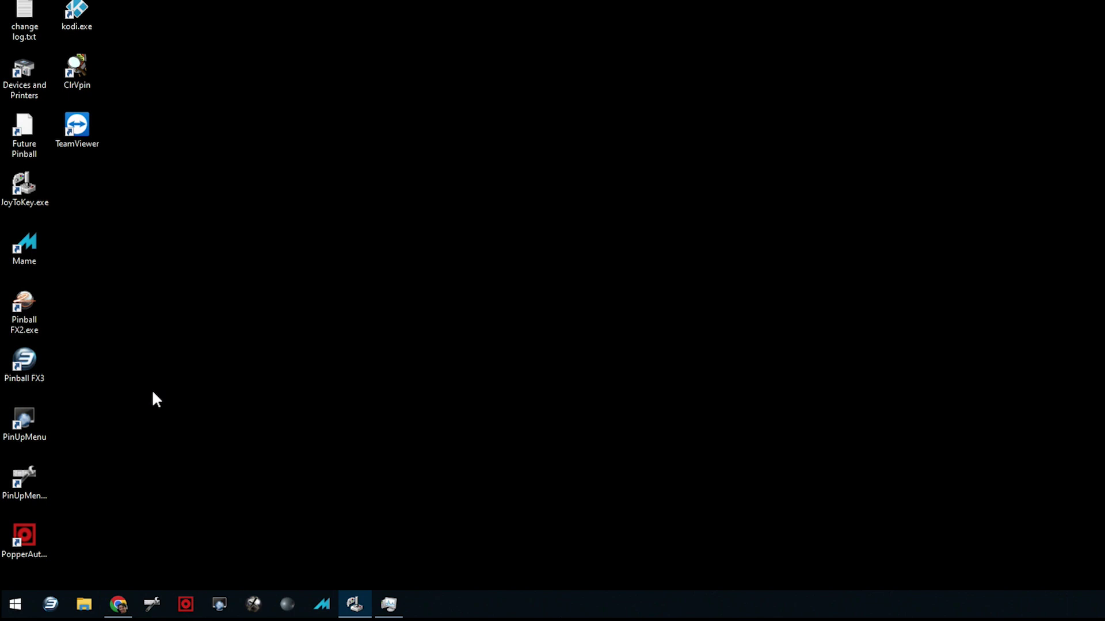
click(25, 423)
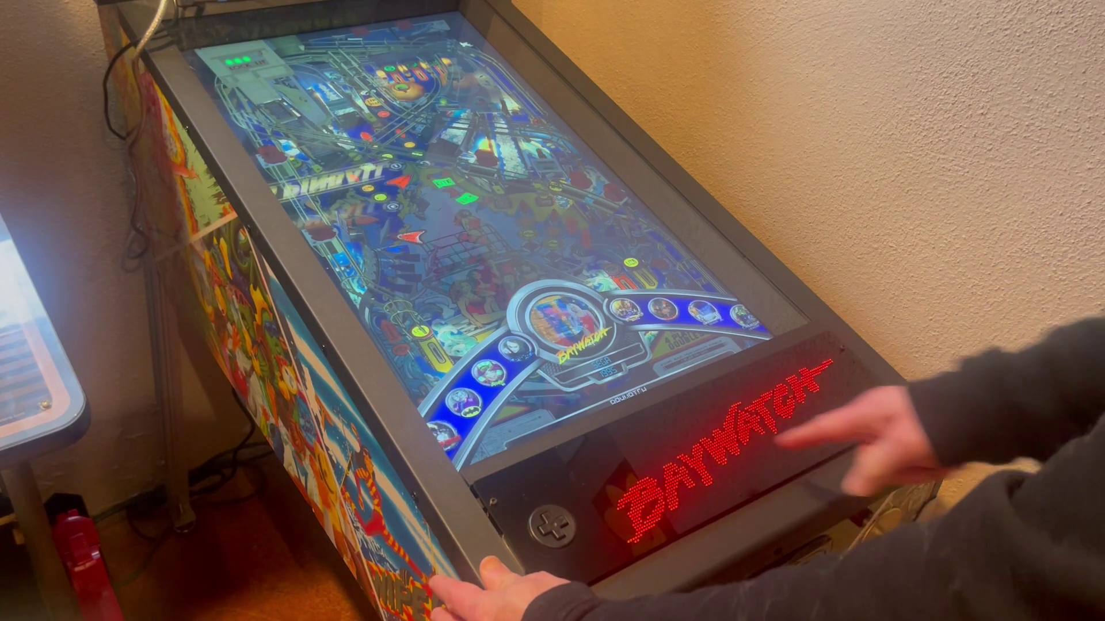
key(shift)
key(shift)
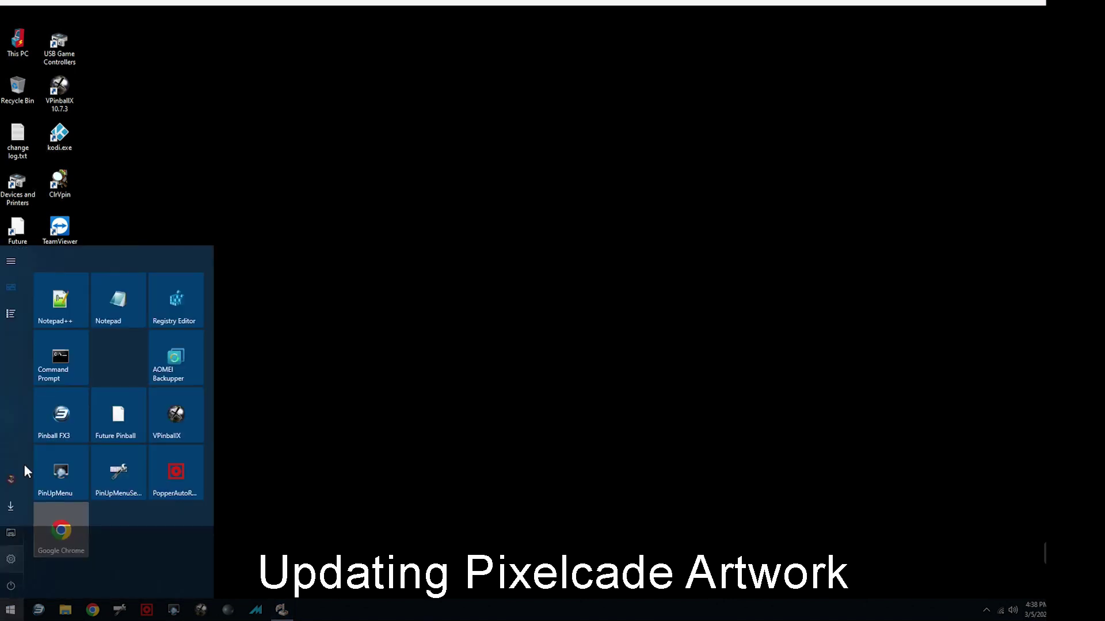
Start the Pixelcade PinUp Popper Setup Wizard and Artwork Updater from the Pixelcade DMD Pinball program folder
click(18, 314)
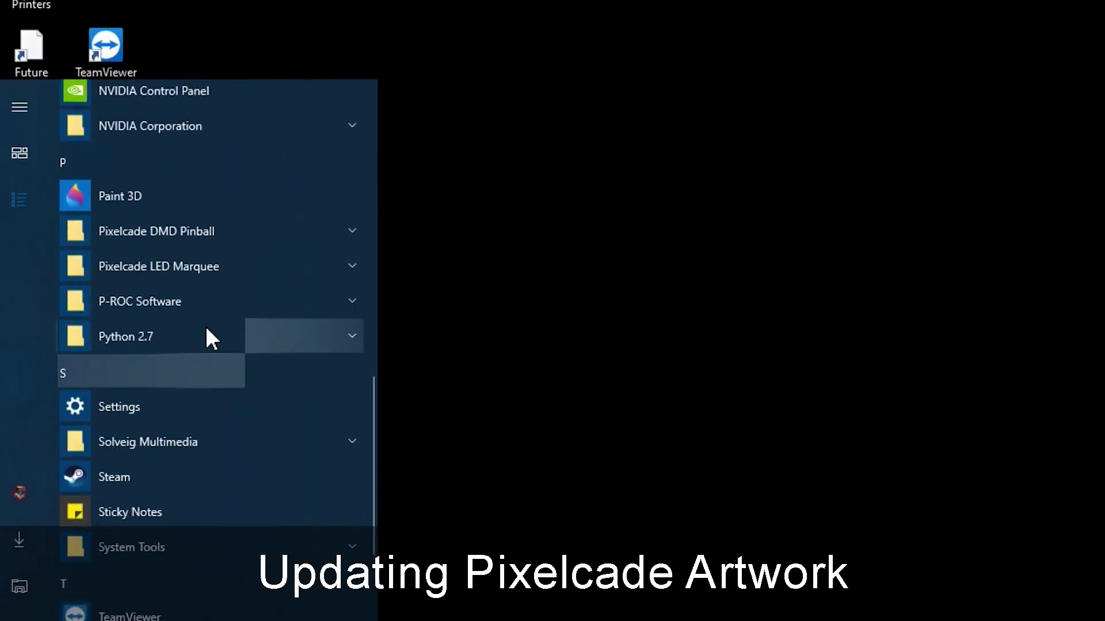
click(187, 237)
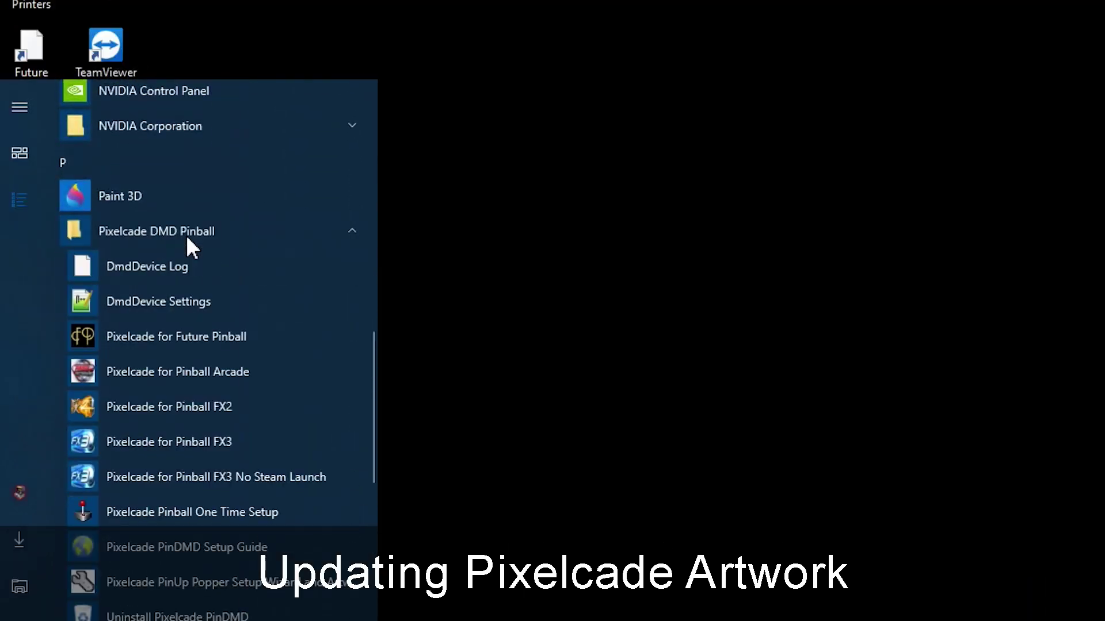
scroll(233, 408, down, 3)
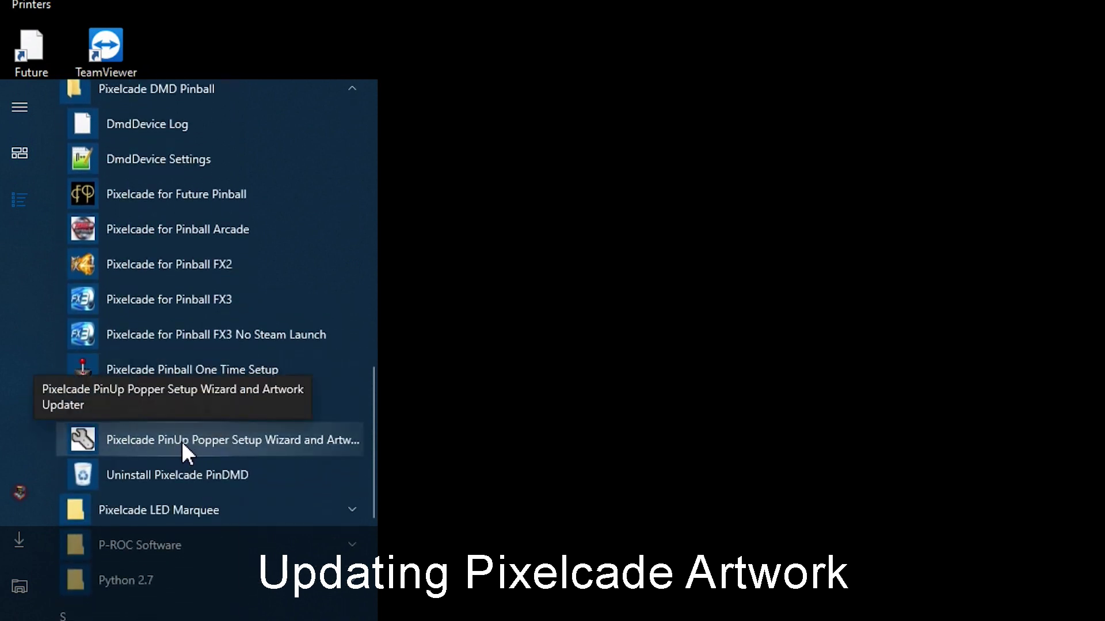
click(285, 440)
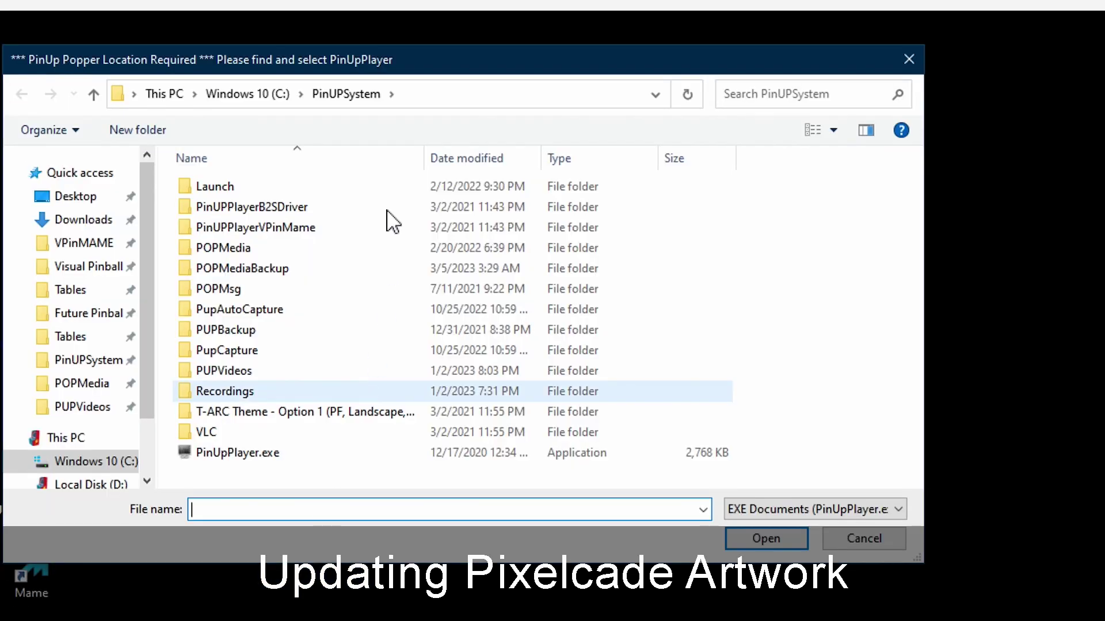
Choose PinUpPlayer.exe in C:\PinUPSystem as the PinUp Popper location, acknowledge the PUPMenuScriptSysOptions.txt message and bring the Additional Manual Setup message forward
click(284, 455)
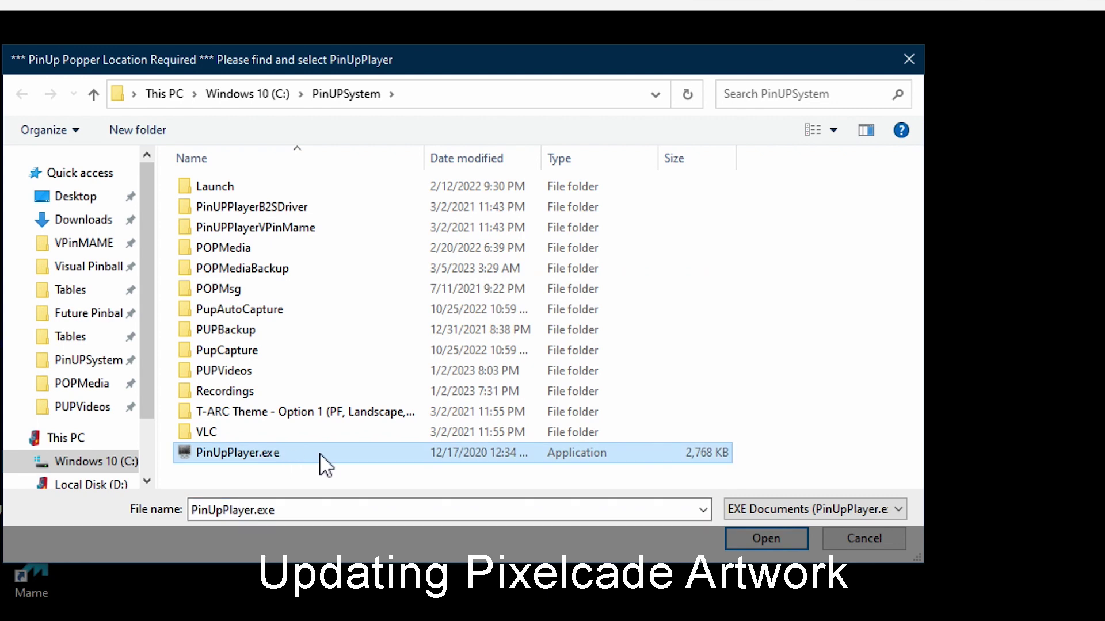
click(759, 539)
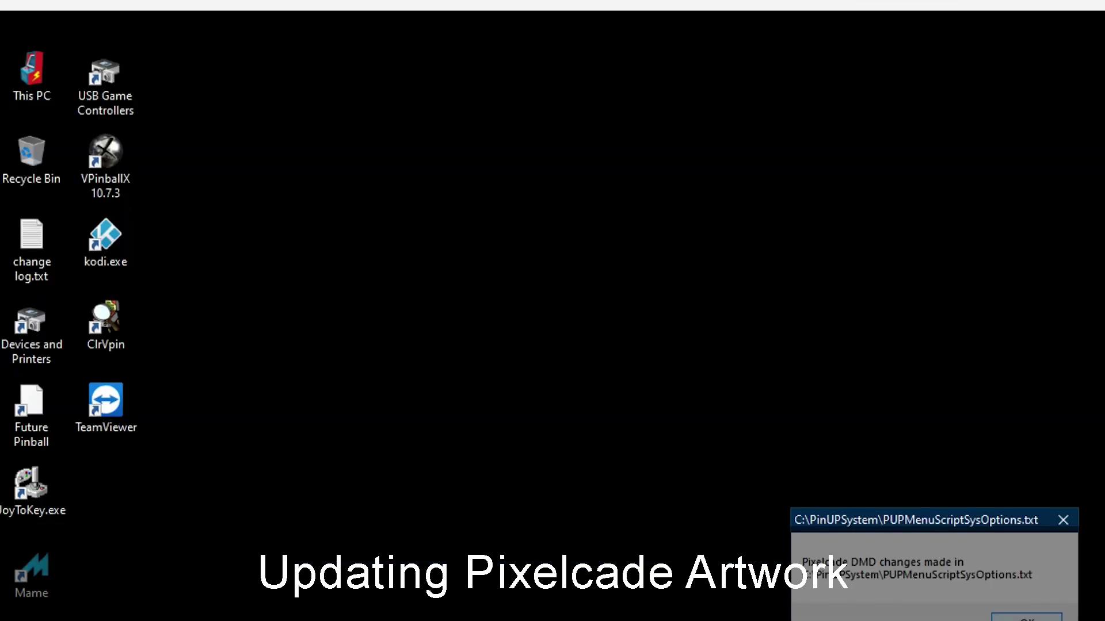
key(Return)
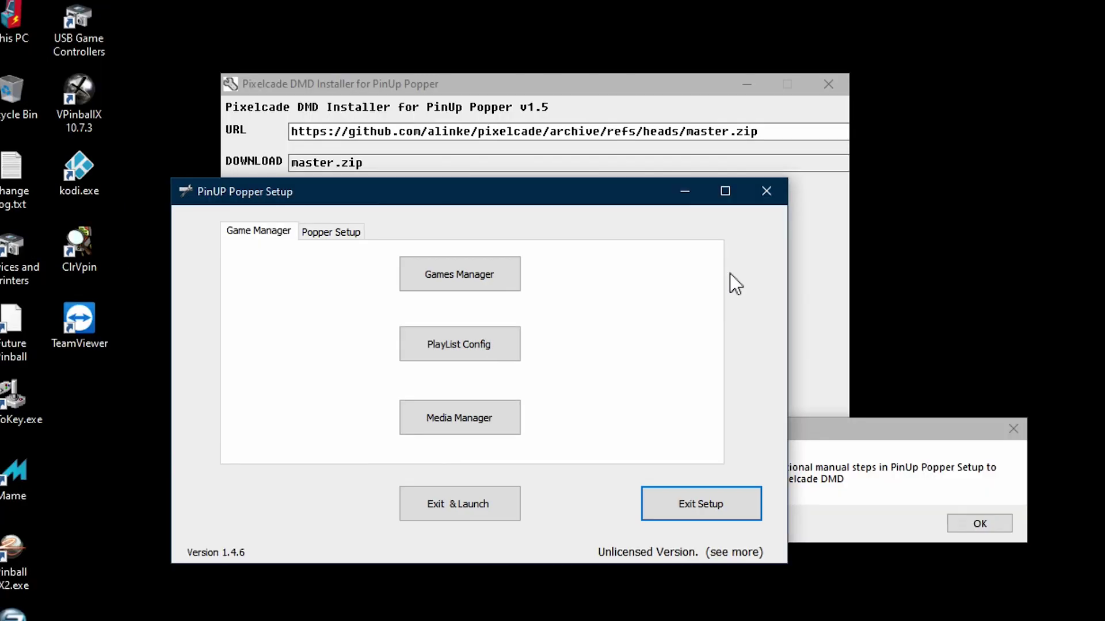
click(889, 450)
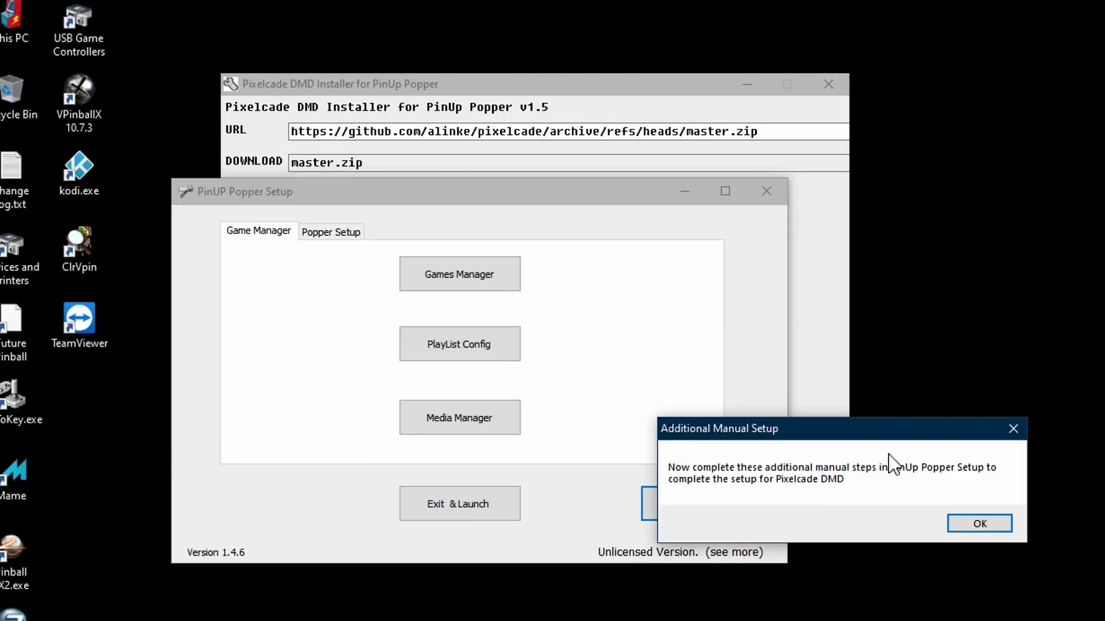
Acknowledge the Additional Manual Setup message and exit PinUP Popper Setup
click(980, 523)
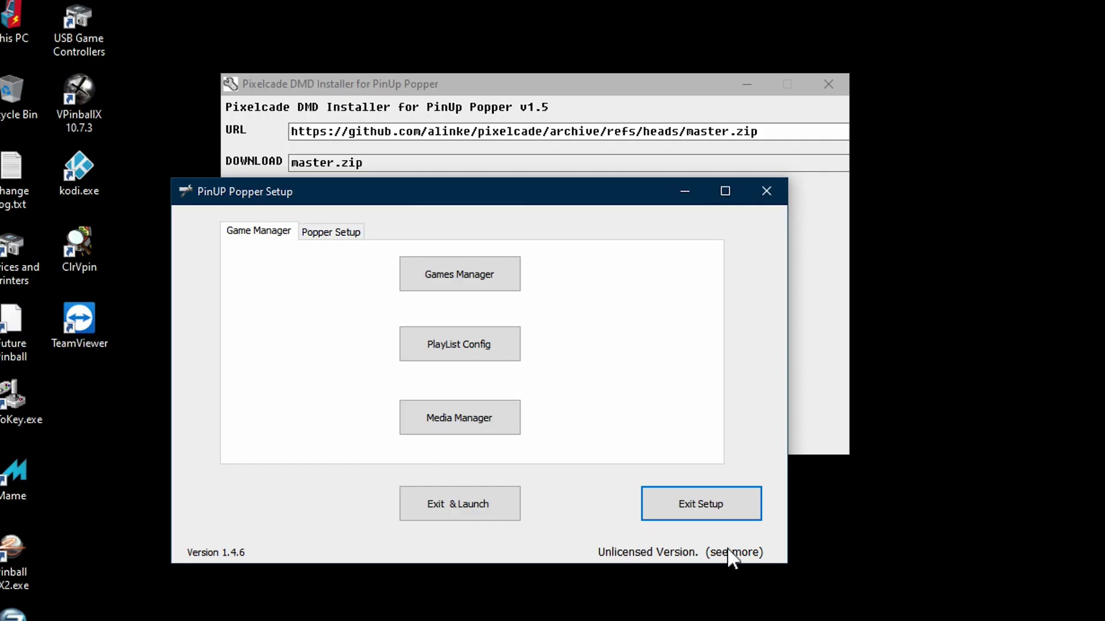
click(694, 506)
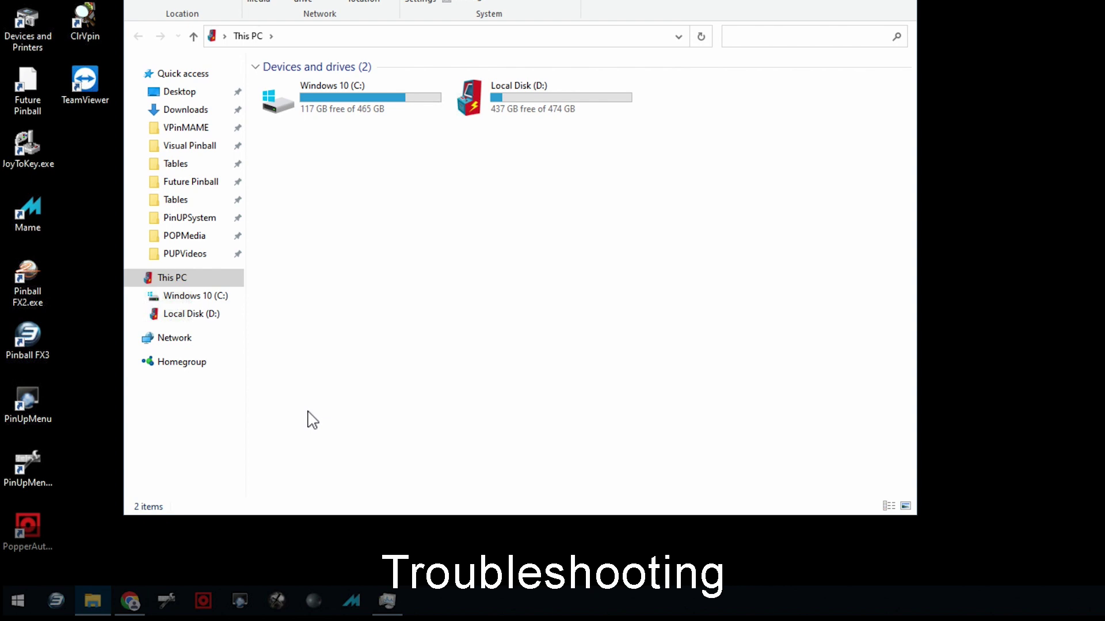
In File Explorer, go to the VPinMAME folder inside Visual Pinball on the Windows 10 (C:) drive
click(220, 302)
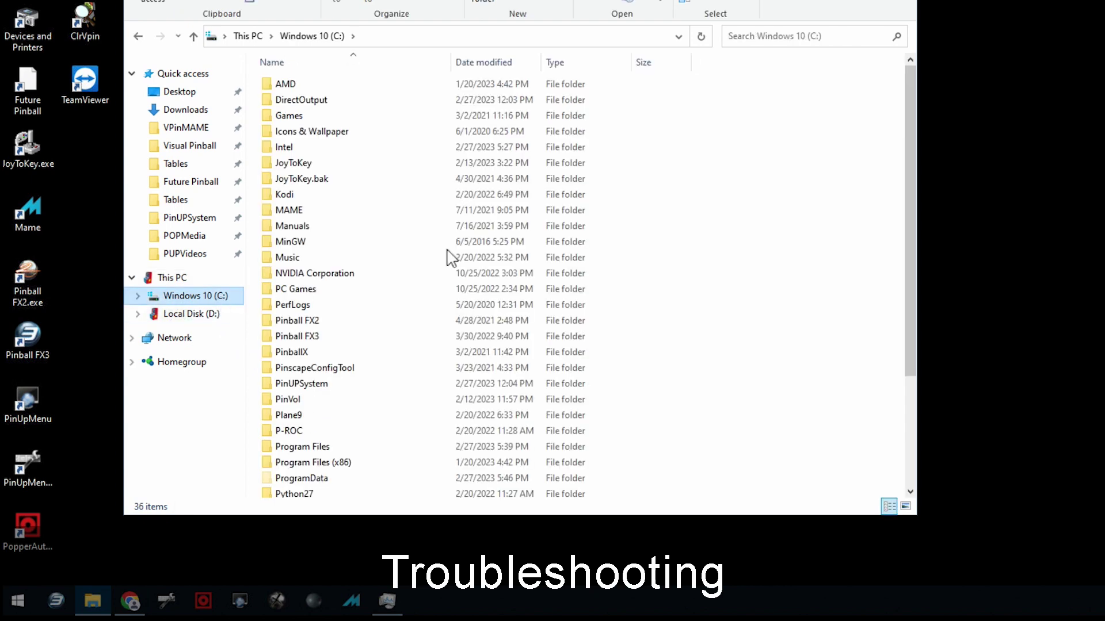
scroll(912, 239, down, 2)
scroll(912, 239, down, 1)
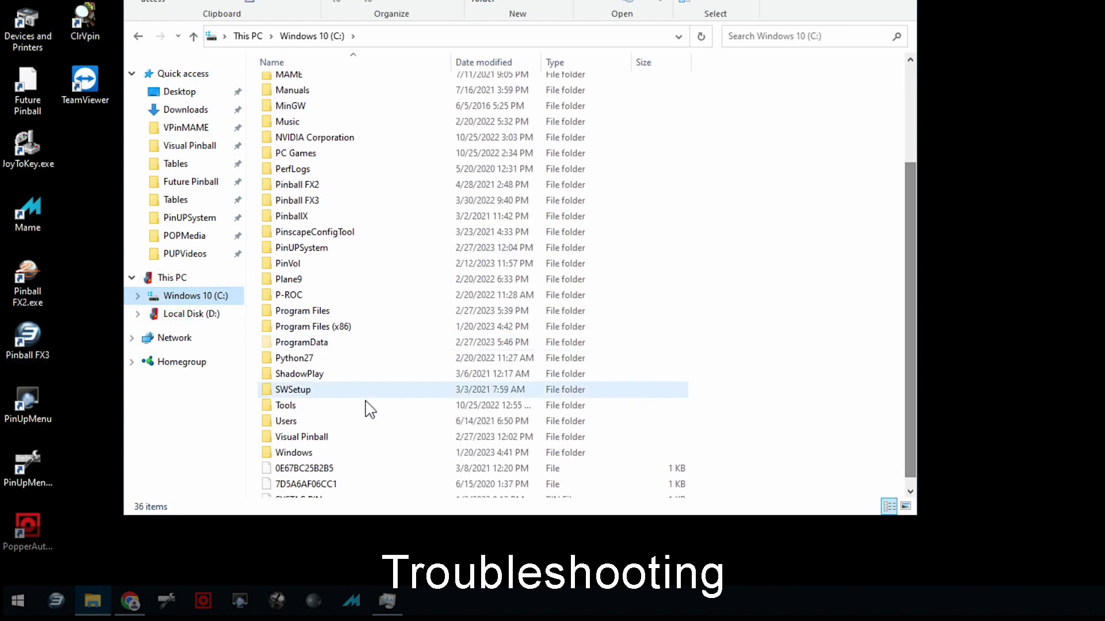
double_click(324, 440)
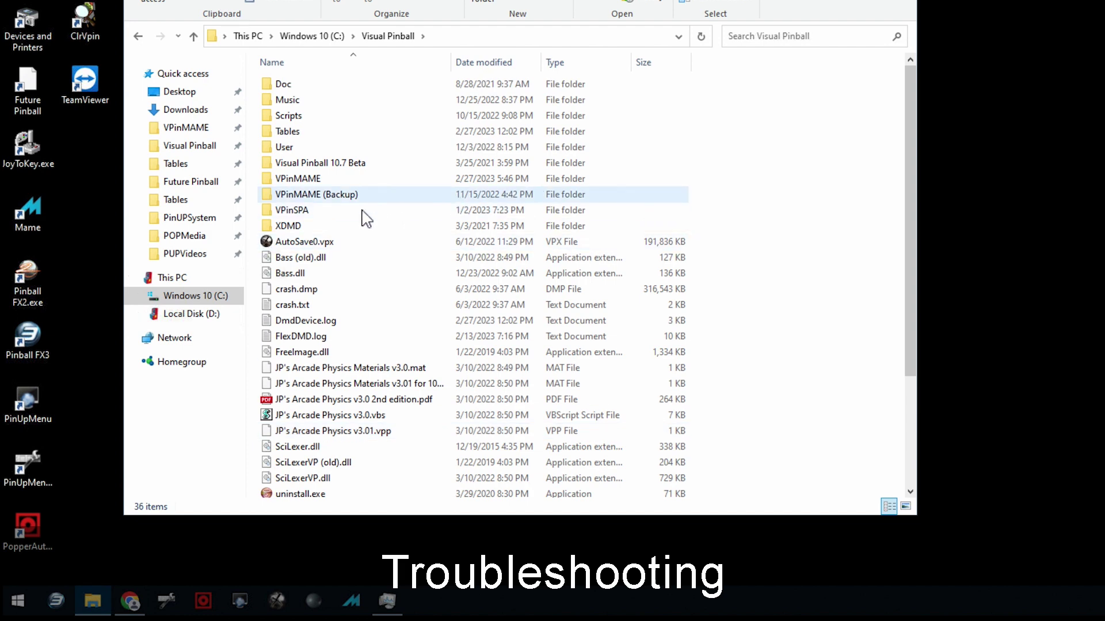
double_click(329, 180)
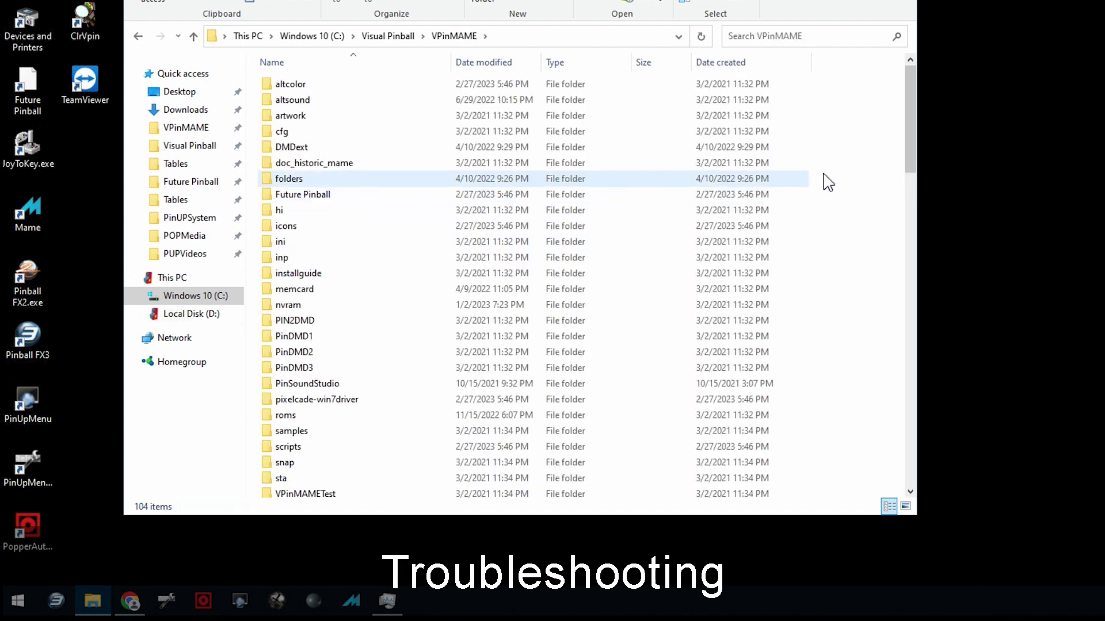
Find DmdDevice.ini in the VPinMAME folder and open it for editing with Notepad++
scroll(906, 137, down, 2)
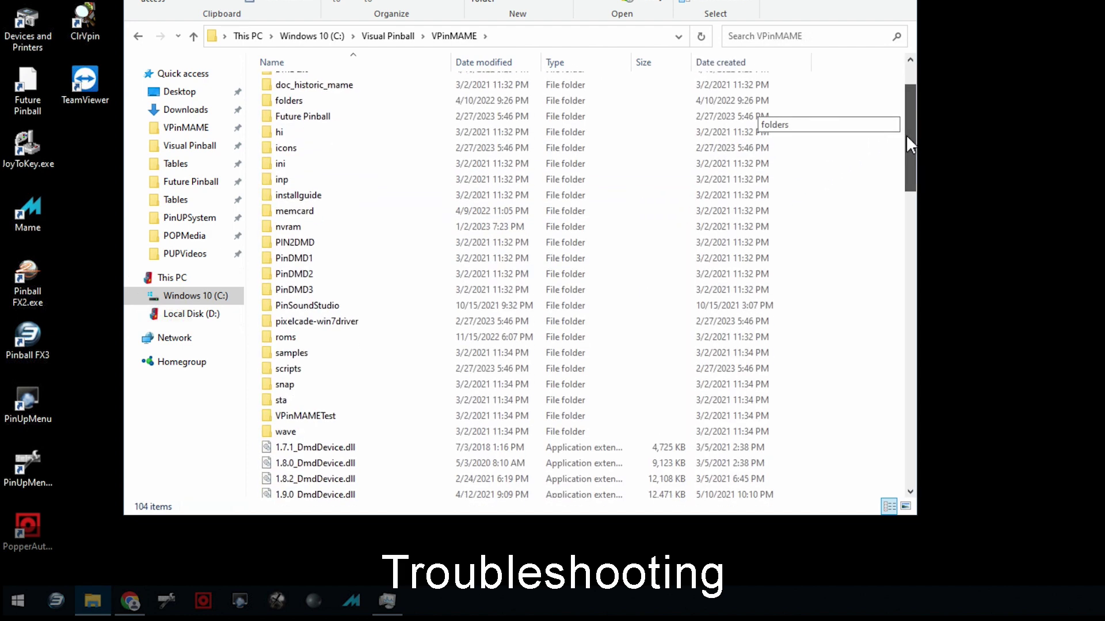
drag(907, 137, 895, 246)
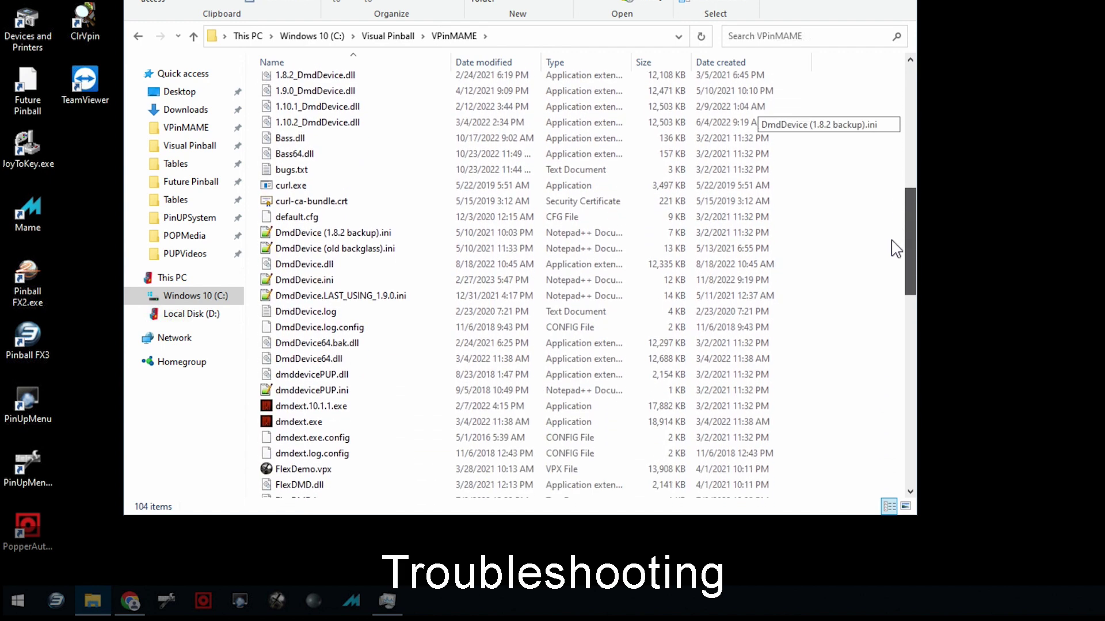
click(305, 285)
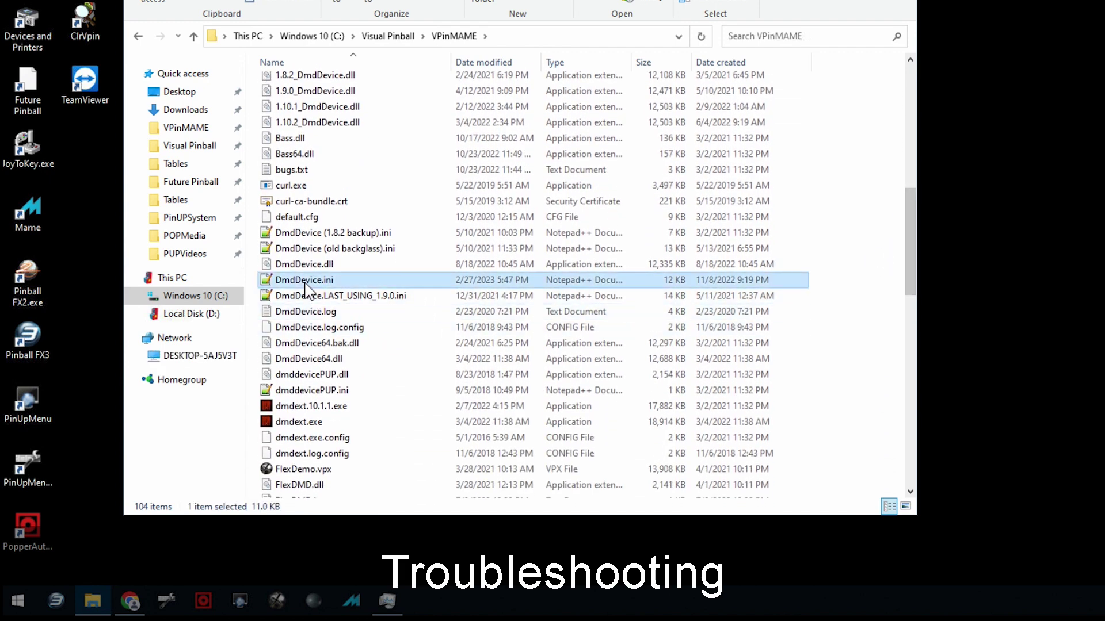
right_click(304, 285)
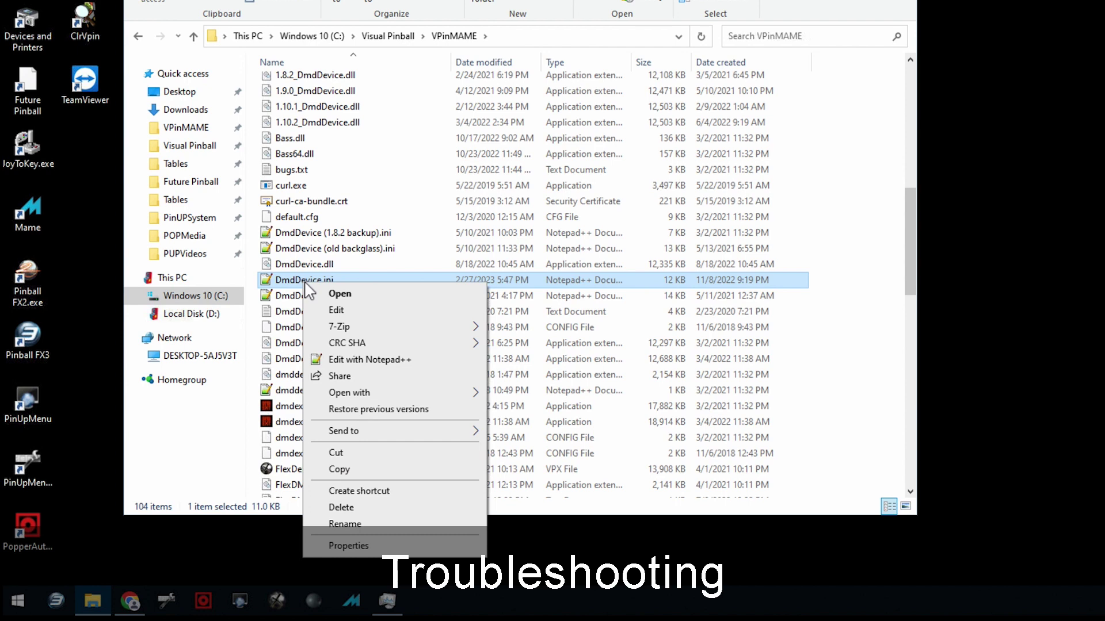
click(344, 359)
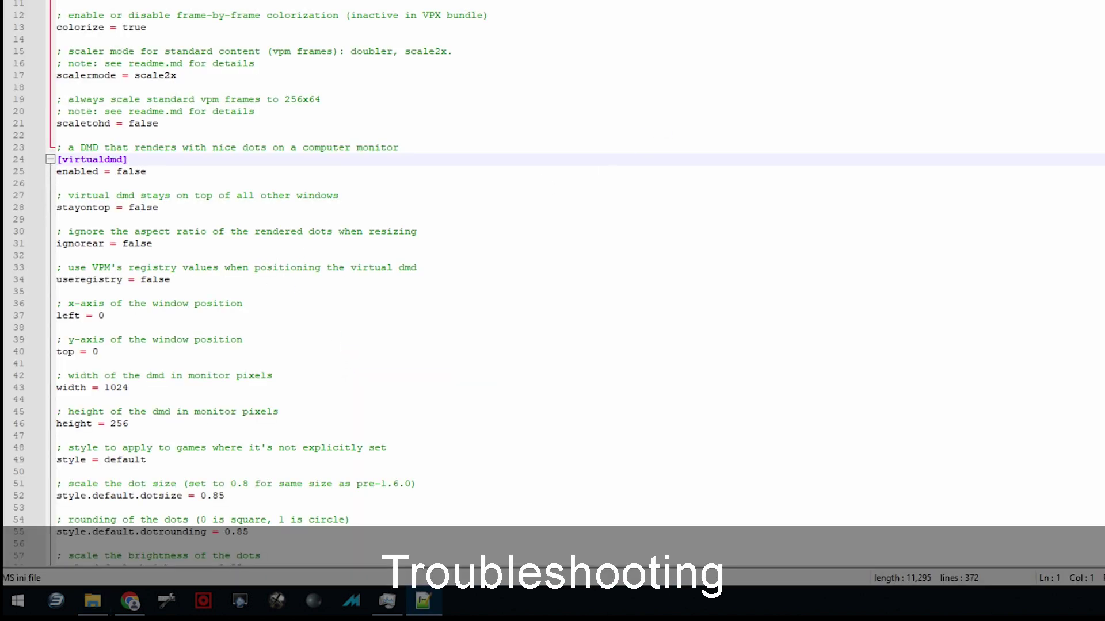
Examine the enabled and port settings in the [pixelcade] section of DmdDevice.ini
scroll(553, 280, down, 6)
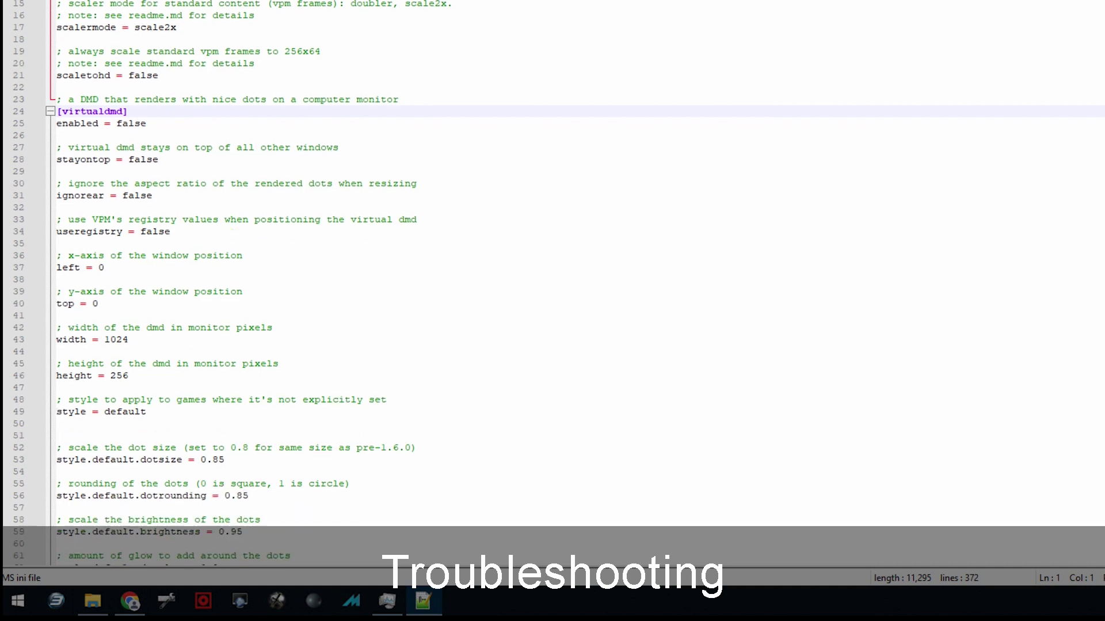
scroll(552, 280, down, 20)
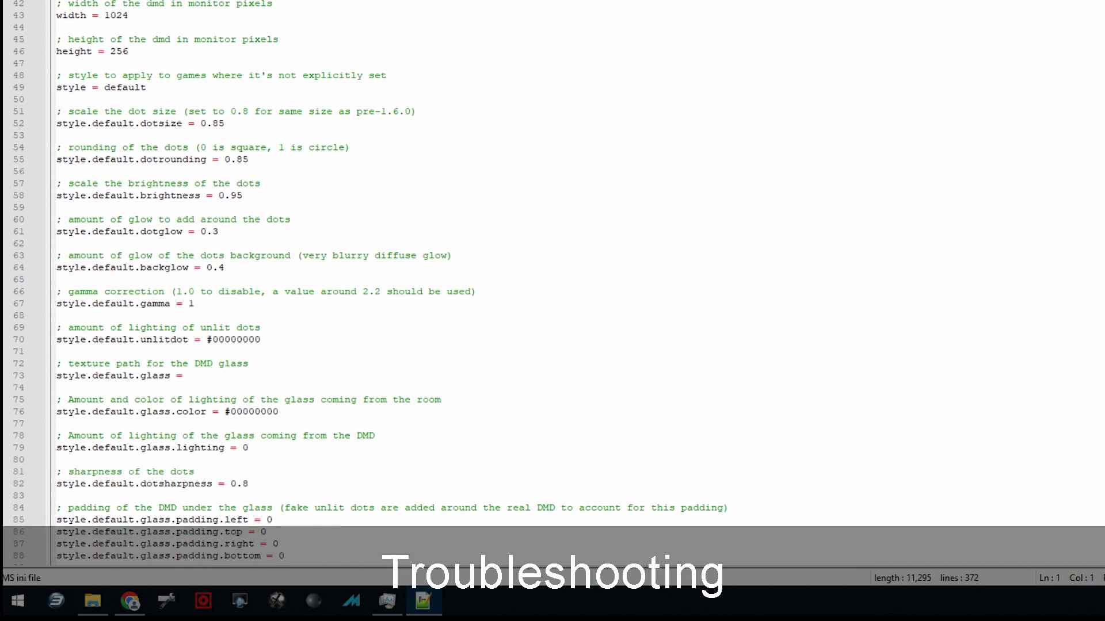
scroll(553, 280, down, 20)
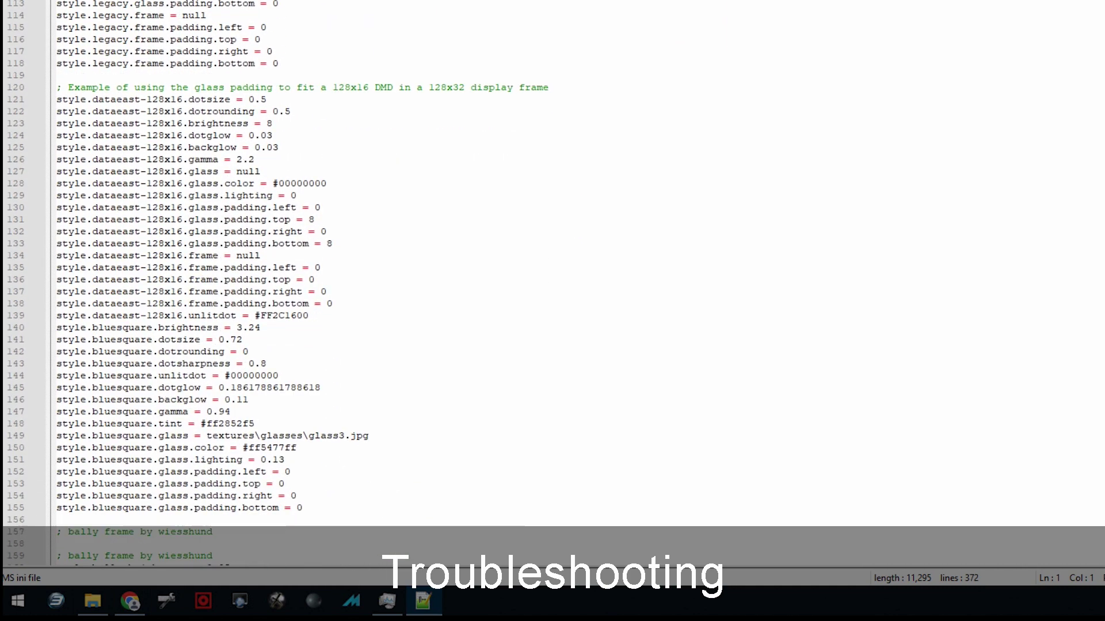
scroll(552, 280, down, 7)
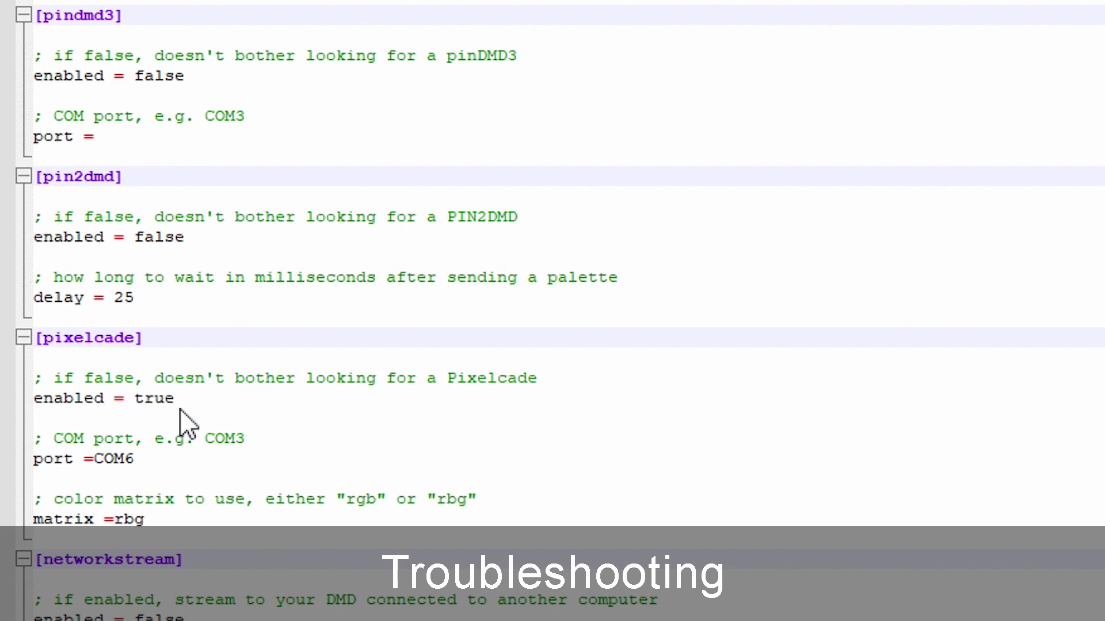
click(190, 404)
click(161, 462)
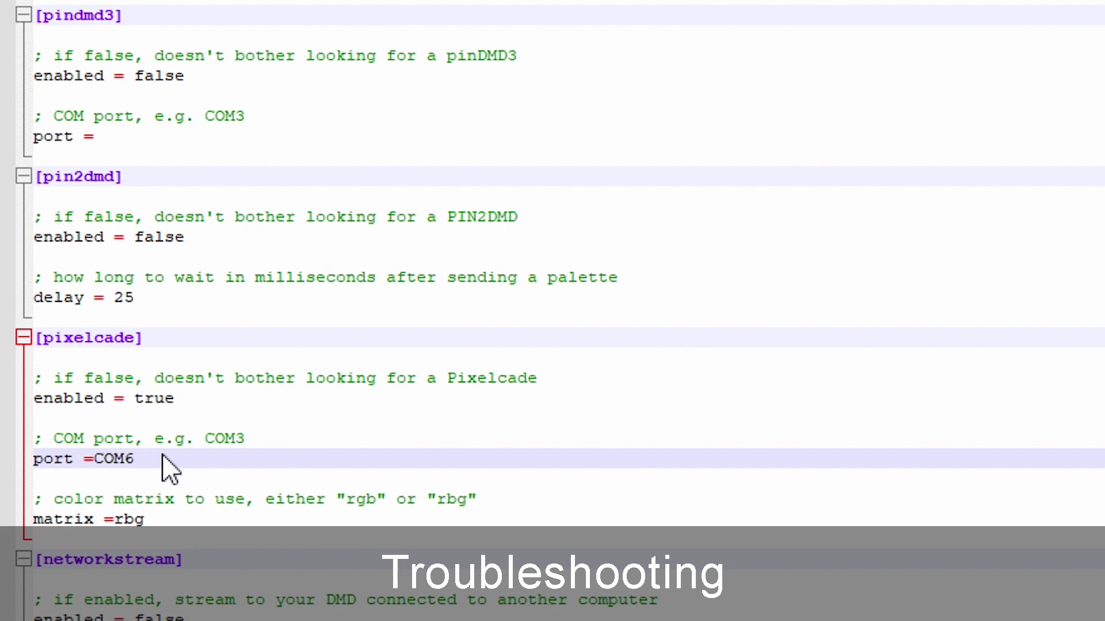
click(217, 358)
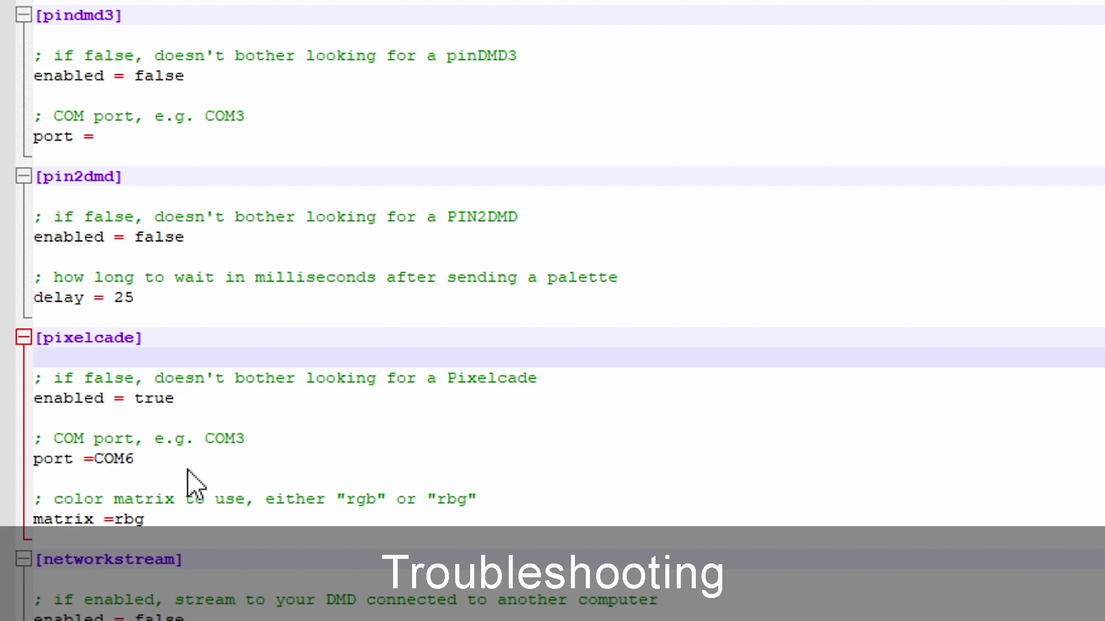
click(140, 463)
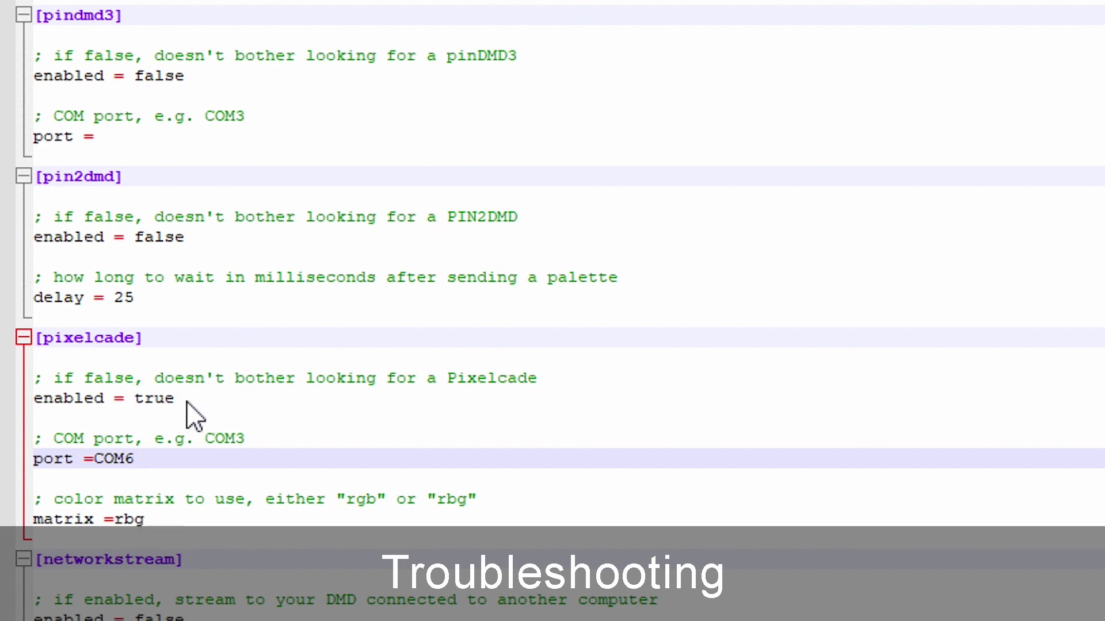
drag(180, 402, 19, 406)
drag(144, 460, 44, 461)
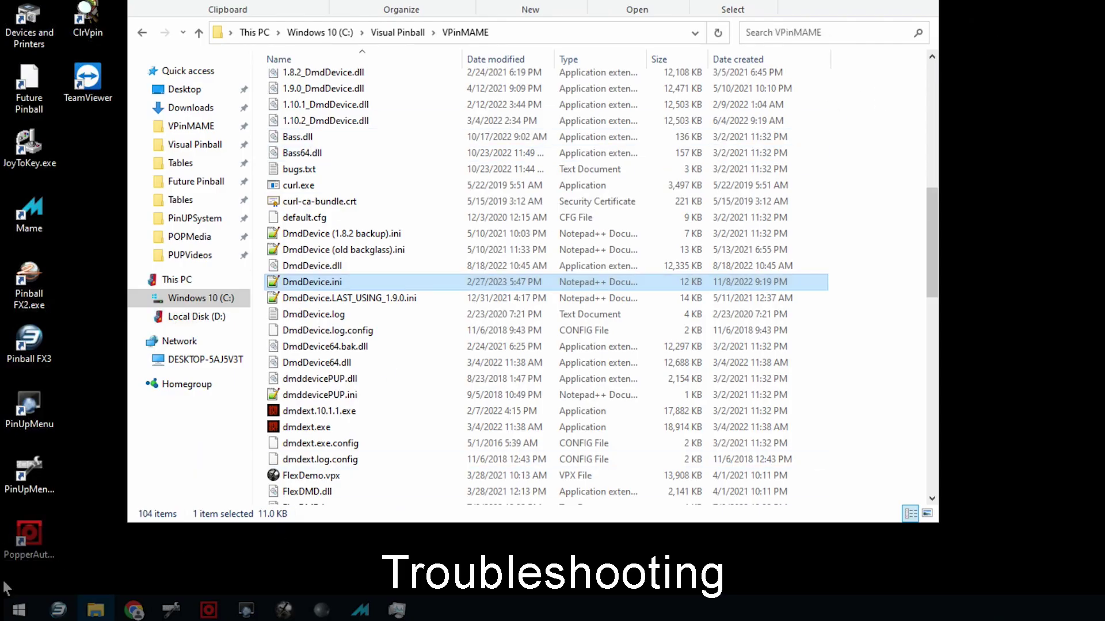
Search Windows for cmd and open the Command Prompt
click(17, 611)
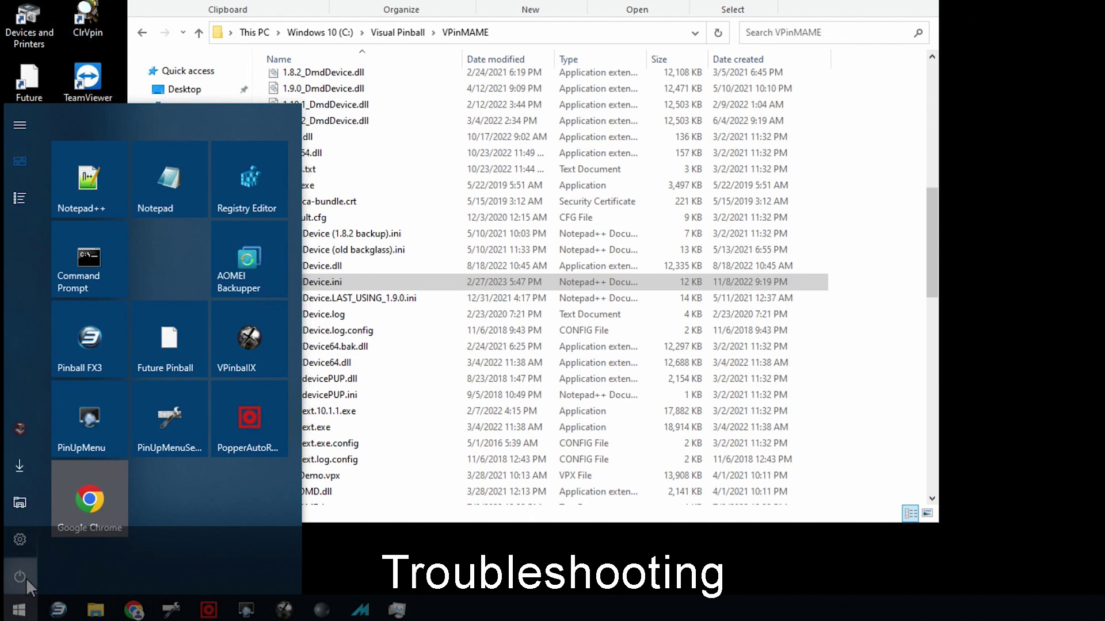
click(28, 578)
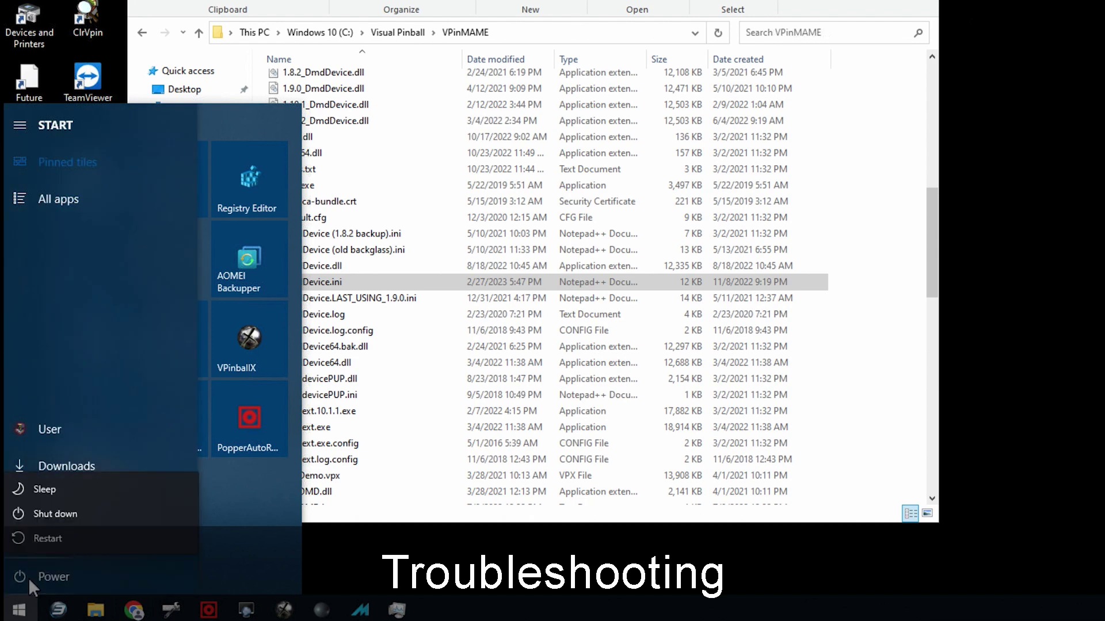
click(433, 527)
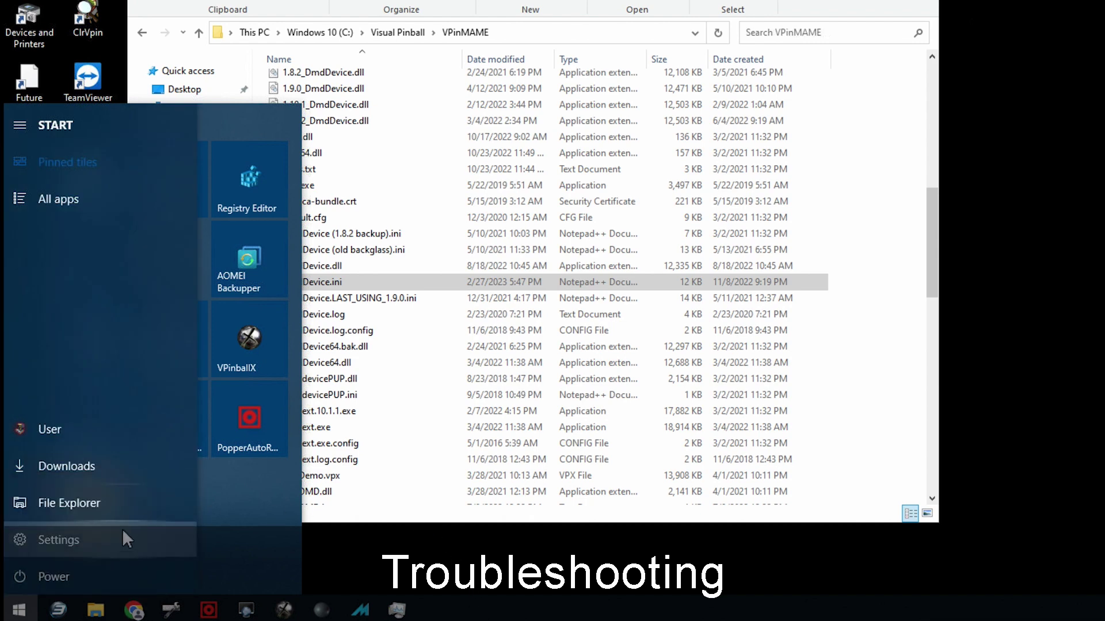
text(cmd)
key(BackSpace)
key(BackSpace)
key(BackSpace)
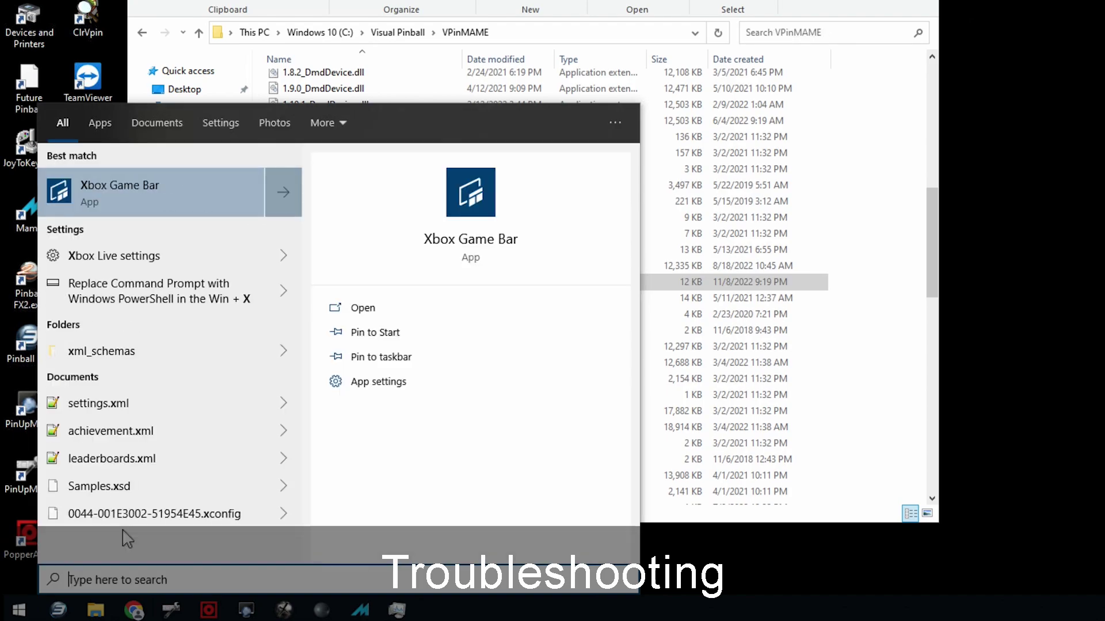
text(cmd)
key(Return)
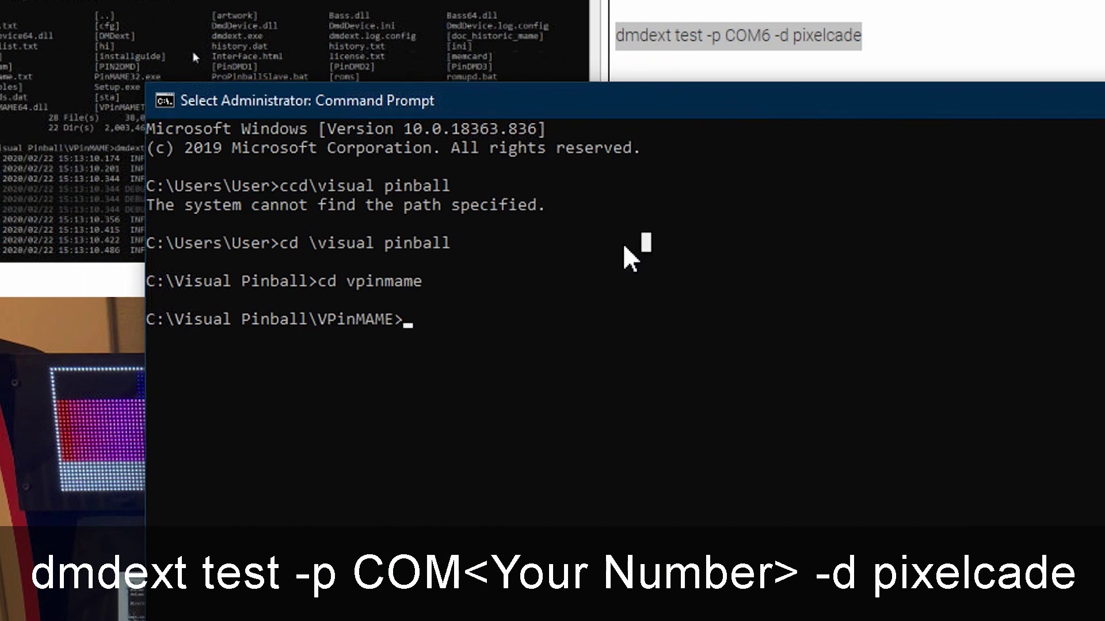
Test the Pixelcade display by running "dmdext test -p COM6 -d pixelcade" in the VPinMAME folder
text(dmd)
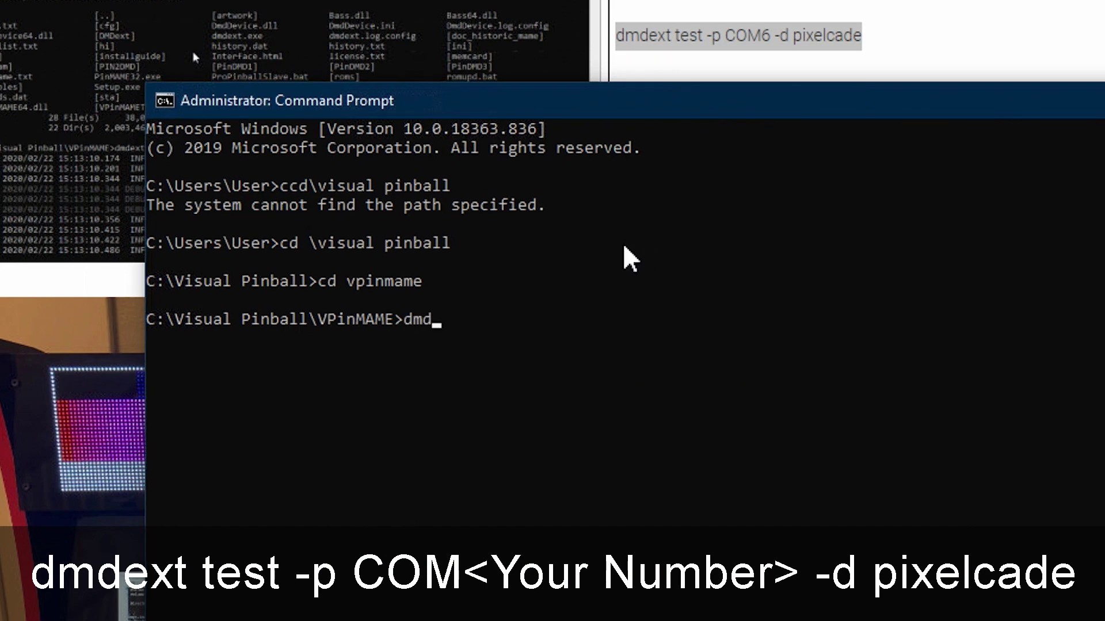
text(ext test -p COM6)
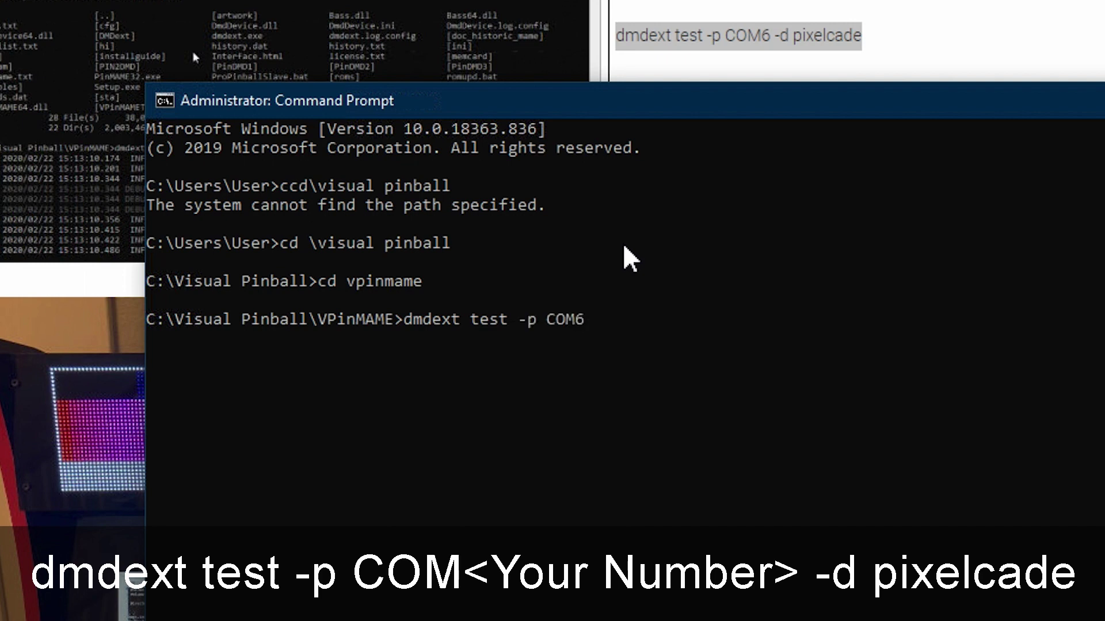
text( -d pixelcade)
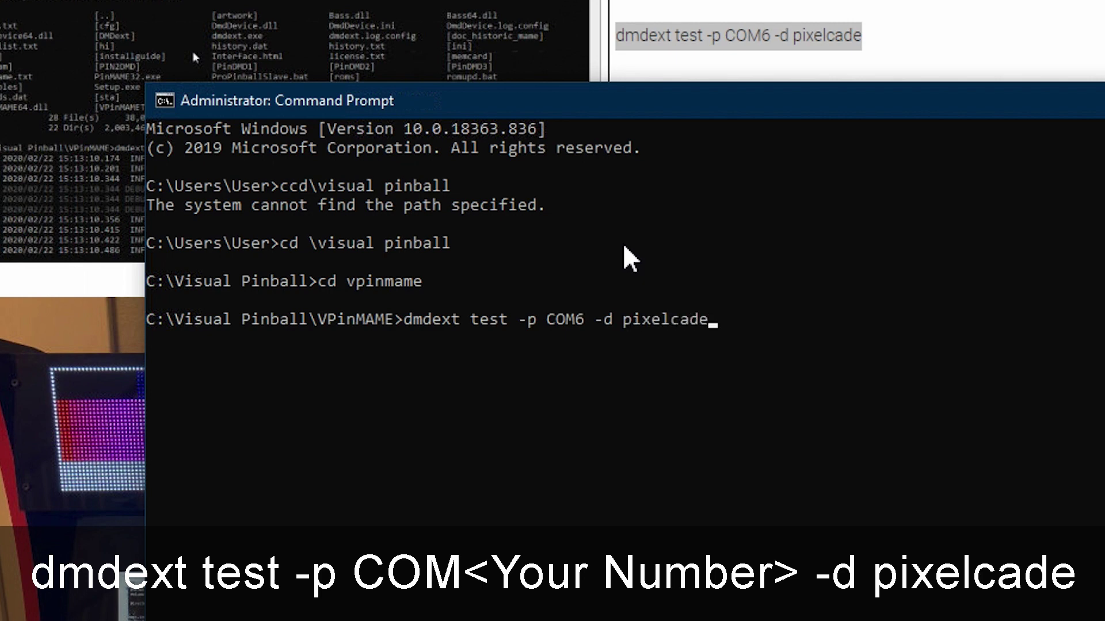
key(Return)
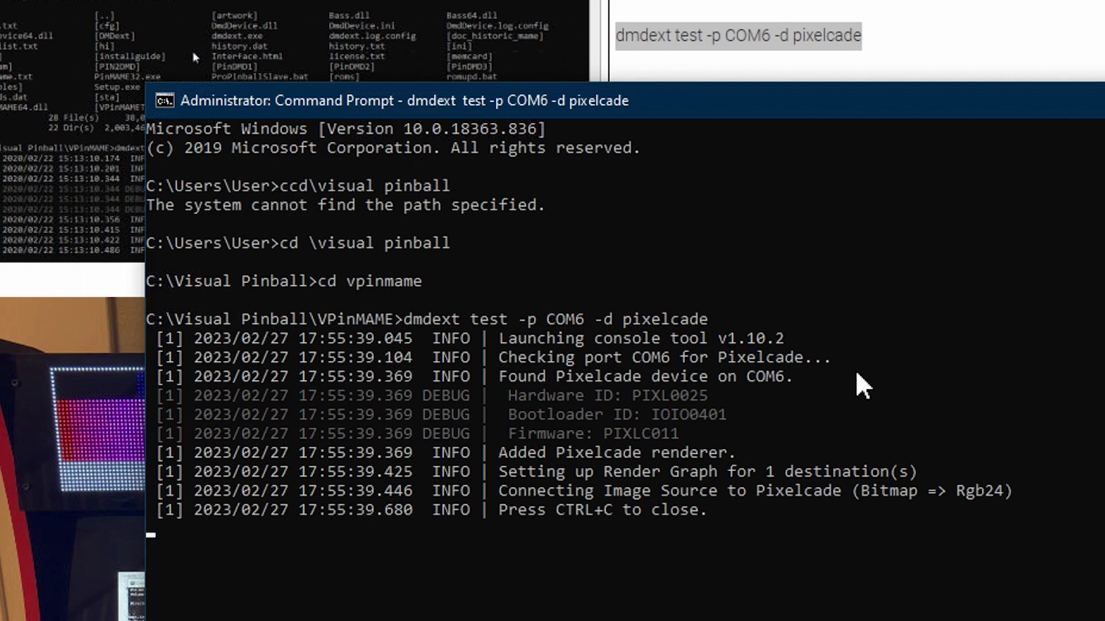
click(650, 426)
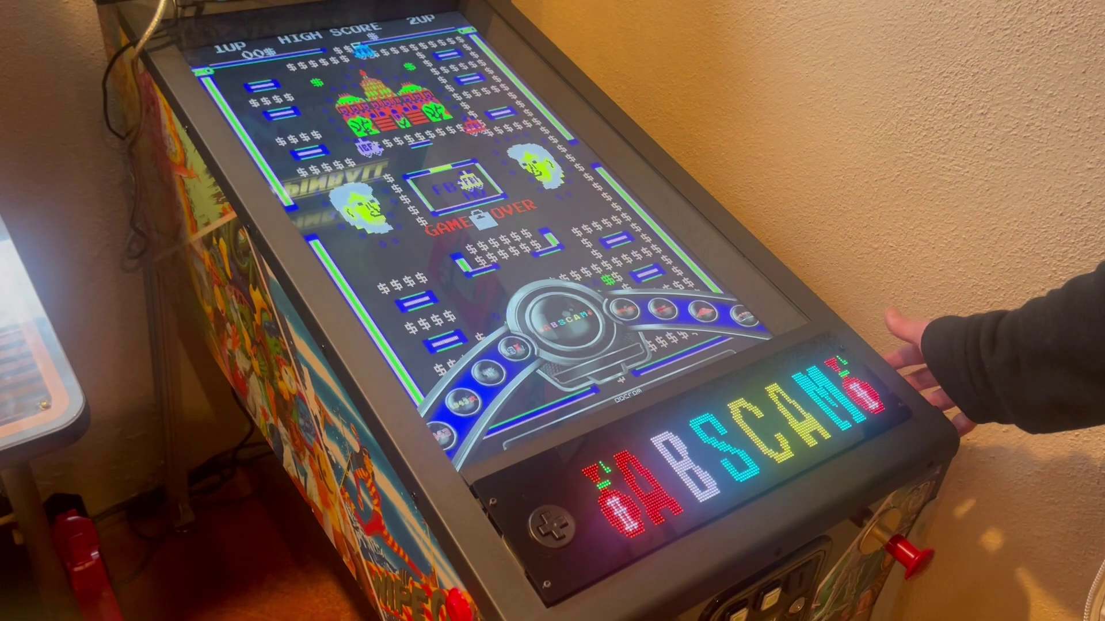
key(Shift_R)
key(Shift_R)
key(Shift_R)
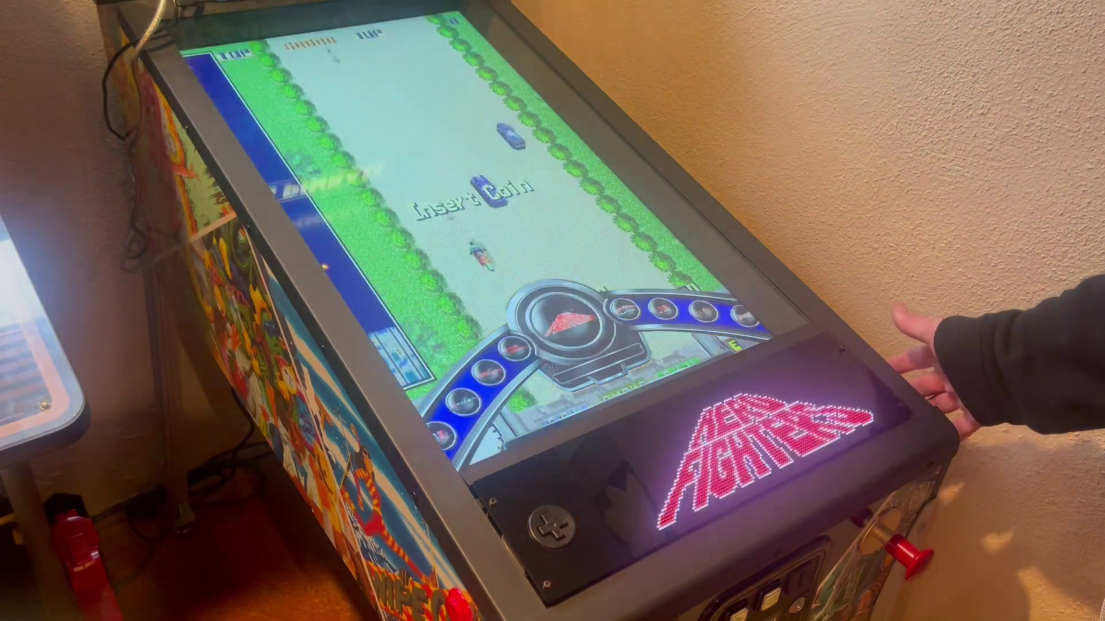
key(Shift_R)
key(Shift_R)
key(Shift_R)
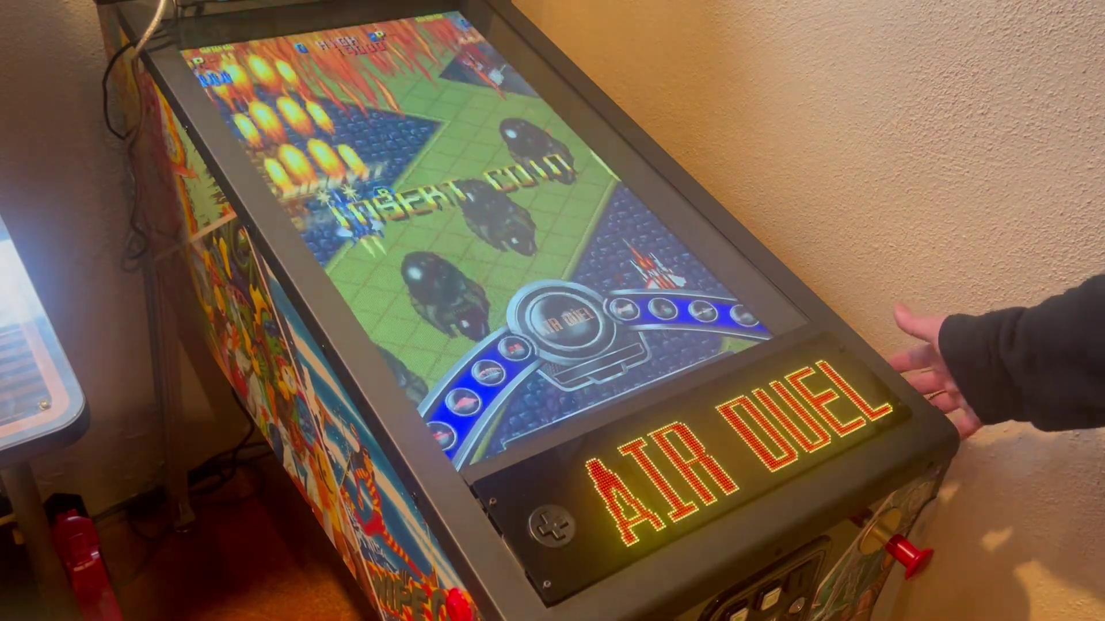